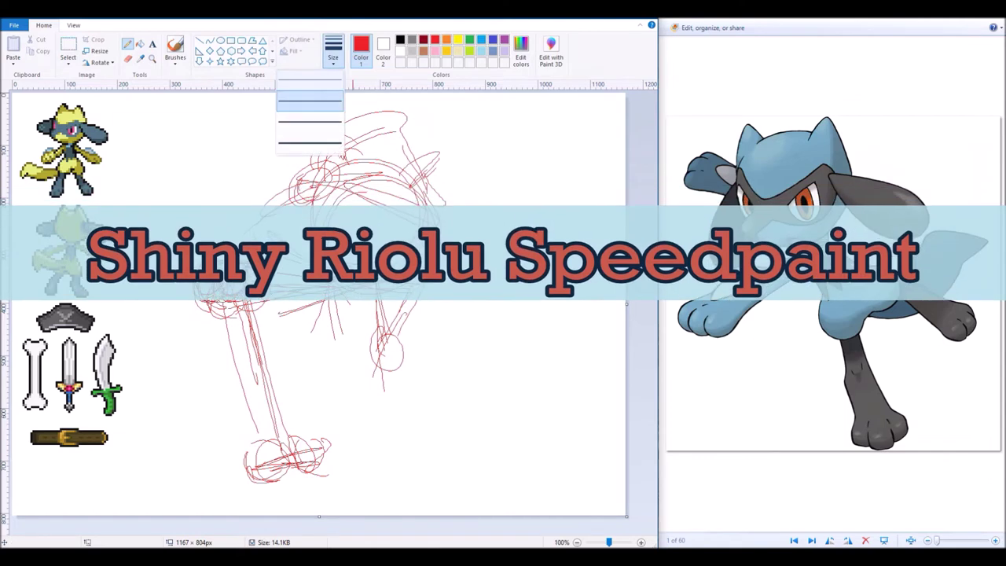
Step: Rough in a hip line and delete the old lower leg and foot sketch using a free-form selection
drag(346, 331, 383, 397)
click(69, 59)
drag(197, 333, 364, 512)
key(Delete)
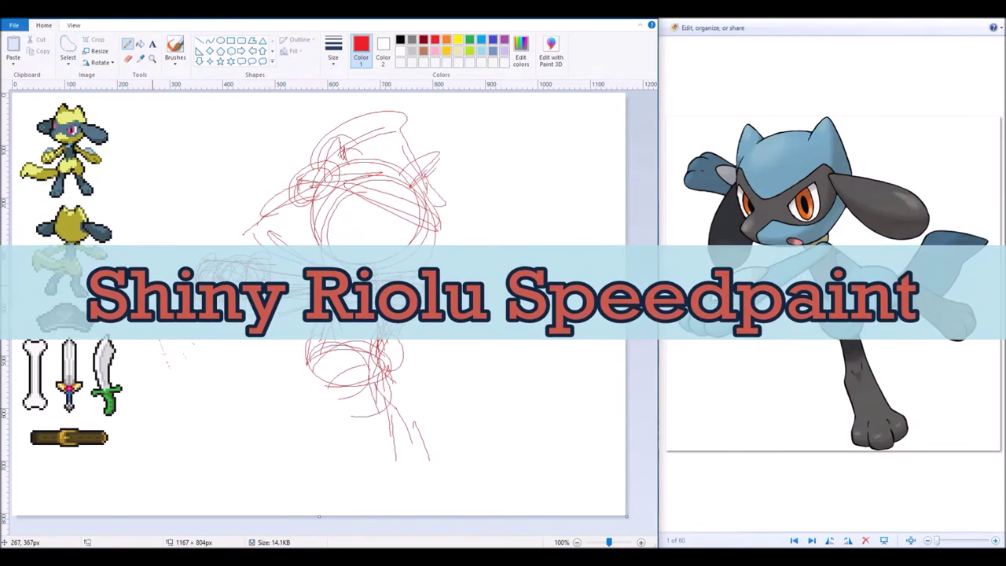
Step: Extend the canvas height to 833 px and rough in the eyes, muzzle and one slanted leg
drag(318, 516, 319, 531)
mouse_move(370, 238)
mouse_down()
mouse_move(358, 212)
mouse_move(397, 224)
mouse_move(338, 187)
mouse_up()
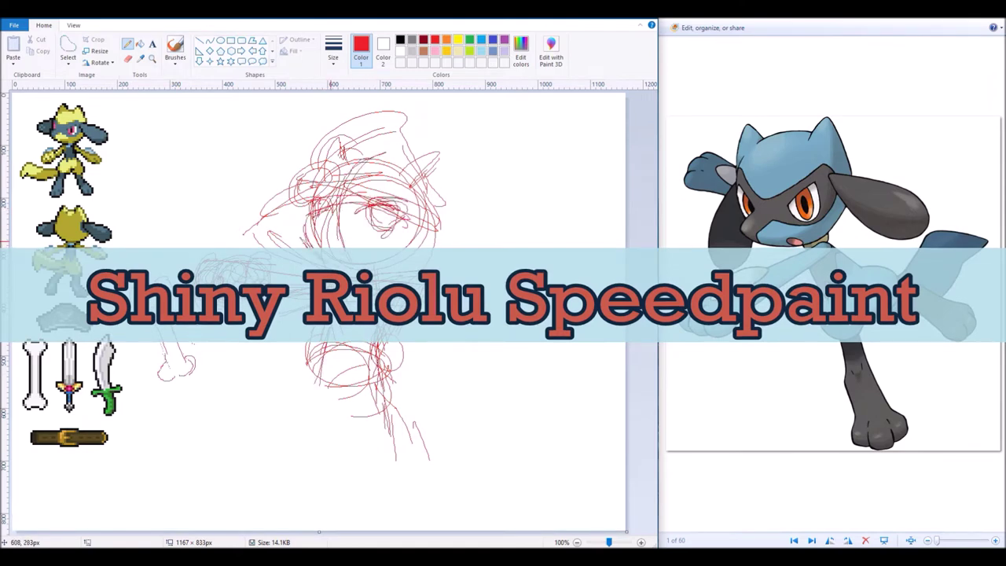
mouse_move(427, 280)
mouse_down()
mouse_move(235, 275)
mouse_move(472, 267)
mouse_move(150, 315)
mouse_move(342, 393)
mouse_move(377, 393)
mouse_move(409, 492)
mouse_up()
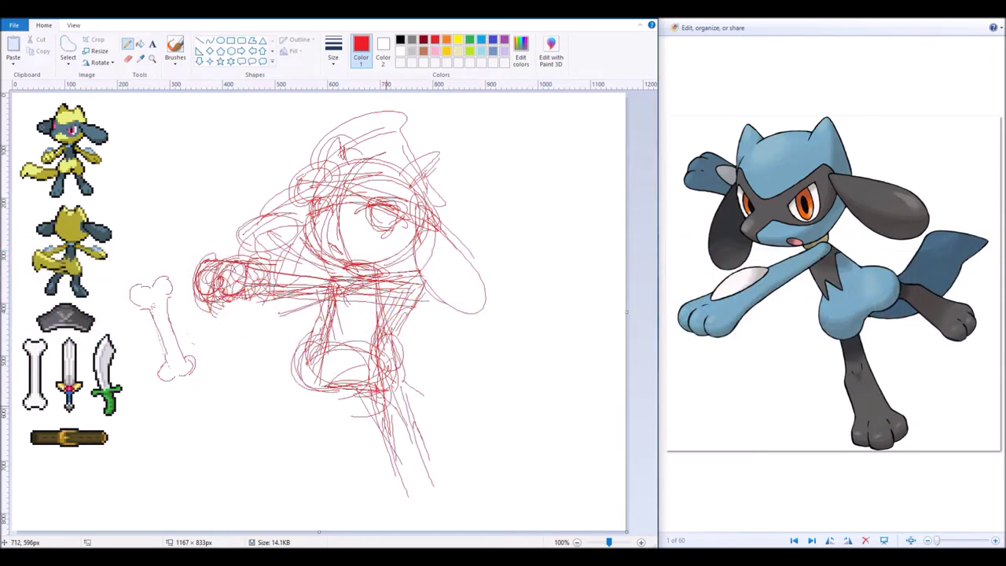
Step: Extend the canvas to 1166 × 1044 px, rough in a ground shape below the figure and shift the figure slightly down
drag(220, 480, 425, 464)
key(ctrl+Page_Down)
click(68, 49)
mouse_move(88, 93)
mouse_down()
mouse_move(257, 230)
mouse_move(268, 290)
mouse_up()
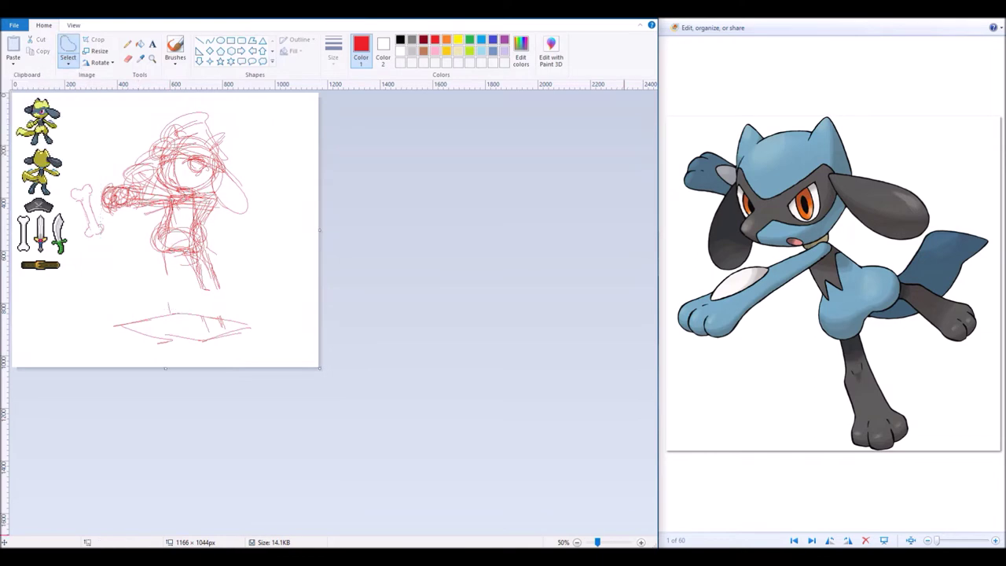
Step: Reinforce the edges of the diamond-shaped ground plane in red pencil and draw a vertical line through its middle
key(ctrl+Page_Up)
click(128, 43)
drag(232, 475, 377, 452)
mouse_move(201, 479)
mouse_down()
mouse_move(532, 472)
mouse_move(561, 481)
mouse_up()
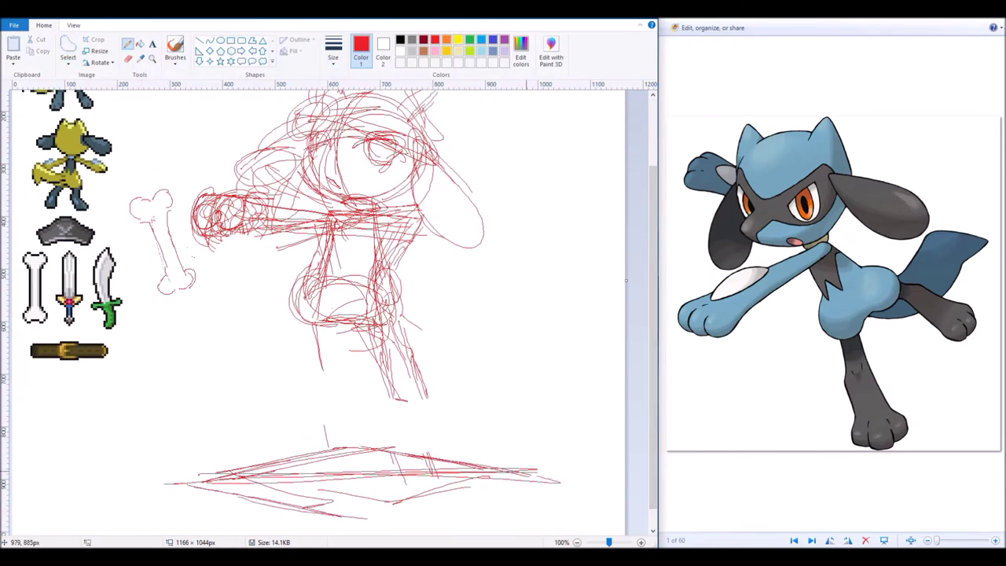
drag(356, 448, 359, 522)
Step: Sketch the outer hip curve and the right-hand leg down to a toed paw on the ground plane
drag(288, 250, 324, 355)
drag(407, 370, 461, 461)
drag(357, 335, 413, 464)
mouse_move(442, 426)
mouse_down()
mouse_move(472, 481)
mouse_move(414, 508)
mouse_up()
drag(445, 472, 442, 508)
drag(472, 468, 463, 504)
Step: Sketch the left-hand leg with a bent knee and a rounded paw standing on the ground plane
drag(308, 374, 313, 467)
drag(340, 393, 334, 492)
drag(299, 440, 275, 485)
drag(264, 448, 305, 496)
drag(342, 396, 330, 478)
drag(307, 472, 326, 479)
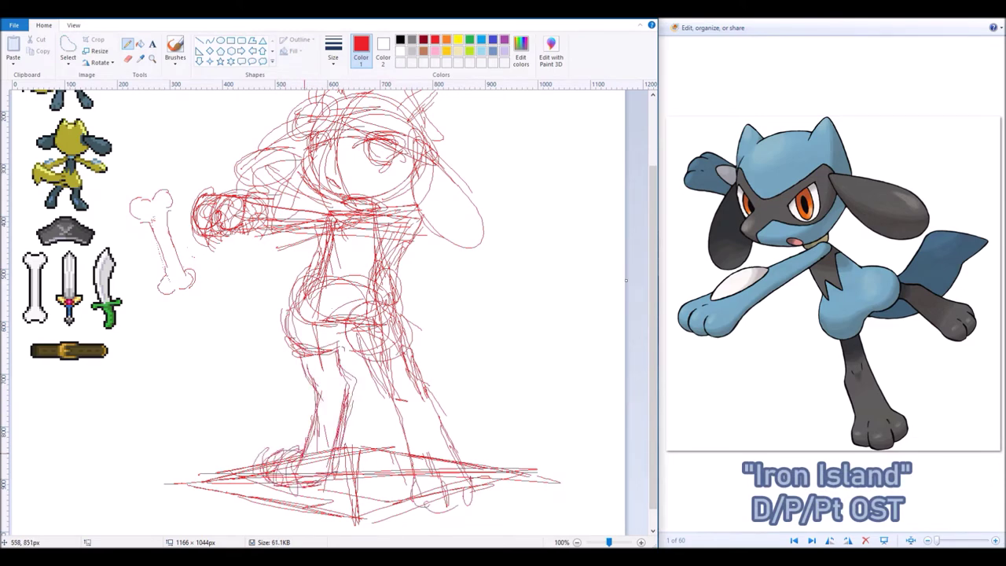
Step: Refine the right-hand leg's outline and its paw toes with additional strokes
drag(376, 359, 410, 431)
drag(420, 387, 462, 463)
drag(433, 417, 424, 503)
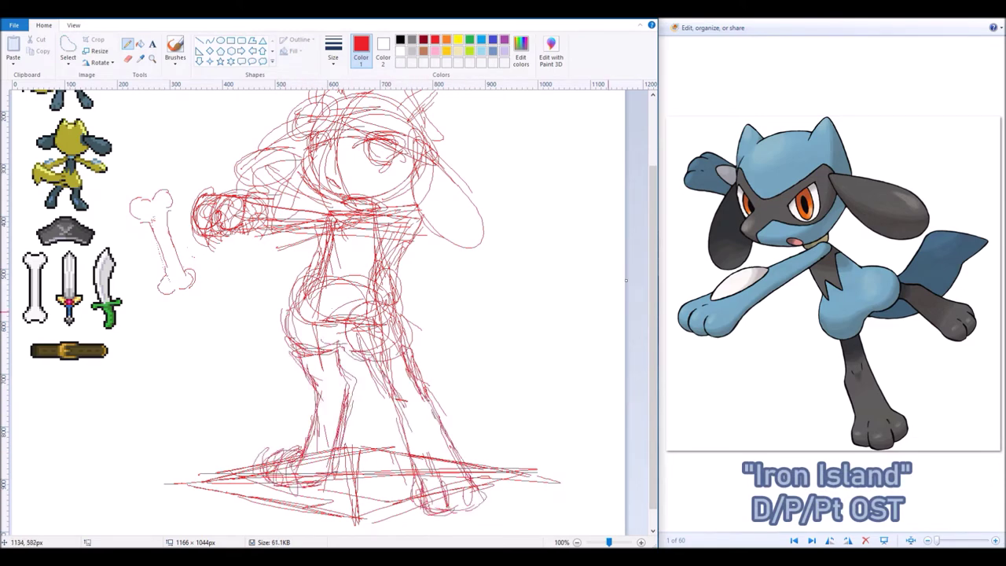
Step: Strengthen both sides of the torso and the hip contours with heavier red strokes
scroll(289, 479, up, 1)
drag(370, 300, 373, 338)
mouse_move(397, 272)
mouse_down()
mouse_move(377, 370)
mouse_move(409, 405)
mouse_up()
drag(330, 272, 314, 340)
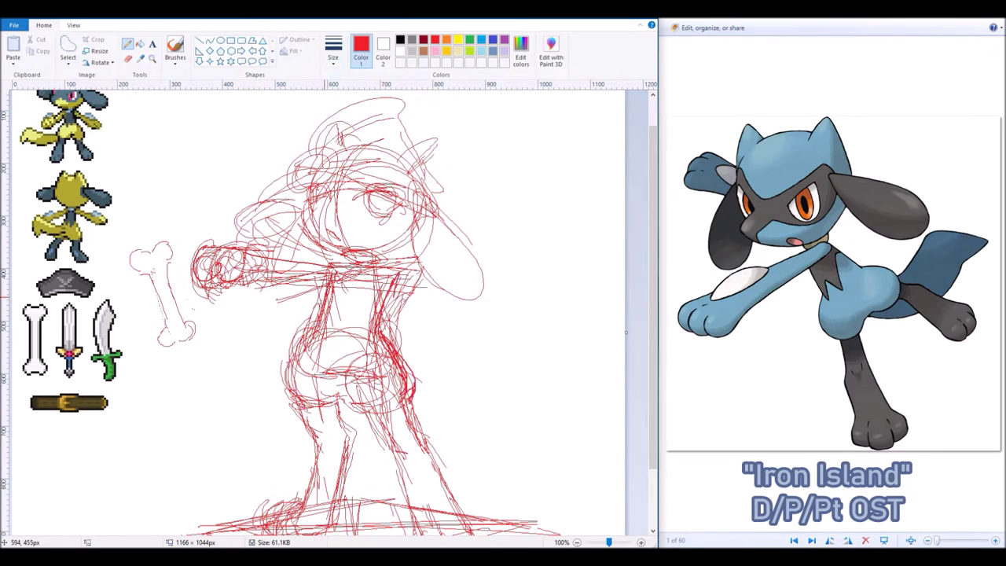
drag(322, 302, 290, 406)
Step: Strengthen the underside of the hips and trace both legs and paws with bolder red lines
scroll(566, 295, down, 2)
drag(288, 330, 409, 323)
drag(324, 325, 302, 378)
mouse_move(354, 327)
mouse_down()
mouse_move(331, 449)
mouse_move(251, 477)
mouse_up()
drag(316, 291, 289, 376)
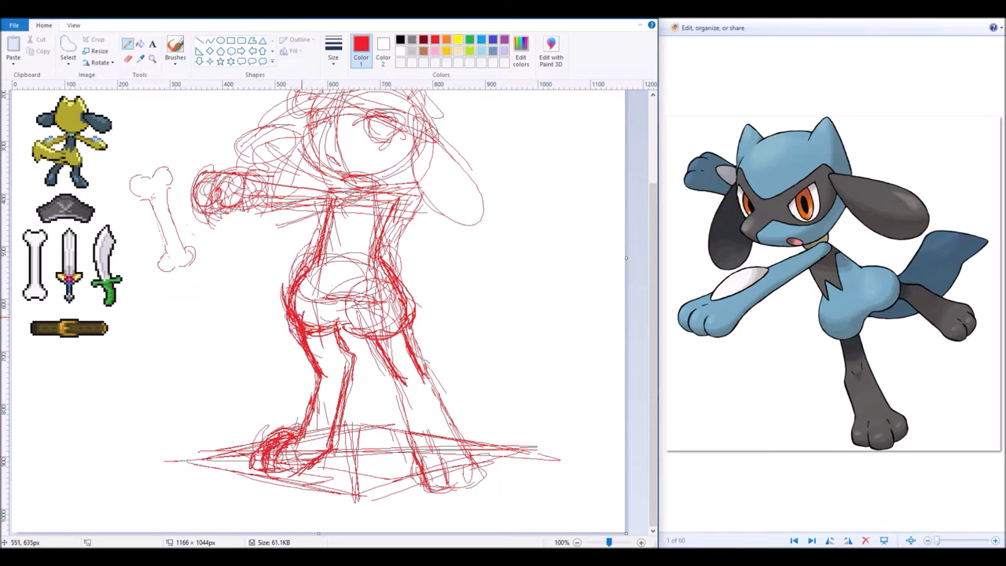
drag(401, 384, 429, 486)
drag(472, 458, 486, 479)
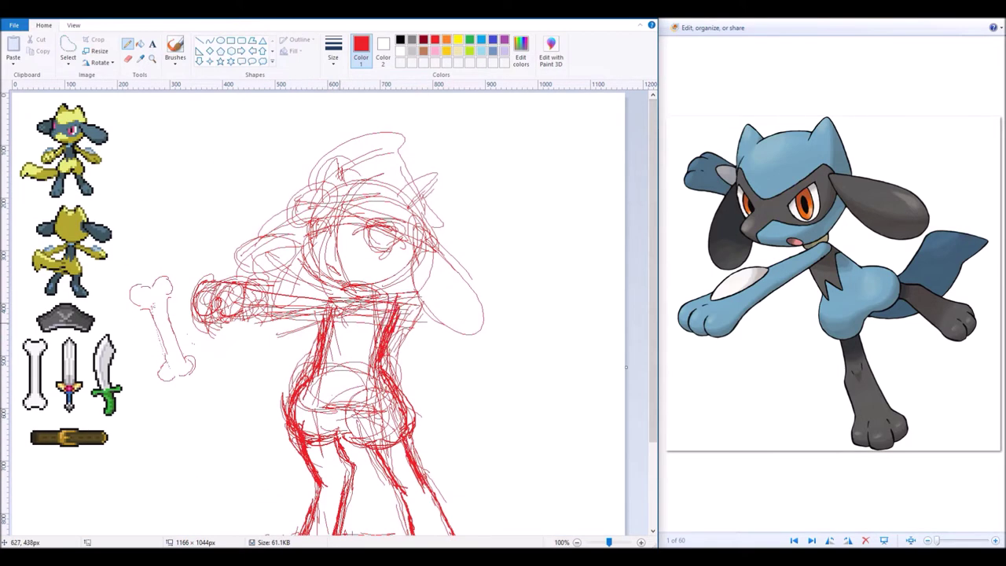
Step: Move the head sketch slightly up and right, and redraw the head as a bold circle with neck and shoulder lines
click(67, 51)
drag(479, 228, 432, 187)
click(127, 44)
mouse_move(377, 157)
mouse_down()
mouse_move(370, 279)
mouse_move(314, 189)
mouse_up()
drag(351, 287, 393, 287)
drag(281, 330, 331, 306)
drag(283, 150, 346, 138)
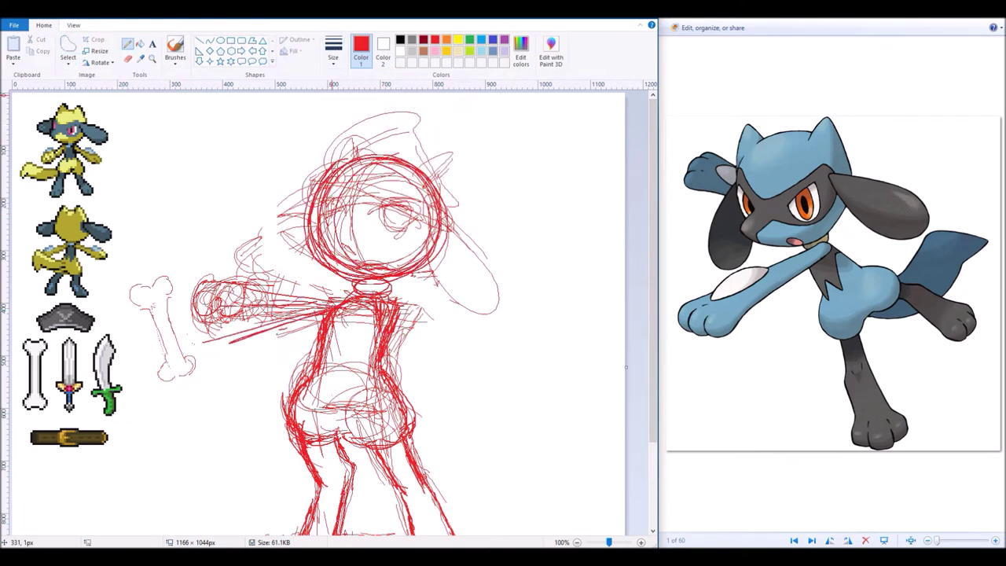
Step: Sketch the facial guidelines and the right-hand arm bent with its paw resting on the hip
drag(322, 228, 433, 209)
drag(452, 291, 385, 298)
mouse_move(456, 318)
mouse_down()
mouse_move(405, 385)
mouse_move(436, 382)
mouse_up()
mouse_move(397, 346)
mouse_down()
mouse_move(492, 330)
mouse_move(386, 409)
mouse_up()
drag(313, 354, 272, 390)
drag(323, 363, 386, 374)
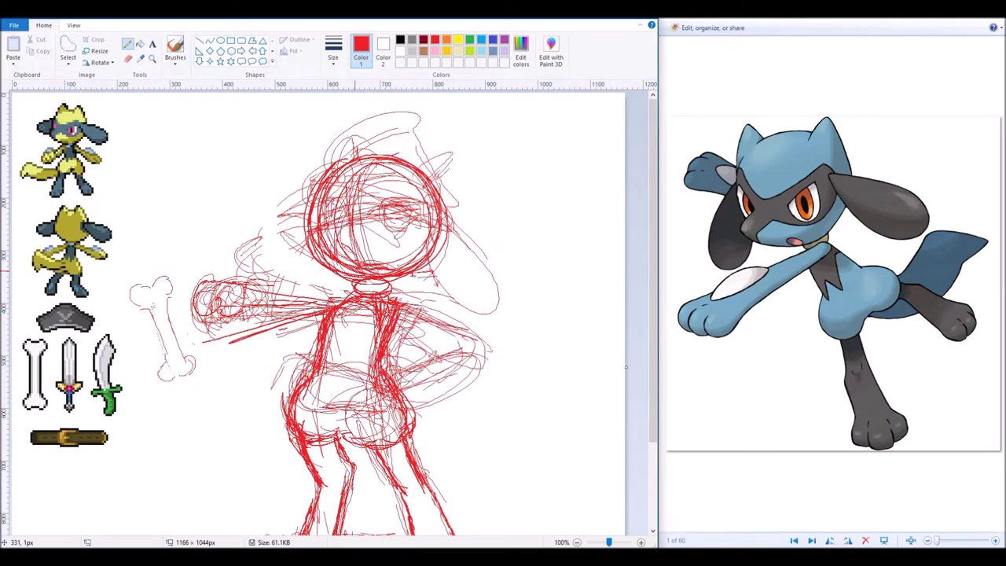
Step: Extend the canvas to 1166 × 1138 px and move the whole figure sketch lower with a free-form selection
scroll(390, 202, down, 1)
click(67, 47)
drag(94, 95, 284, 370)
drag(189, 236, 188, 258)
scroll(322, 202, up, 1)
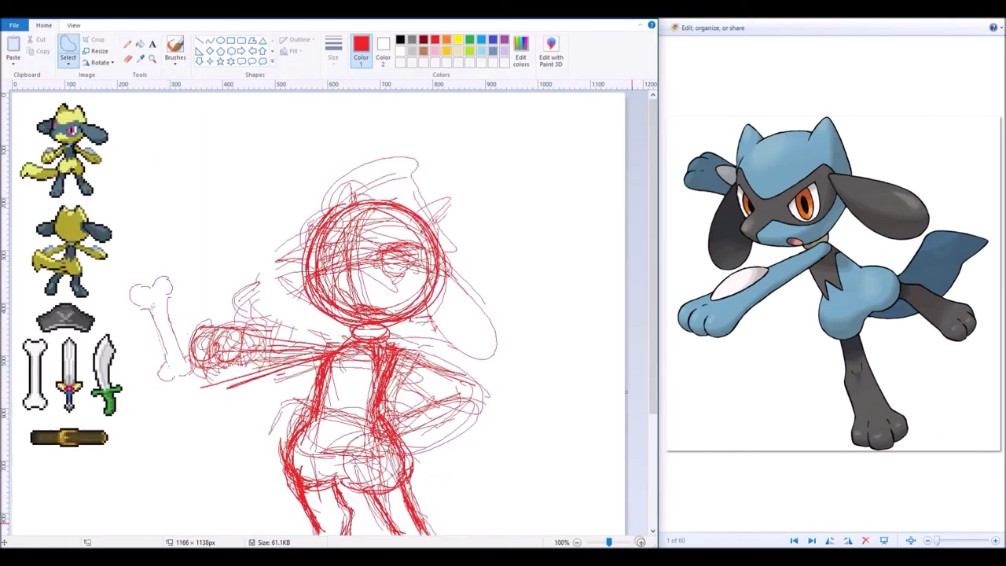
Step: Draw the two pointed ears on top of the head in red pencil
drag(302, 234, 324, 202)
mouse_move(418, 214)
mouse_down()
mouse_move(445, 196)
mouse_move(442, 237)
mouse_up()
drag(418, 197, 450, 245)
drag(295, 246, 308, 206)
Step: Draw the drooping lobes on both sides of the head, the curved centre line of the face and the neckline
mouse_move(444, 250)
mouse_down()
mouse_move(500, 305)
mouse_move(523, 311)
mouse_up()
drag(432, 292, 528, 336)
drag(304, 256, 235, 316)
drag(363, 203, 369, 314)
drag(329, 346, 385, 340)
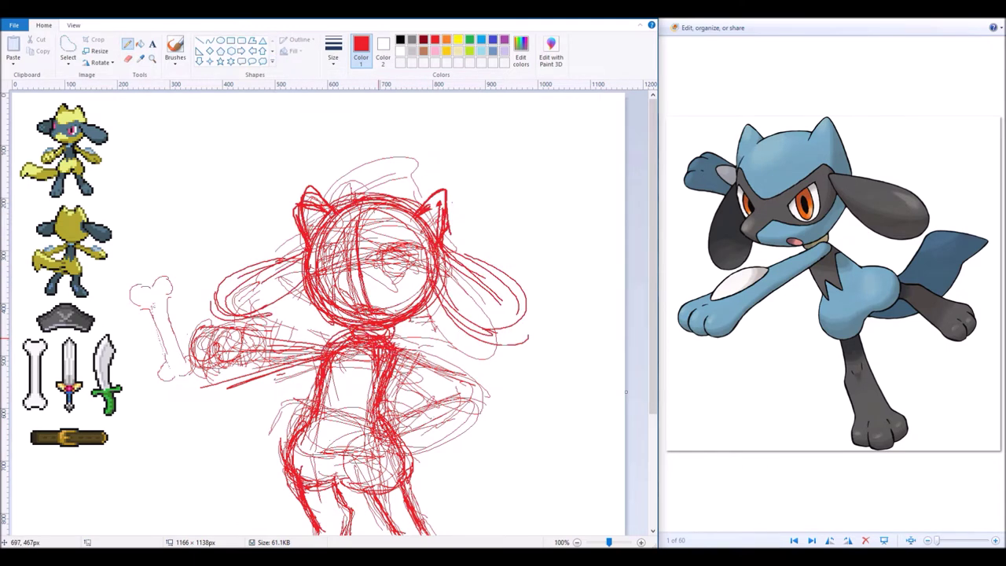
Step: Outline and shade the eye mask and muzzle across the face, and erase stray lines beneath the mask
drag(311, 236, 345, 252)
drag(359, 245, 429, 226)
drag(342, 201, 442, 182)
drag(438, 212, 437, 236)
mouse_move(300, 228)
mouse_down()
mouse_move(302, 261)
mouse_move(424, 252)
mouse_move(429, 280)
mouse_up()
click(127, 58)
drag(318, 294, 376, 305)
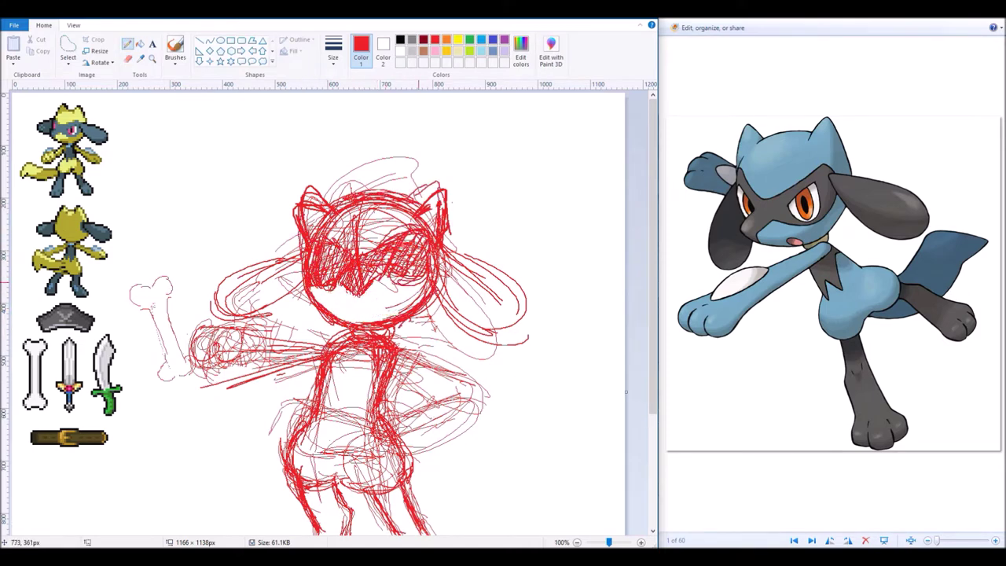
Step: Reshape the left-hand drooping lobe and erase two oval eye openings in the shaded mask
drag(275, 275, 299, 353)
drag(244, 283, 314, 338)
click(127, 58)
drag(322, 251, 330, 275)
mouse_move(401, 244)
mouse_down()
mouse_move(412, 256)
mouse_move(407, 268)
mouse_up()
click(127, 43)
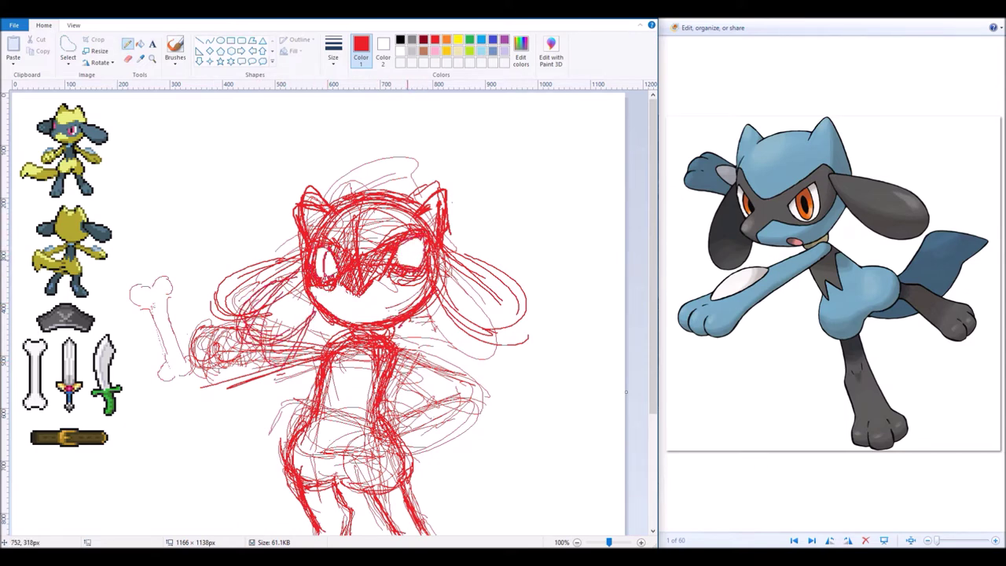
Step: Choose the thinnest line width and sketch the pupils and a small mouth
click(333, 55)
click(310, 85)
mouse_move(389, 296)
mouse_down()
mouse_move(355, 302)
mouse_move(384, 301)
mouse_up()
click(127, 43)
click(127, 43)
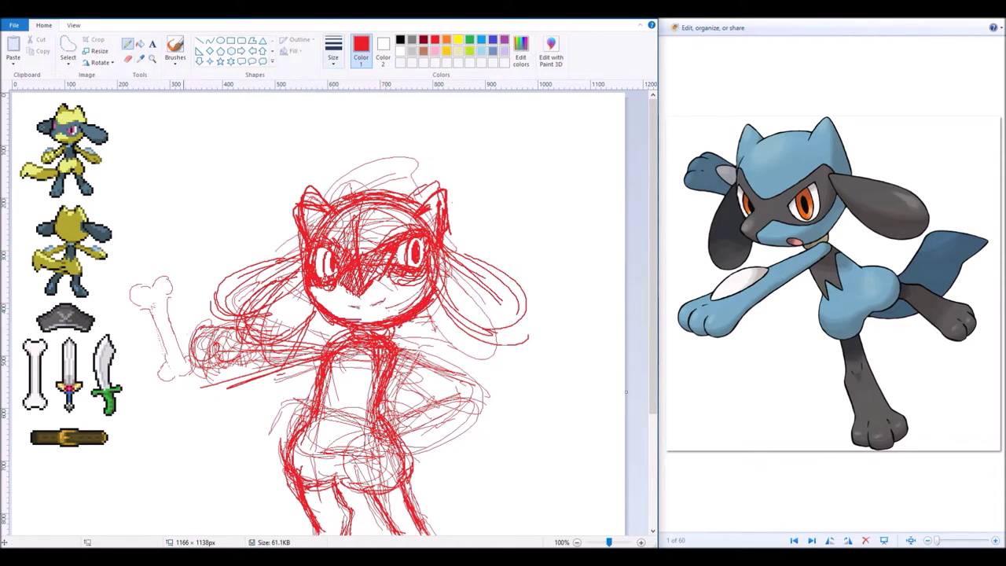
Step: Redraw the outlines of the pointed ears and the left-hand drooping lobe with bolder strokes
mouse_move(309, 184)
mouse_down()
mouse_move(369, 212)
mouse_move(306, 220)
mouse_move(427, 197)
mouse_up()
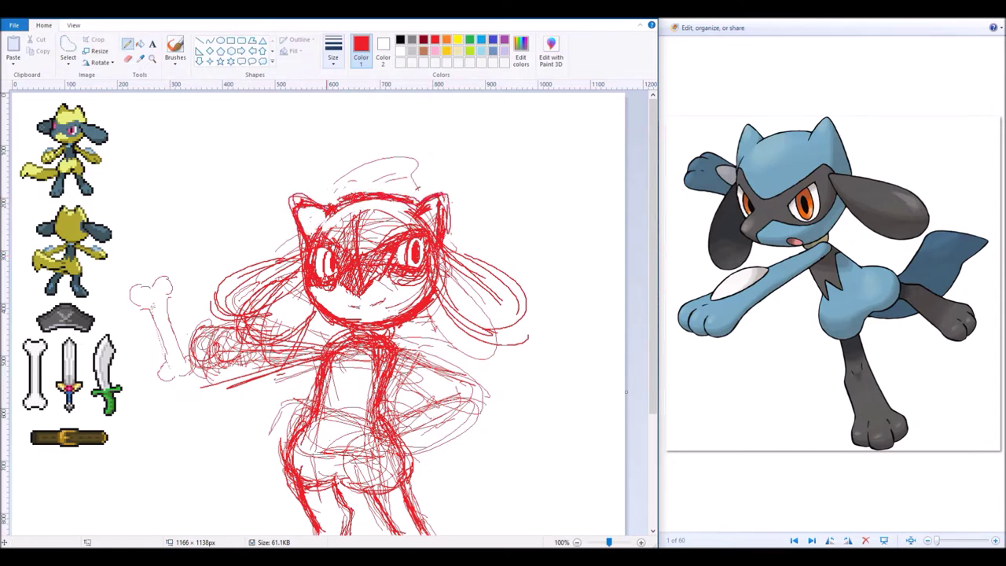
drag(420, 208, 450, 229)
drag(283, 260, 228, 314)
Step: Move the top of the head with both pointed ears slightly upward using a free-form selection
click(69, 48)
drag(283, 159, 462, 239)
drag(369, 204, 370, 194)
click(127, 43)
Step: Undo the last two edits and restore them to compare the head shapes
key(ctrl+z)
key(ctrl+z)
key(ctrl+y)
key(ctrl+y)
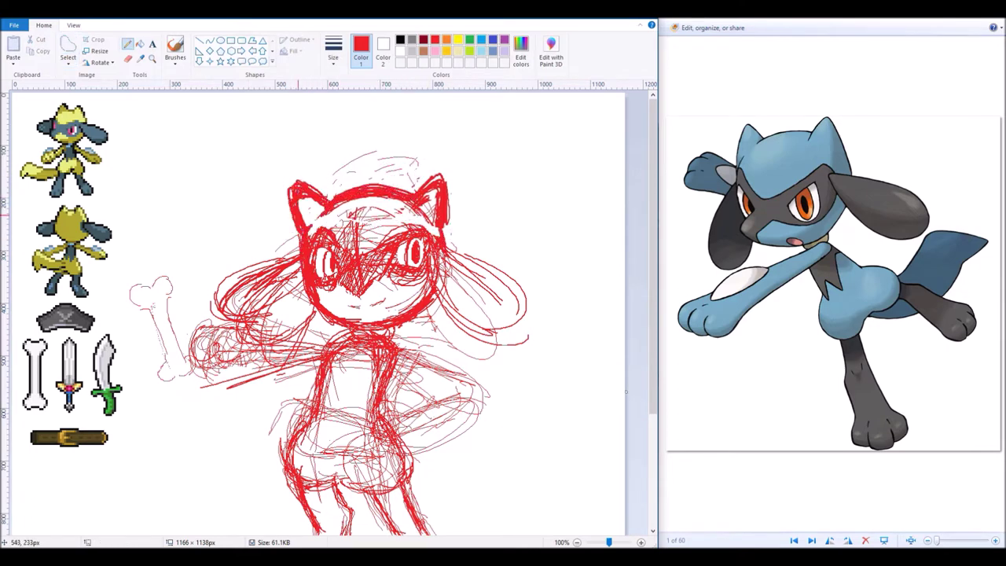
Step: Clean up the pointed ears' thick outlines and redraw the curve of the head between them
drag(289, 186, 299, 228)
mouse_move(437, 190)
mouse_down()
mouse_move(337, 215)
mouse_move(408, 196)
mouse_up()
click(127, 44)
drag(342, 189, 409, 185)
Step: Draw the V-shaped brow edge of the eye mask and erase the stray lines on the forehead above it
drag(338, 206, 383, 252)
drag(432, 221, 382, 236)
drag(338, 240, 380, 253)
click(127, 59)
mouse_move(310, 233)
mouse_down()
mouse_move(332, 237)
mouse_move(354, 210)
mouse_move(393, 220)
mouse_up()
drag(413, 217, 426, 224)
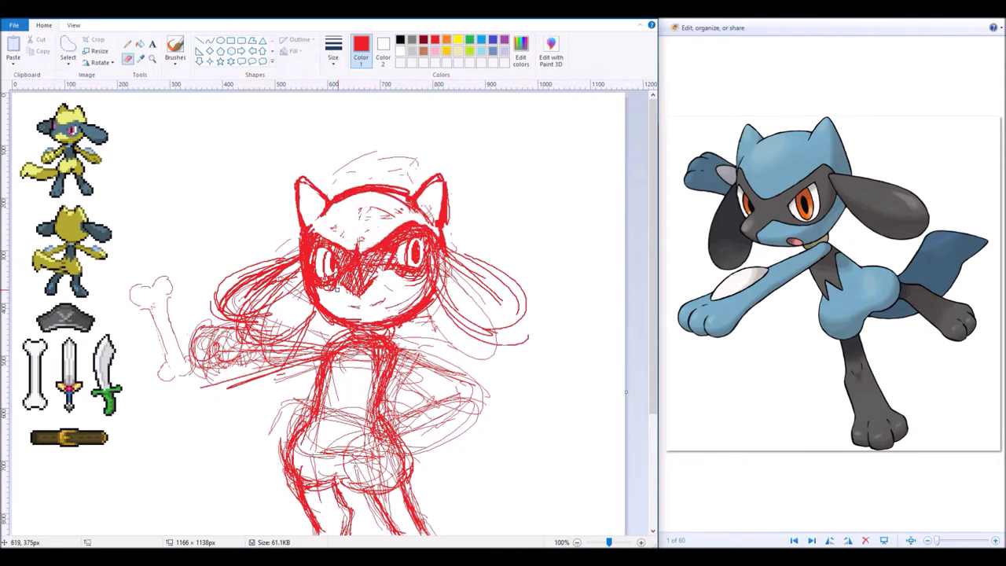
Step: Undo the last three edits and return to the Pencil
key(ctrl+z)
key(ctrl+z)
key(ctrl+z)
click(127, 43)
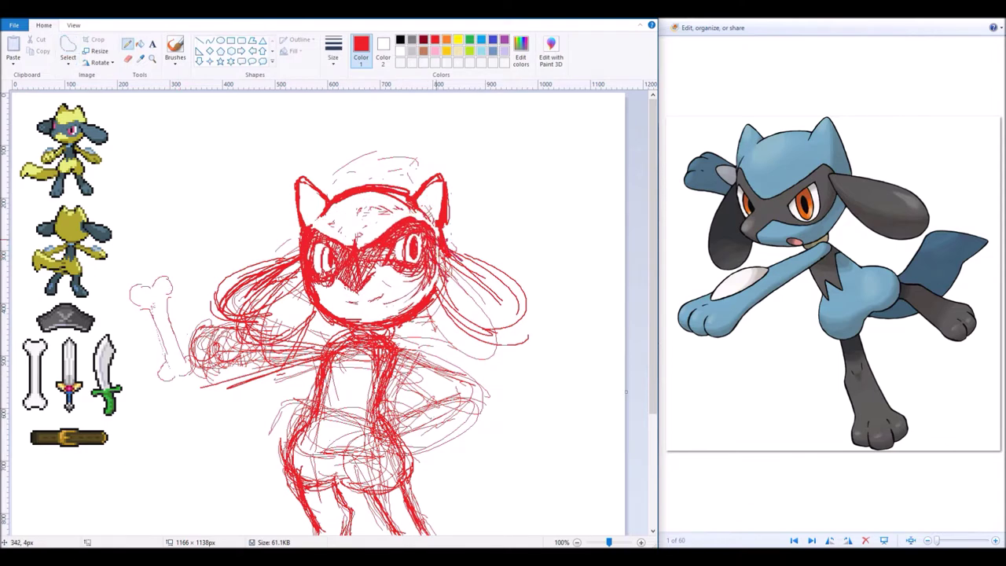
Step: Redraw the outlines of both drooping lobes, making the right-hand one longer and bolder
drag(449, 242, 538, 338)
drag(236, 292, 305, 346)
drag(241, 363, 297, 313)
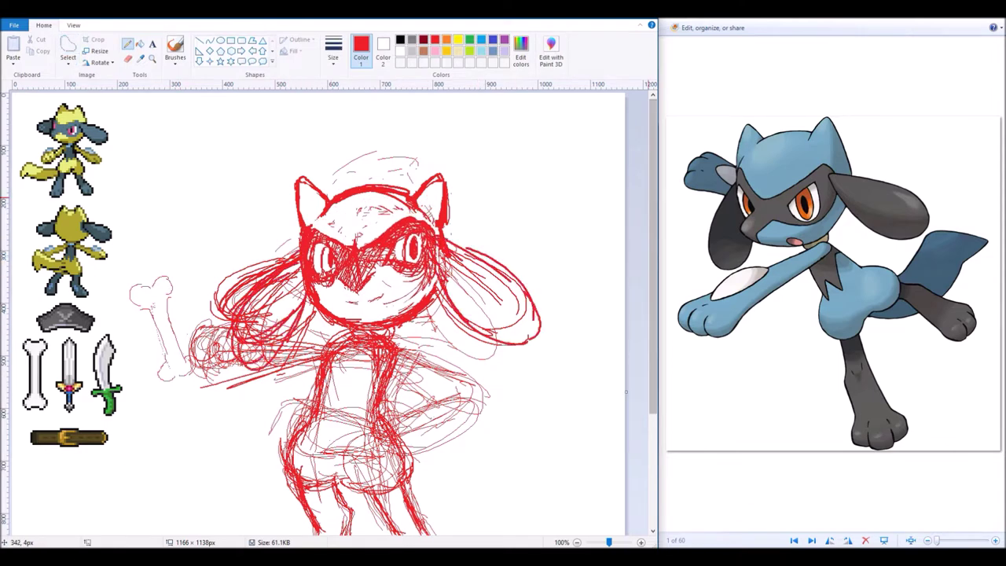
Step: Erase stray lines around the cheeks and chin to clean up the lower edge of the face
scroll(318, 158, down, 2)
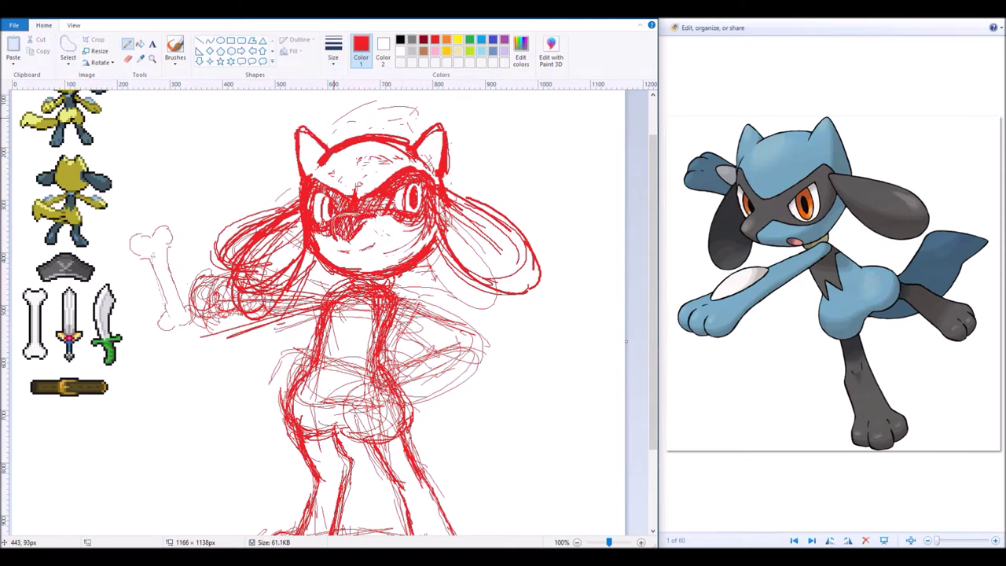
click(127, 58)
drag(403, 281, 321, 246)
click(128, 44)
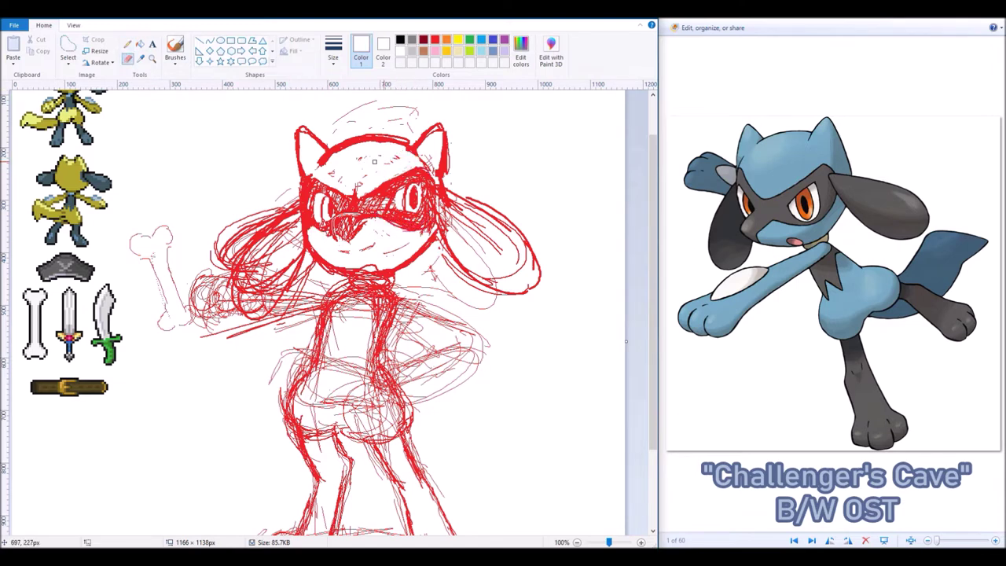
Step: Paint out the stray marks above the nose bridge and at the mask's left corner in white
click(355, 186)
click(311, 181)
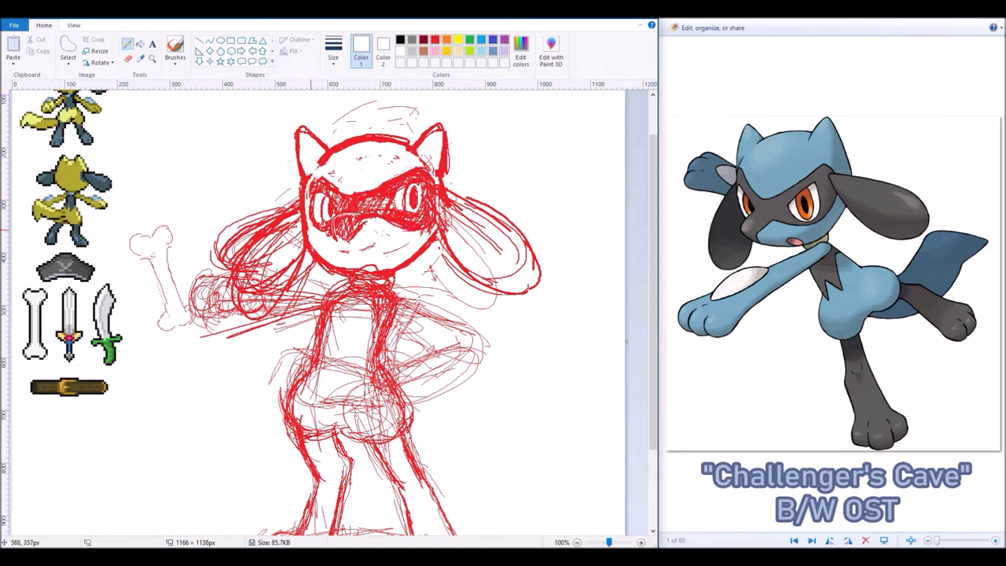
click(311, 138)
Step: Sketch the domed crown and wide brim of a hat over the head in thin red lines
scroll(192, 324, up, 2)
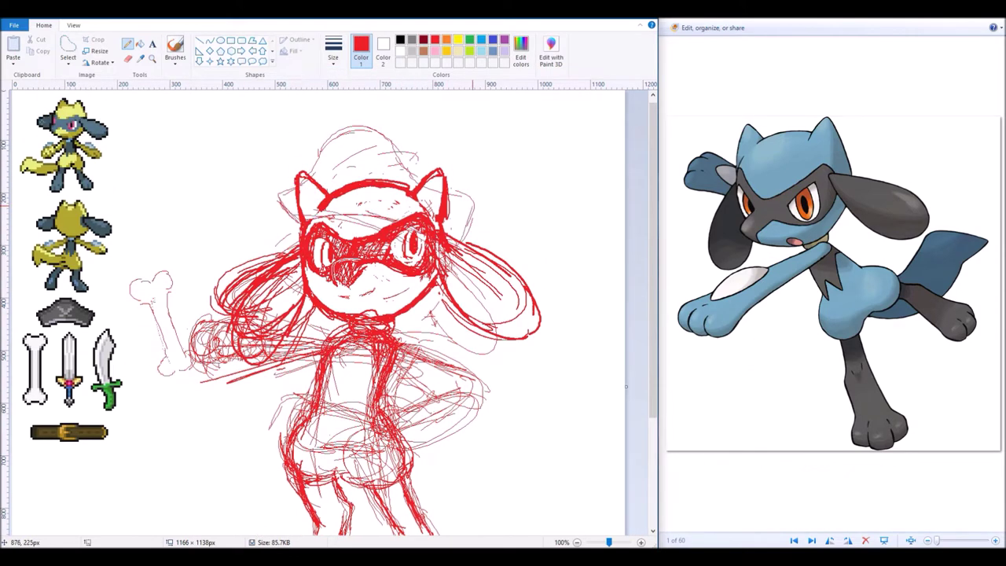
mouse_move(322, 169)
mouse_down()
mouse_move(424, 129)
mouse_move(389, 154)
mouse_up()
drag(327, 213, 467, 221)
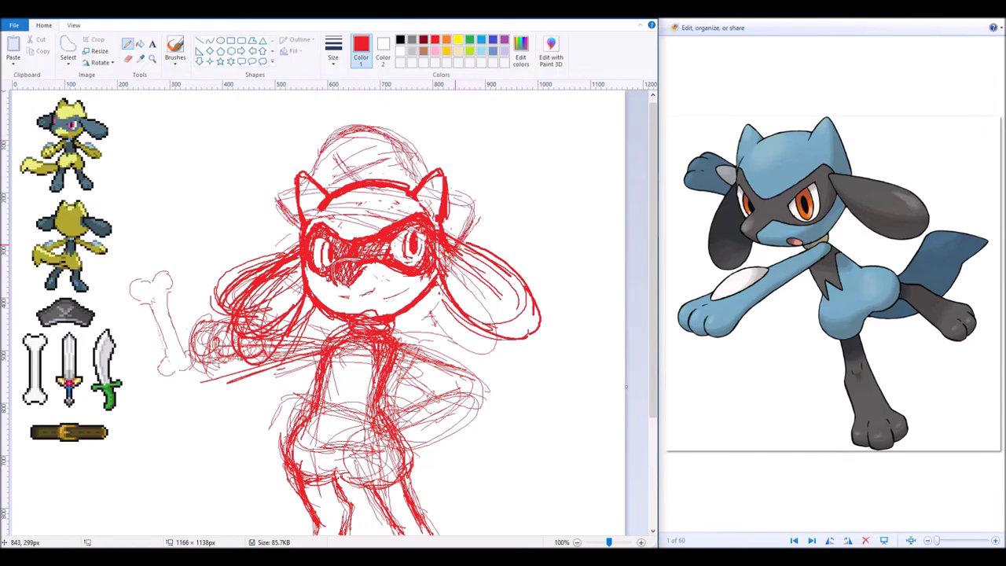
Step: Erase extra lines around the right-hand eye and mouth, and redraw the jaw line with a smirking mouth
scroll(470, 220, down, 3)
click(128, 58)
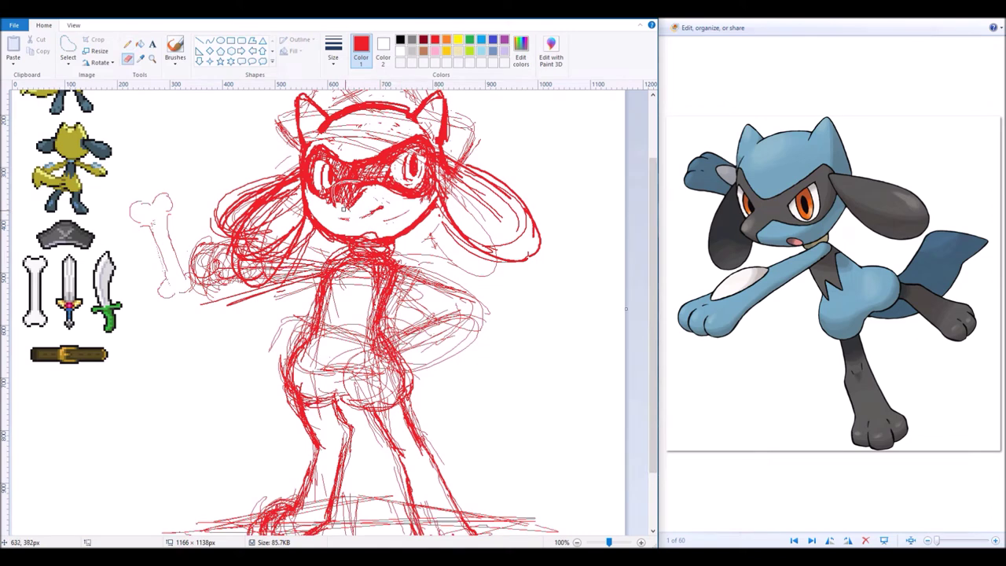
mouse_move(378, 138)
mouse_down()
mouse_move(405, 150)
mouse_move(393, 197)
mouse_up()
click(127, 44)
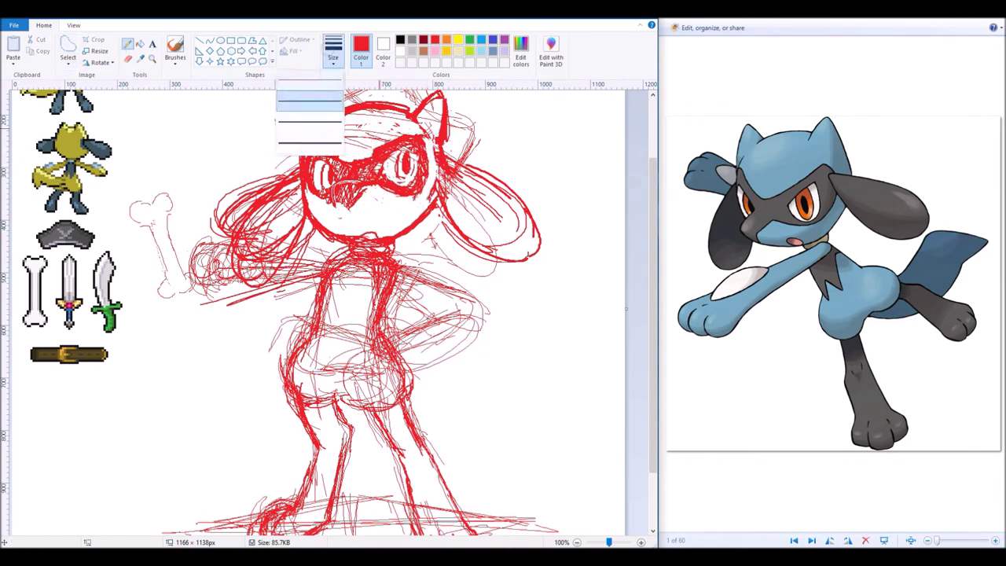
click(127, 58)
click(128, 44)
mouse_move(313, 223)
mouse_down()
mouse_move(338, 240)
mouse_move(385, 213)
mouse_up()
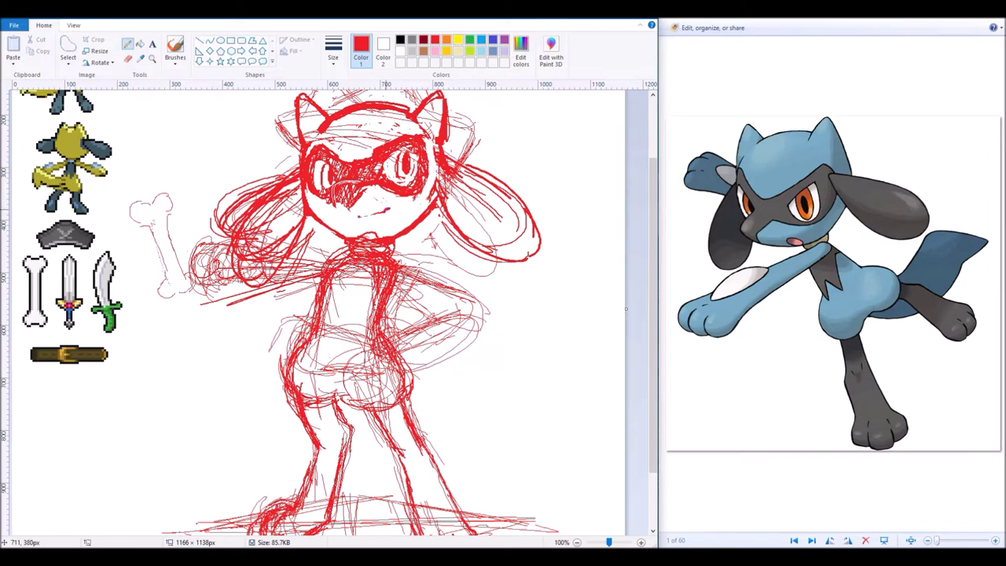
Step: Strengthen the outline of the bent right-hand arm and its paw resting on the hip
scroll(388, 210, down, 3)
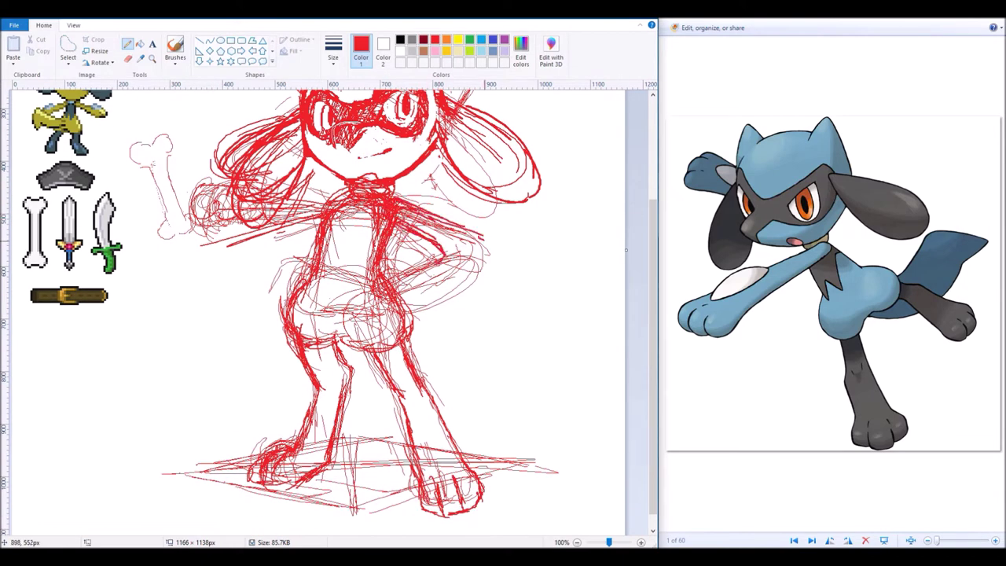
drag(485, 246, 488, 259)
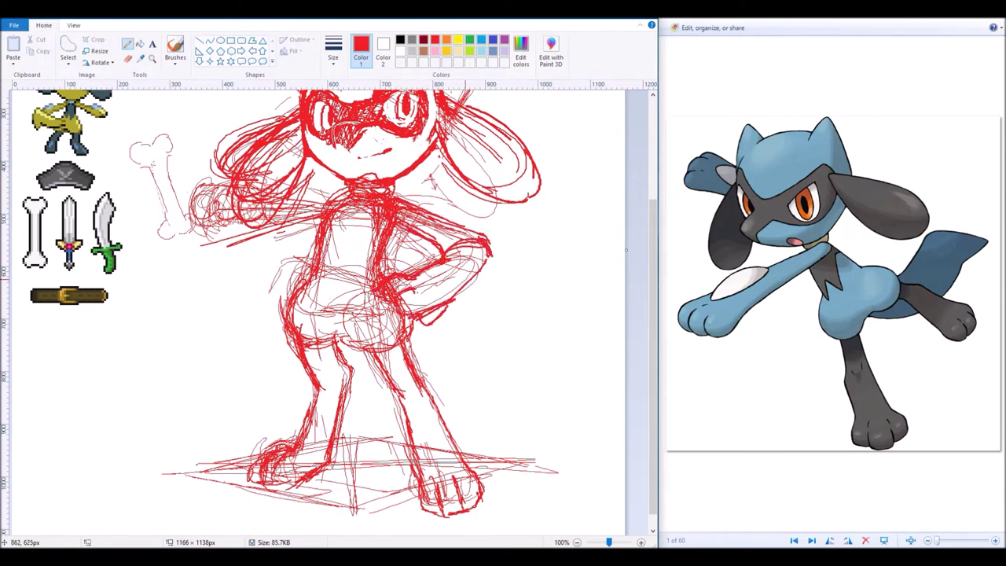
mouse_move(458, 296)
mouse_down()
mouse_move(466, 280)
mouse_move(437, 264)
mouse_move(437, 275)
mouse_move(459, 282)
mouse_up()
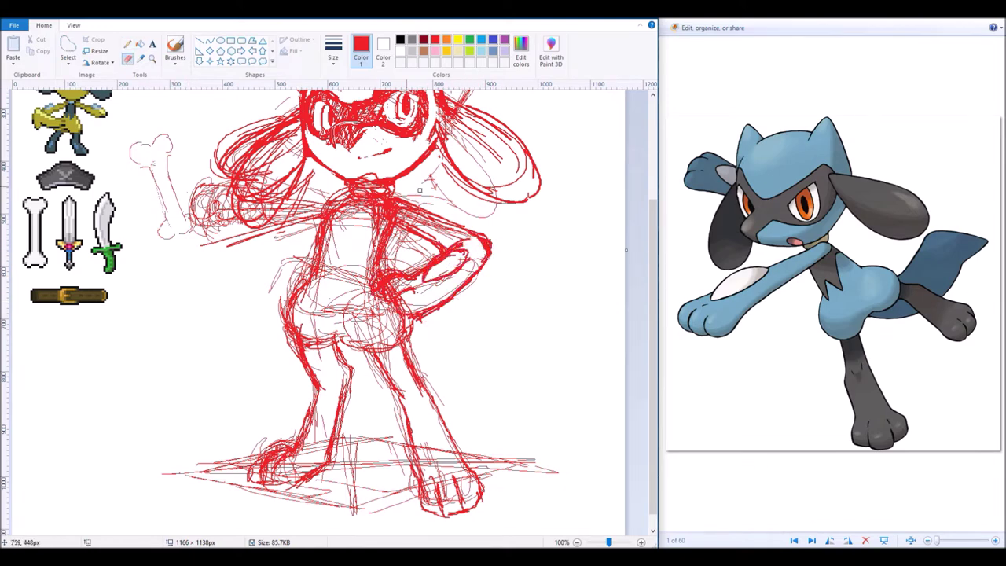
Step: Draw the outstretched left-hand arm and paw, with a long sword blade reaching down to the ground
drag(328, 236, 224, 211)
drag(317, 217, 187, 247)
drag(171, 245, 160, 270)
mouse_move(275, 233)
mouse_down()
mouse_move(178, 277)
mouse_move(212, 464)
mouse_up()
Step: Sketch a belt band around the waist above the hips
scroll(213, 441, up, 1)
drag(283, 292, 361, 318)
drag(280, 324, 388, 342)
drag(397, 307, 360, 318)
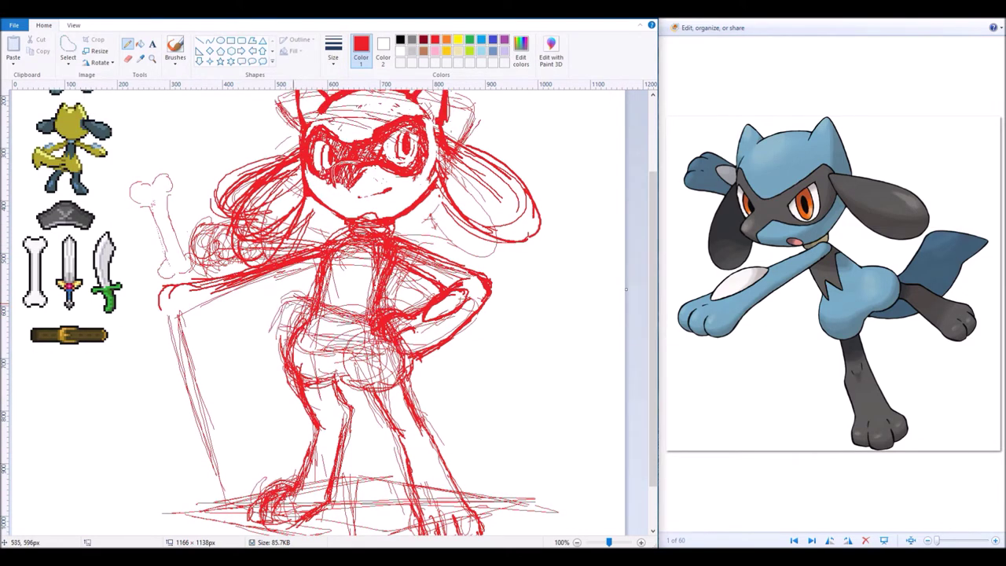
Step: Select the facial features with a free-form selection and move them slightly up and left
scroll(412, 318, up, 1)
click(68, 48)
drag(305, 151, 431, 250)
drag(419, 209, 409, 201)
Step: Refine the outstretched arm's underside and paw, and thicken the belt's edges with the Pencil
click(128, 44)
scroll(315, 314, down, 2)
drag(314, 227, 199, 264)
mouse_move(183, 230)
mouse_down()
mouse_move(141, 272)
mouse_move(266, 239)
mouse_move(315, 274)
mouse_move(370, 262)
mouse_up()
mouse_move(280, 280)
mouse_down()
mouse_move(346, 270)
mouse_move(349, 284)
mouse_up()
drag(352, 288, 393, 284)
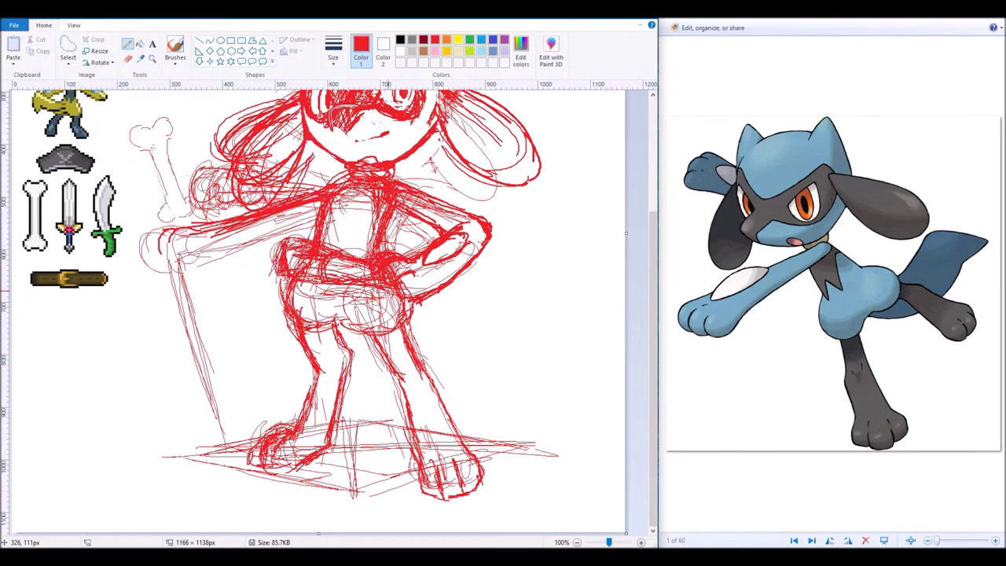
Step: Thicken the edge of the hip and draw the buckle at the centre of the belt with a bolder line
drag(282, 279, 291, 318)
click(334, 49)
click(311, 118)
drag(343, 256, 318, 280)
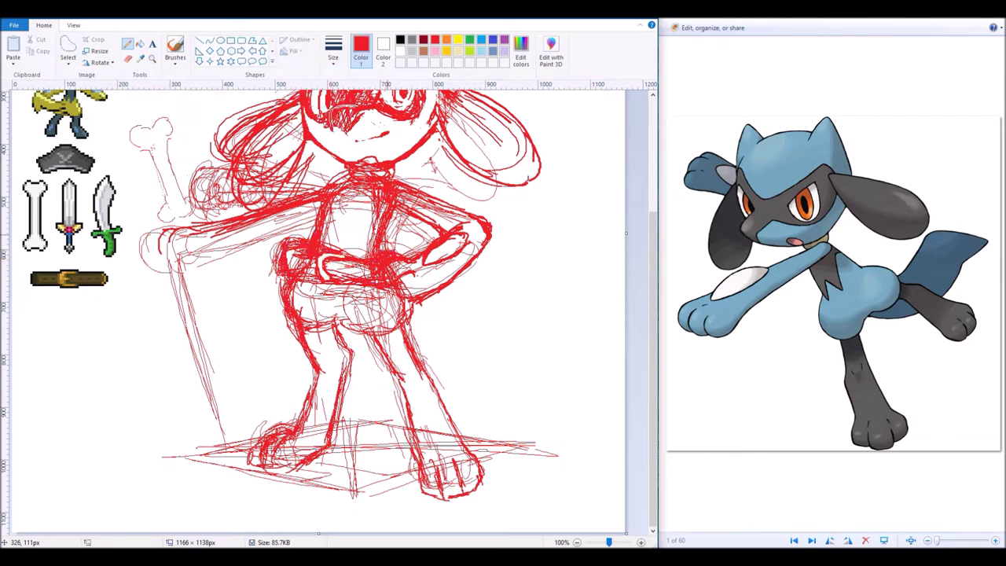
Step: Clean up the neck and torso lines and shade the chest with red diagonal hatching
click(128, 57)
mouse_move(338, 236)
mouse_down()
mouse_move(357, 185)
mouse_move(404, 199)
mouse_move(403, 190)
mouse_move(370, 236)
mouse_move(381, 216)
mouse_up()
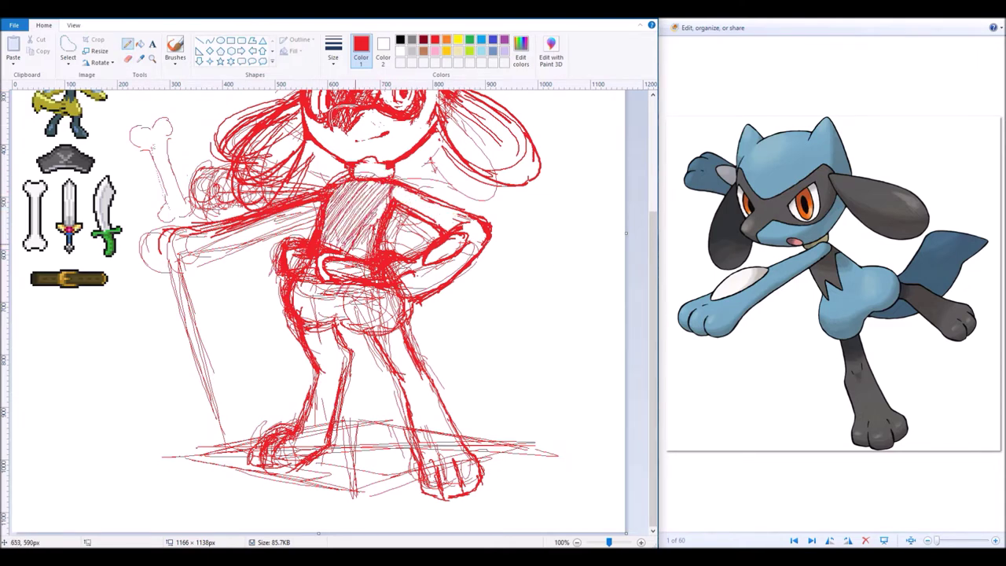
click(127, 57)
scroll(338, 338, up, 3)
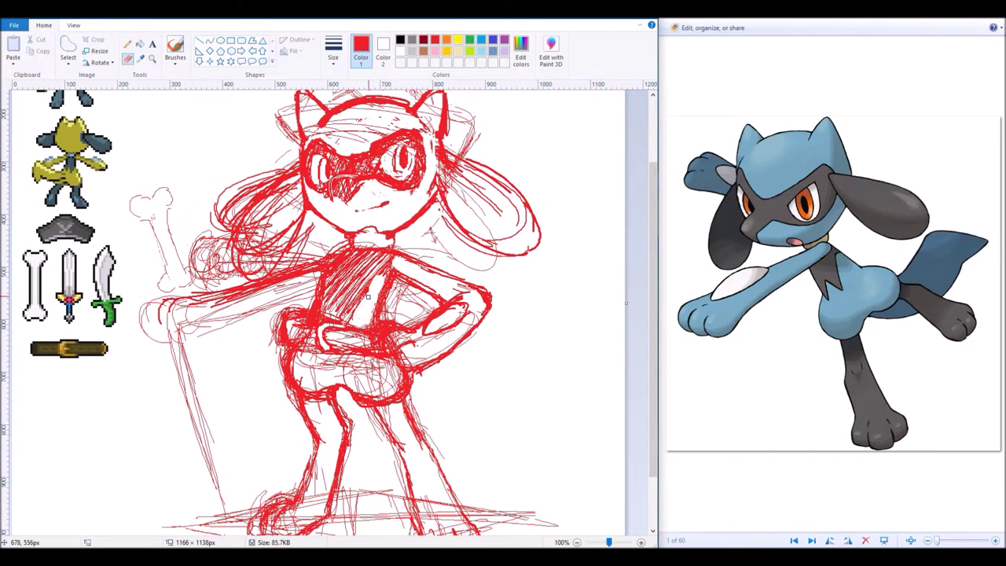
Step: Erase the overlapping lines around the bent arm and redraw the paw resting on the hip
drag(387, 271, 432, 277)
drag(378, 339, 391, 335)
click(128, 43)
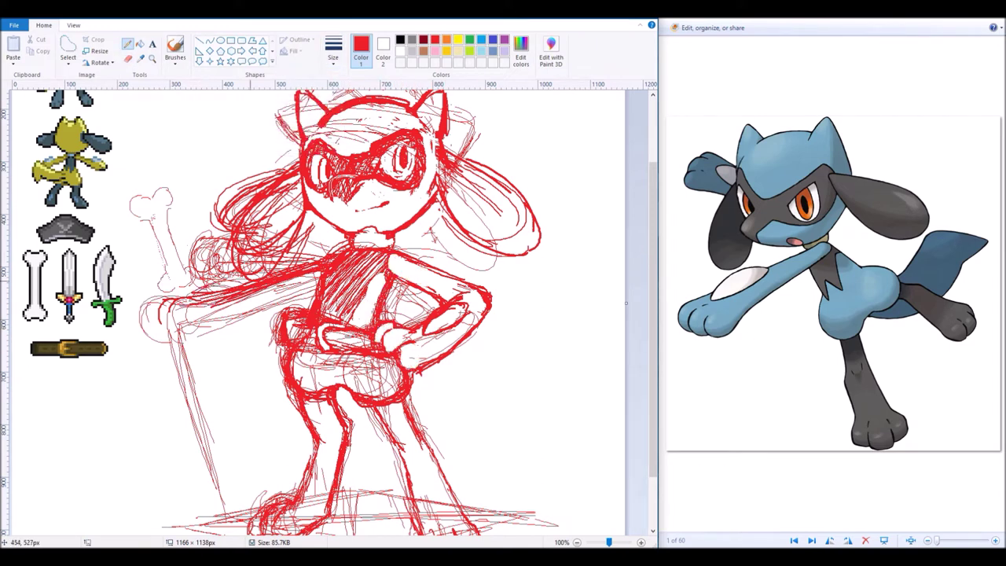
Step: Widen the canvas to 1300 × 1122 px and move the whole figure slightly right, away from the reference sprites
scroll(240, 281, down, 2)
click(68, 49)
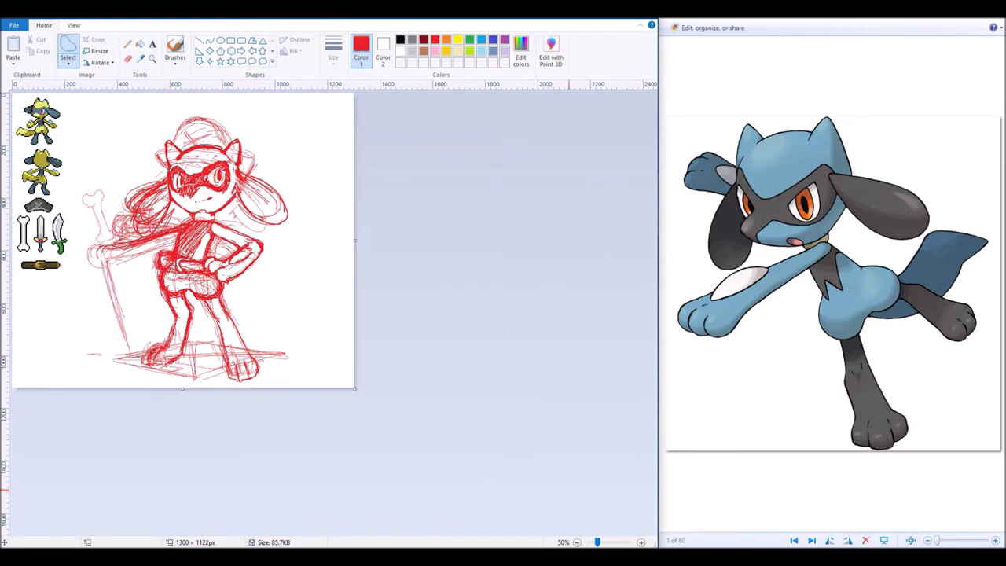
scroll(409, 334, up, 2)
scroll(409, 334, right, 2)
scroll(409, 335, up, 2)
scroll(408, 335, left, 2)
Step: Sketch a curved tail with a flared tip rising behind the bent arm in light red strokes
drag(425, 362, 551, 308)
drag(456, 350, 566, 287)
drag(433, 397, 519, 401)
scroll(330, 307, right, 1)
drag(471, 342, 555, 283)
drag(492, 292, 595, 268)
drag(477, 311, 585, 266)
drag(487, 385, 596, 296)
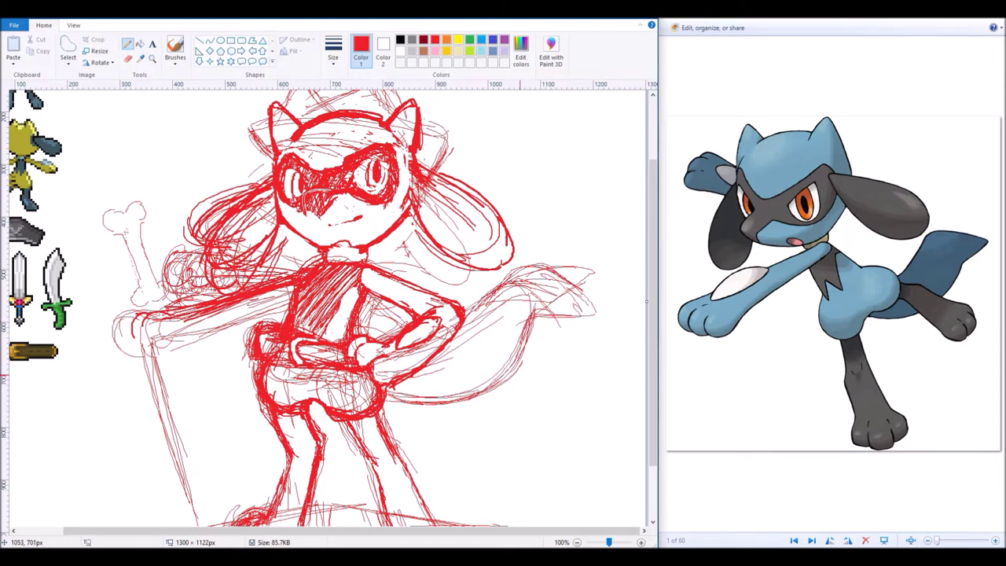
Step: Outline the tail's curves and flared tip with bold red strokes, undoing and redrawing the faulty tip strokes
scroll(331, 307, left, 1)
scroll(449, 149, down, 1)
mouse_move(519, 275)
mouse_down()
mouse_move(634, 230)
mouse_move(555, 332)
mouse_move(442, 364)
mouse_up()
scroll(561, 254, right, 1)
drag(562, 260, 599, 267)
key(ctrl+z)
key(ctrl+z)
mouse_move(508, 245)
mouse_down()
mouse_move(555, 228)
mouse_move(591, 267)
mouse_up()
scroll(496, 361, left, 1)
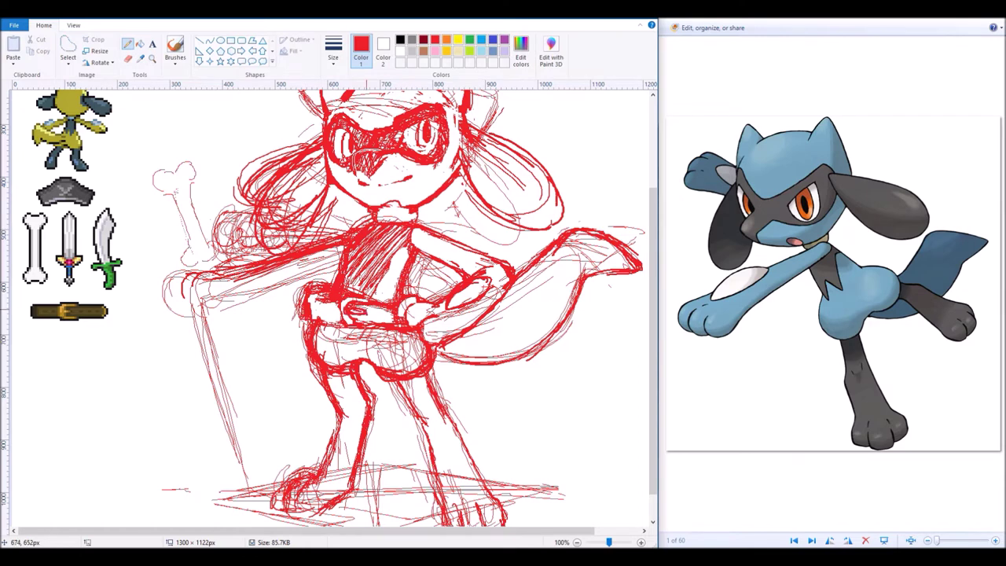
Step: Outline the outstretched forearm and its paw with bold strokes over the rough sketch
scroll(330, 304, down, 1)
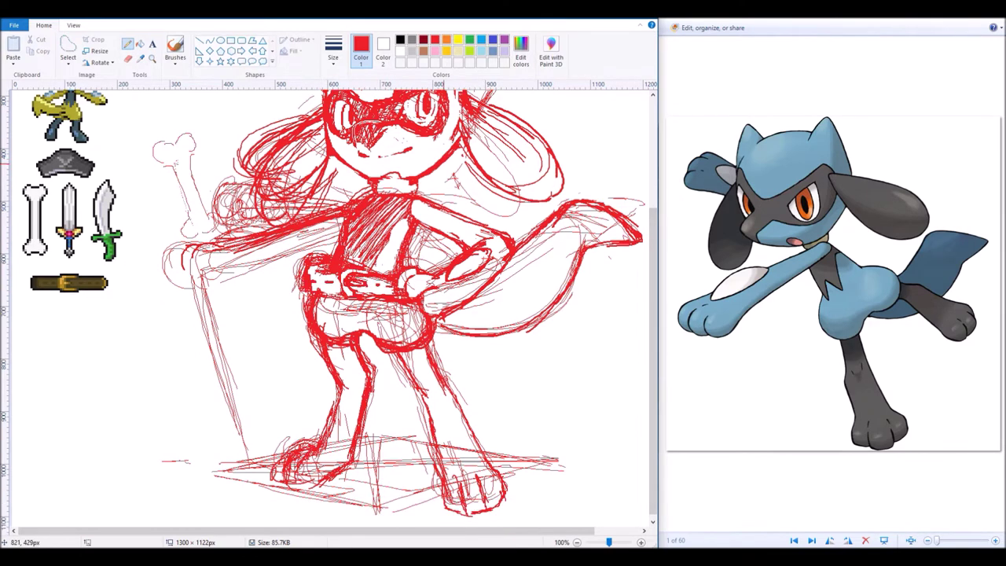
mouse_move(186, 244)
mouse_down()
mouse_move(195, 276)
mouse_move(178, 275)
mouse_move(186, 281)
mouse_up()
drag(267, 226, 239, 235)
click(127, 43)
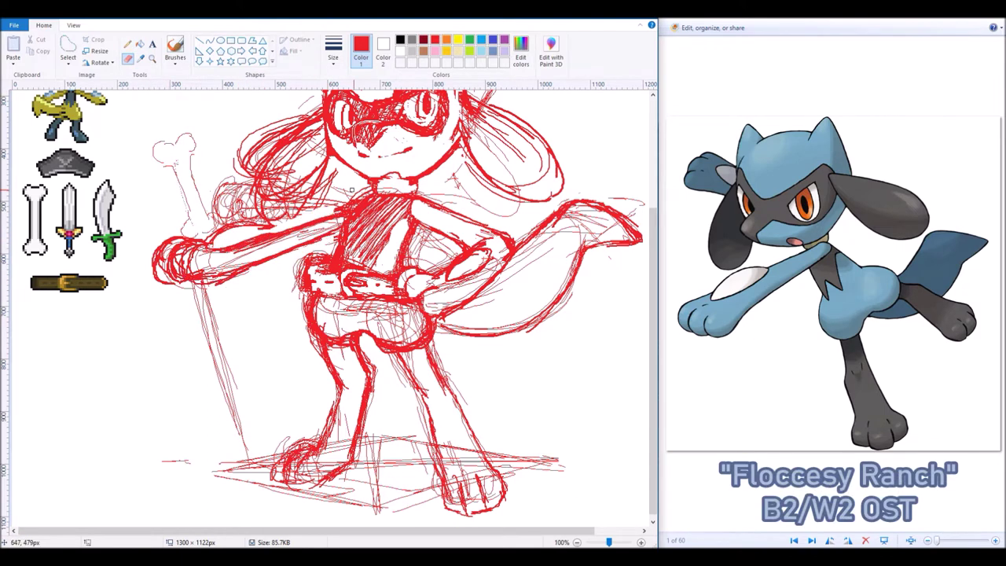
Step: Select the outstretched forearm and paw with a free-form selection and move them slightly up and right
click(69, 51)
drag(144, 223, 335, 295)
drag(236, 260, 244, 250)
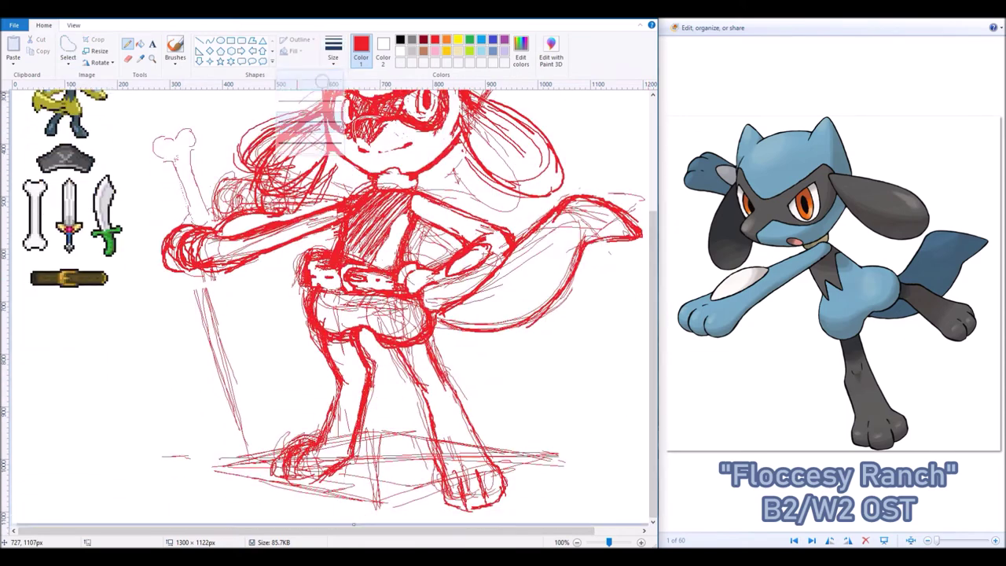
Step: Sketch a long bone-shaped cane from under the outstretched paw down to the ground in place of the sword
drag(189, 291, 236, 409)
drag(236, 291, 220, 424)
mouse_move(157, 260)
mouse_down()
mouse_move(175, 248)
mouse_move(189, 393)
mouse_up()
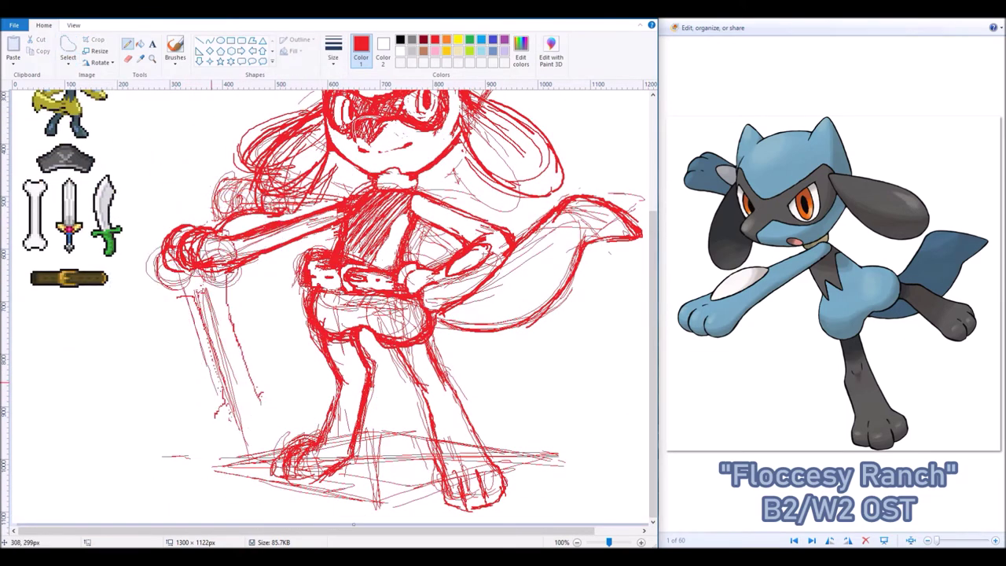
drag(213, 279, 236, 448)
mouse_move(181, 279)
mouse_down()
mouse_move(236, 464)
mouse_move(275, 472)
mouse_up()
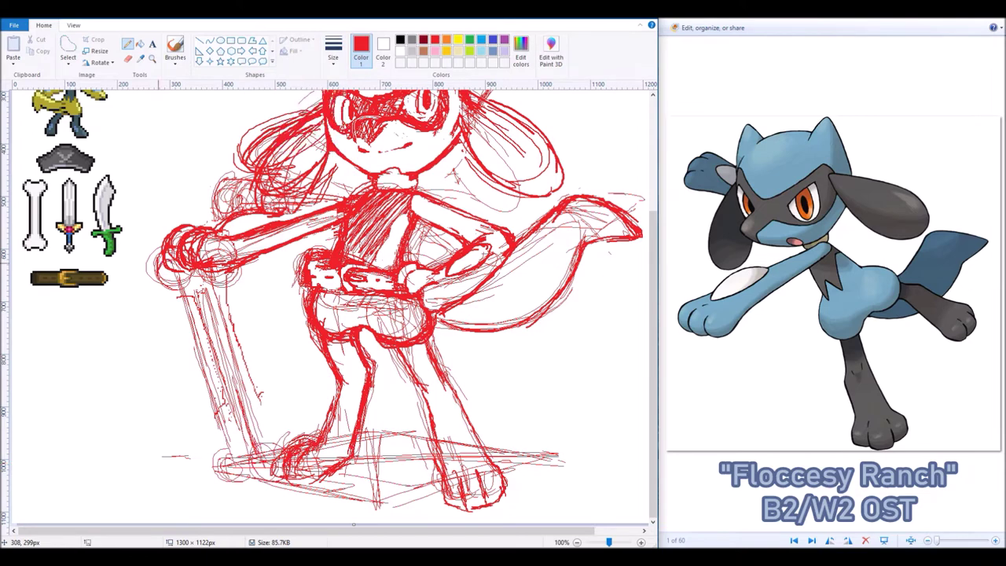
Step: Thicken the bone's upper end and shaft, and erase the overlapping lines around the paw gripping it
drag(173, 291, 192, 370)
drag(228, 331, 256, 444)
drag(220, 248, 225, 301)
click(128, 57)
mouse_move(167, 236)
mouse_down()
mouse_move(195, 252)
mouse_move(235, 245)
mouse_up()
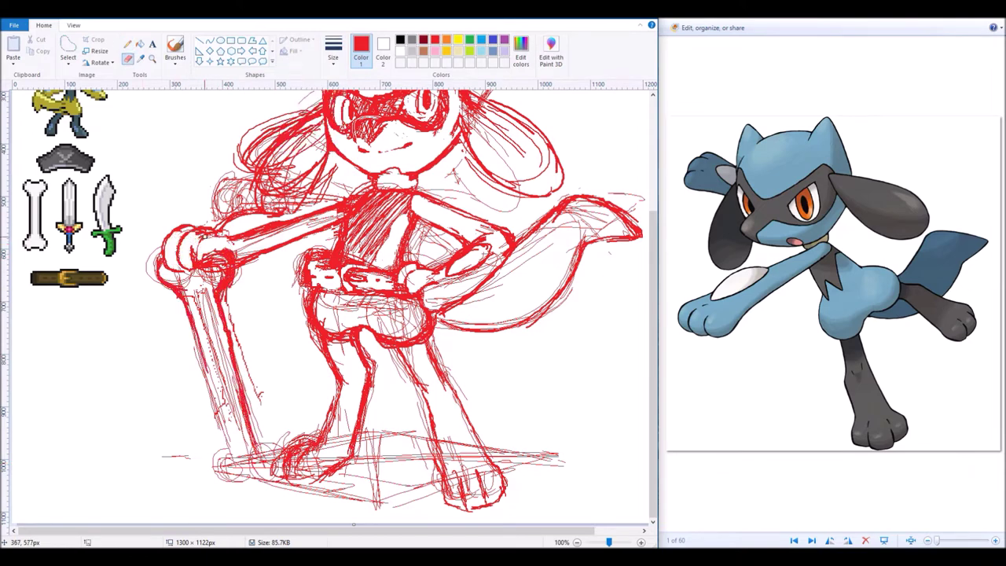
mouse_move(169, 230)
mouse_down()
mouse_move(193, 231)
mouse_move(207, 274)
mouse_up()
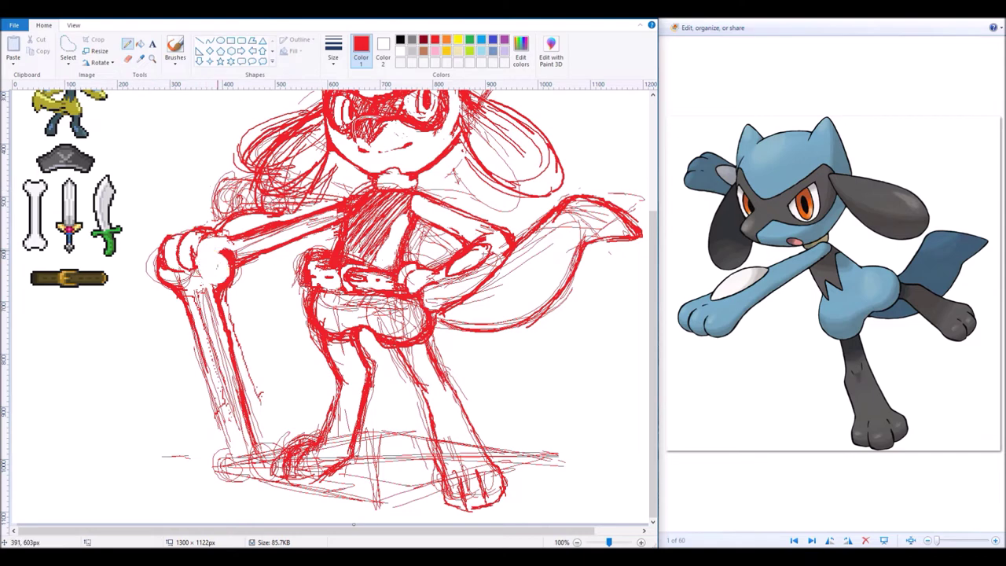
Step: Erase the stray lines along the bone's shaft and draw its two rounded knobs at the lower end
mouse_move(211, 339)
mouse_down()
mouse_move(233, 322)
mouse_move(250, 378)
mouse_up()
click(128, 44)
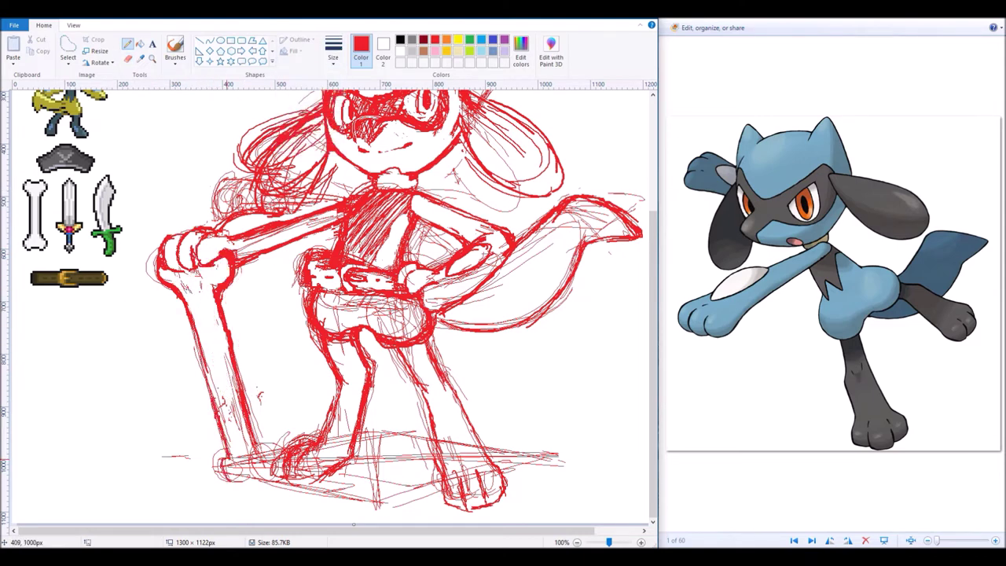
click(127, 58)
mouse_move(257, 480)
mouse_down()
mouse_move(271, 486)
mouse_move(236, 468)
mouse_move(247, 483)
mouse_move(229, 486)
mouse_up()
click(128, 44)
click(127, 44)
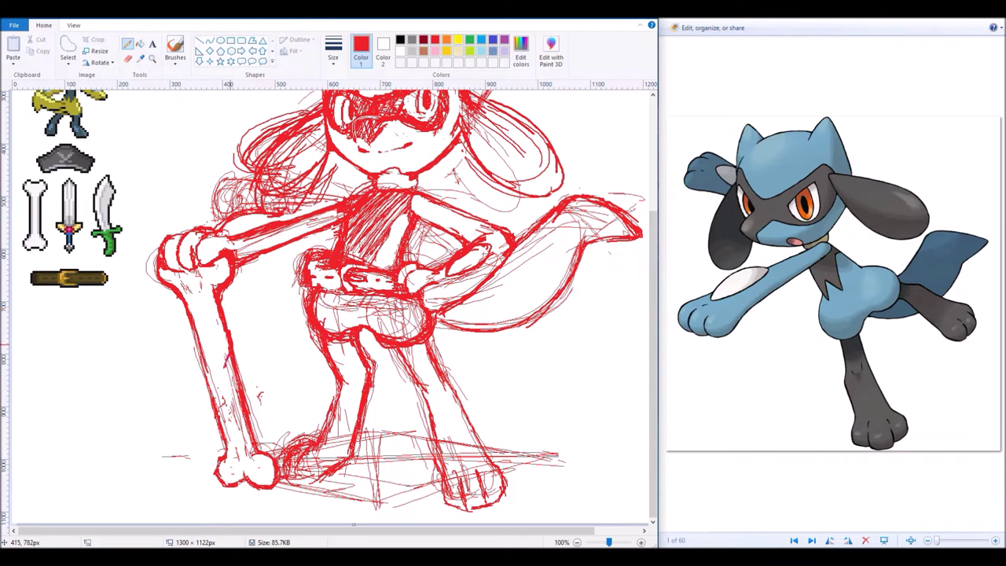
click(127, 58)
drag(234, 330, 248, 438)
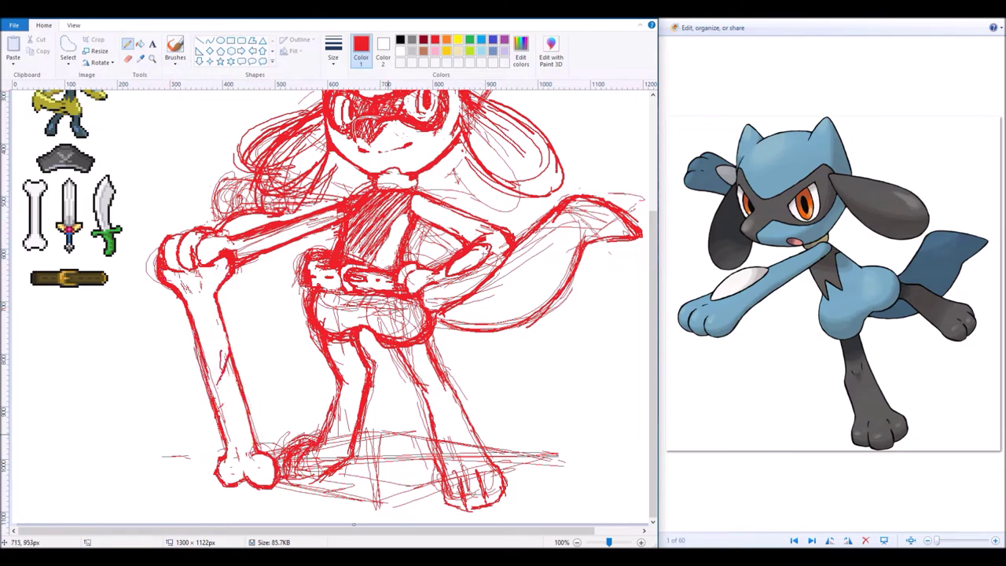
Step: Lengthen the bone by placing its knobbed lower end slightly further down
scroll(390, 434, right, 2)
drag(173, 460, 232, 491)
mouse_move(299, 464)
mouse_down()
mouse_move(275, 385)
mouse_move(240, 448)
mouse_up()
Step: Outline the leg and foot beside the bone with a thicker line and erase the surrounding construction lines
click(334, 47)
click(306, 118)
drag(291, 385, 260, 445)
drag(313, 409, 283, 470)
click(128, 58)
drag(266, 340, 297, 354)
drag(259, 322, 318, 436)
drag(319, 385, 264, 460)
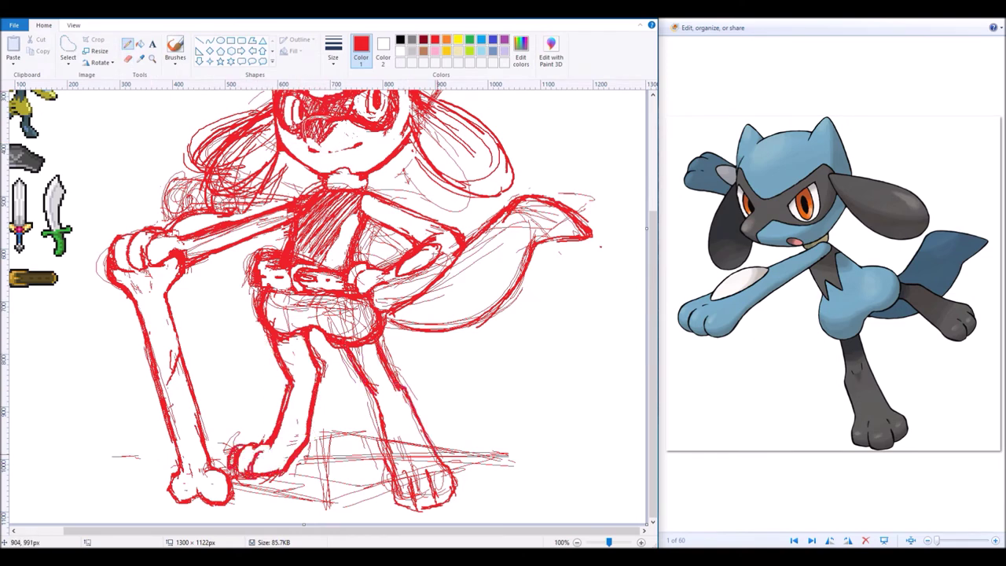
Step: Clean up the right-hand leg and redraw its outline and the toes of its foot
mouse_move(435, 511)
mouse_down()
mouse_move(452, 481)
mouse_move(409, 489)
mouse_move(393, 354)
mouse_move(472, 386)
mouse_up()
key(p)
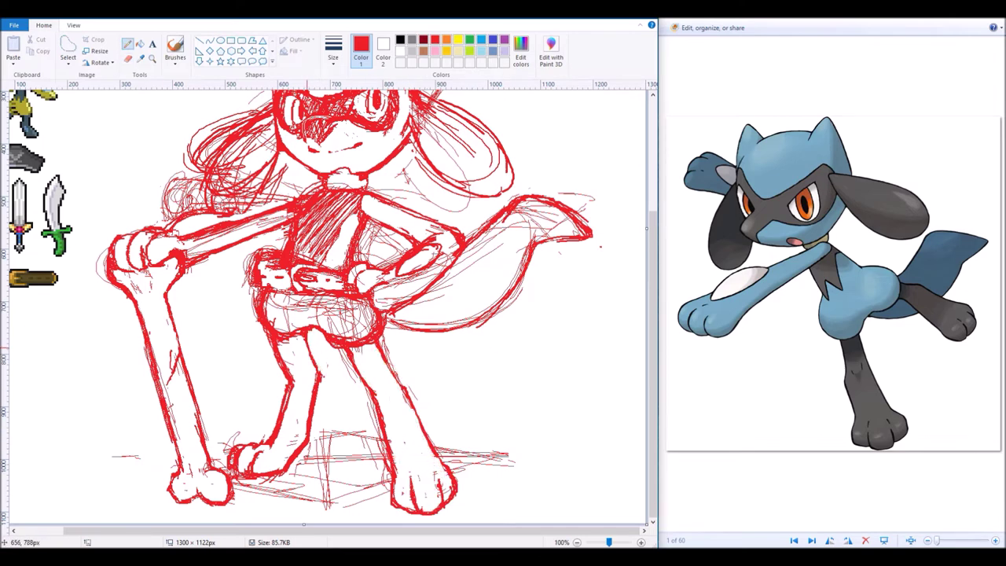
Step: Select the left-hand drooping ear with a free-form selection and move it slightly up and left
scroll(384, 383, up, 3)
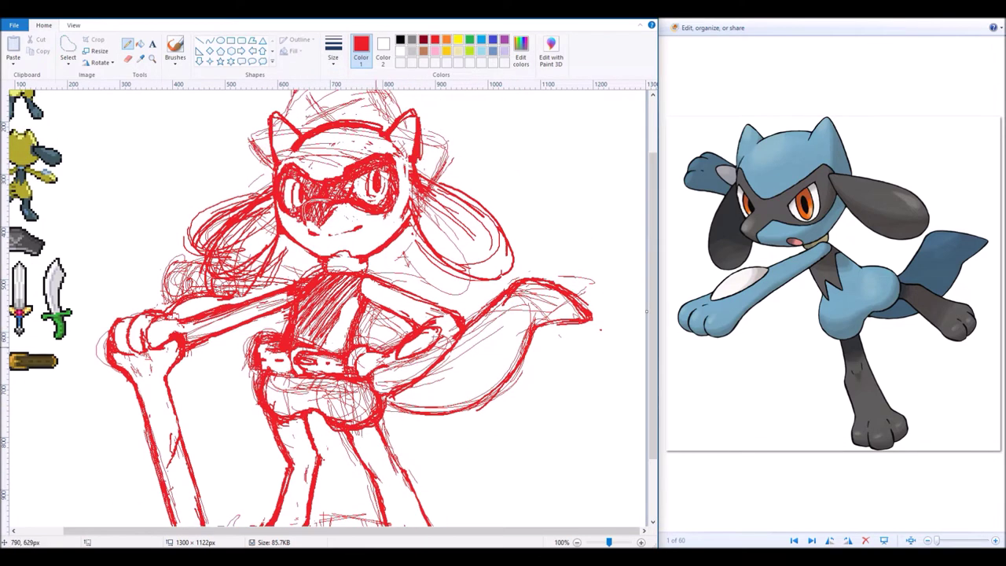
scroll(264, 281, left, 2)
scroll(264, 280, up, 4)
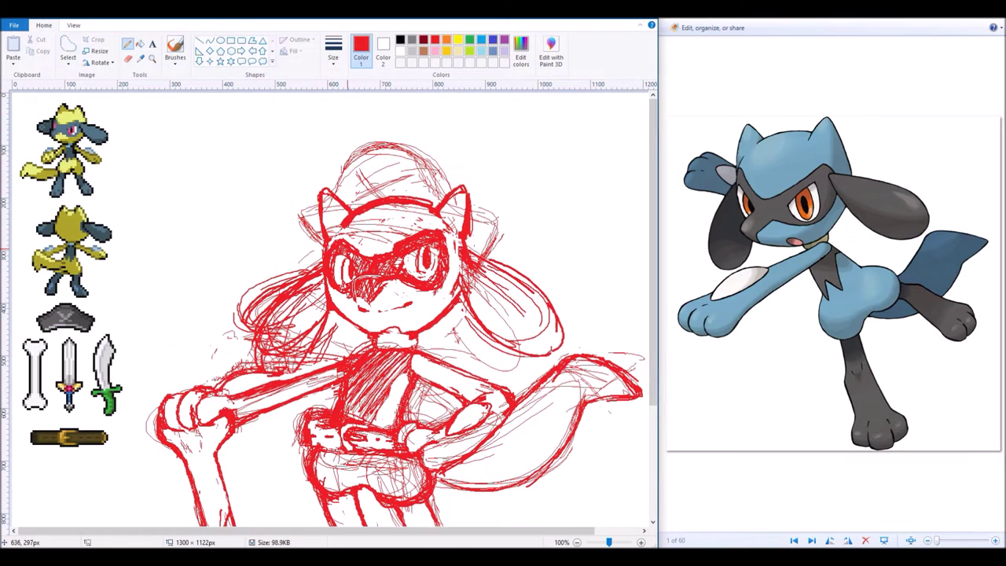
click(68, 55)
drag(191, 236, 242, 330)
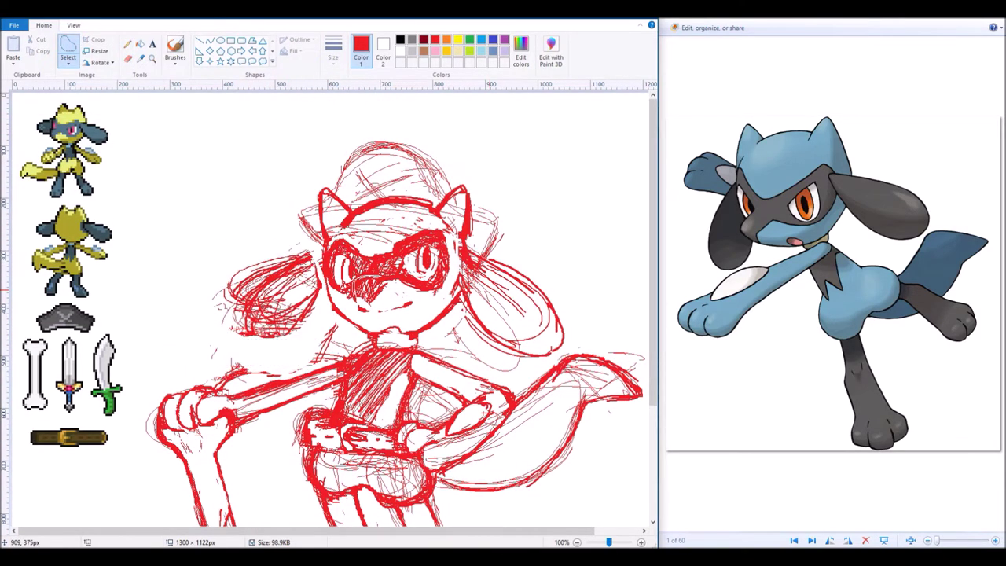
Step: Redraw the left-hand drooping ear as a clean bold outline, clearing the scribbles inside it
scroll(490, 292, right, 1)
click(127, 44)
mouse_move(267, 250)
mouse_down()
mouse_move(216, 267)
mouse_move(169, 330)
mouse_up()
mouse_move(263, 287)
mouse_down()
mouse_move(248, 283)
mouse_move(205, 314)
mouse_move(252, 330)
mouse_up()
Step: Outline the oval pad on the outstretched forearm and erase the sketch lines around it
click(127, 44)
mouse_move(168, 387)
mouse_down()
mouse_move(236, 368)
mouse_move(188, 388)
mouse_move(294, 385)
mouse_up()
click(128, 58)
click(127, 44)
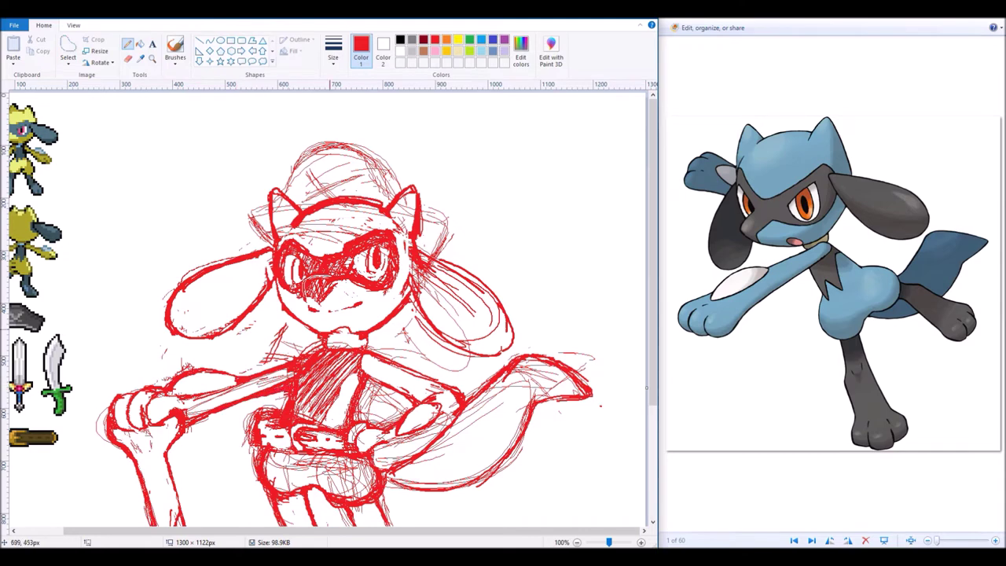
Step: Select the whole head, move it slightly down, and redraw the collar between the chin and chest
drag(202, 291, 427, 158)
drag(346, 236, 346, 242)
mouse_move(316, 340)
mouse_down()
mouse_move(361, 335)
mouse_move(327, 343)
mouse_move(282, 300)
mouse_up()
click(127, 58)
click(127, 44)
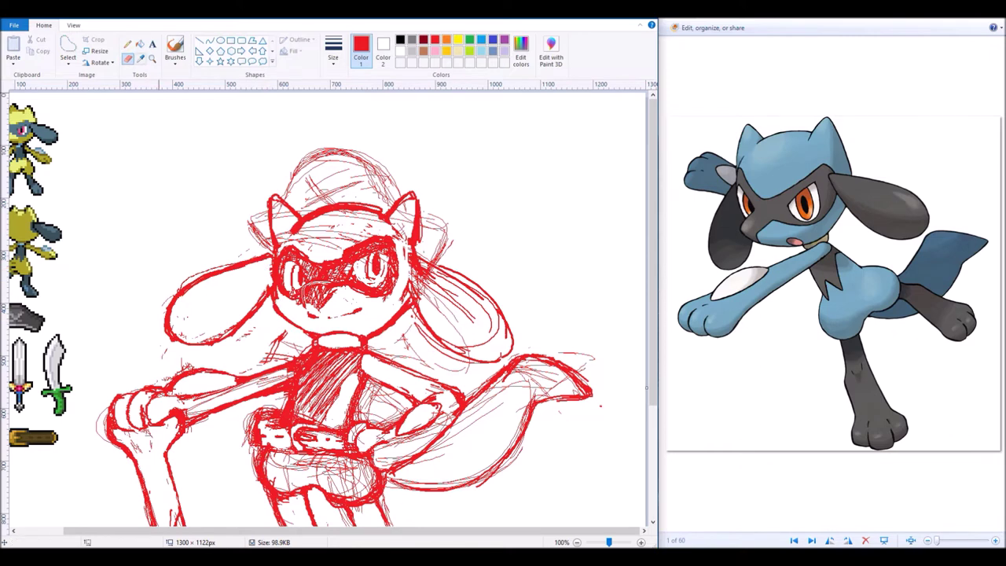
Step: Fill the face mask around the eyes and across the nose bridge with solid red
scroll(401, 256, up, 2)
drag(346, 291, 365, 197)
mouse_move(206, 230)
mouse_down()
mouse_move(159, 206)
mouse_move(187, 258)
mouse_move(250, 264)
mouse_move(272, 239)
mouse_up()
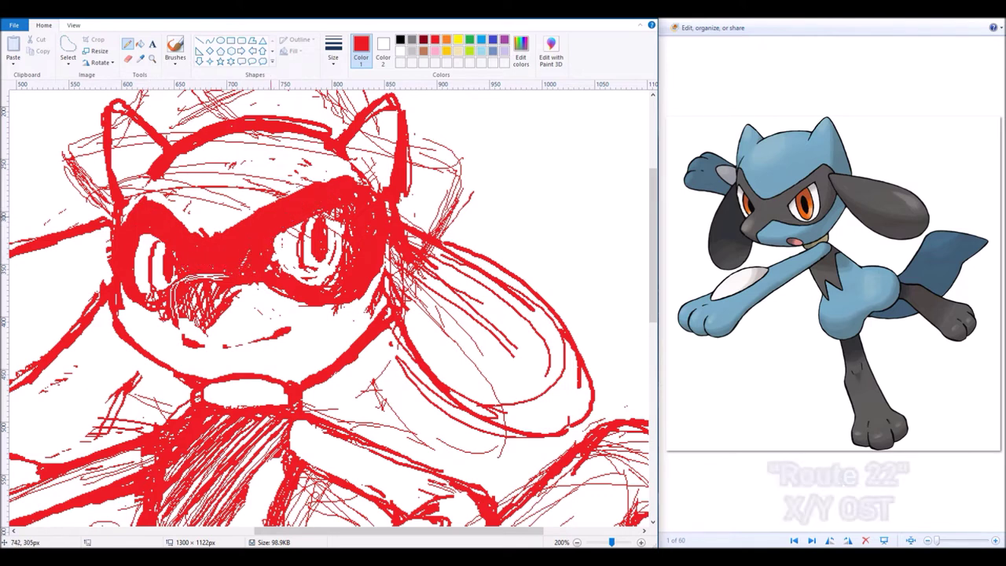
Step: Clear the scribbles inside the eyes with white and redraw the irises and pupils in red
click(400, 50)
mouse_move(285, 236)
mouse_down()
mouse_move(330, 209)
mouse_move(354, 236)
mouse_move(285, 285)
mouse_up()
mouse_move(346, 236)
mouse_down()
mouse_move(344, 282)
mouse_move(334, 250)
mouse_up()
scroll(338, 259, left, 3)
click(435, 39)
drag(206, 238, 215, 295)
click(435, 39)
Step: Select the right-hand eye with a free-form selection and nudge it slightly into place
click(67, 51)
drag(358, 211, 421, 292)
mouse_move(389, 251)
mouse_down()
mouse_move(406, 247)
mouse_move(390, 247)
mouse_up()
Step: Paint the outer white of the right-hand eye along the iris, undoing and repainting the faulty stroke
click(128, 44)
drag(410, 203, 397, 277)
drag(363, 240, 363, 267)
key(ctrl+z)
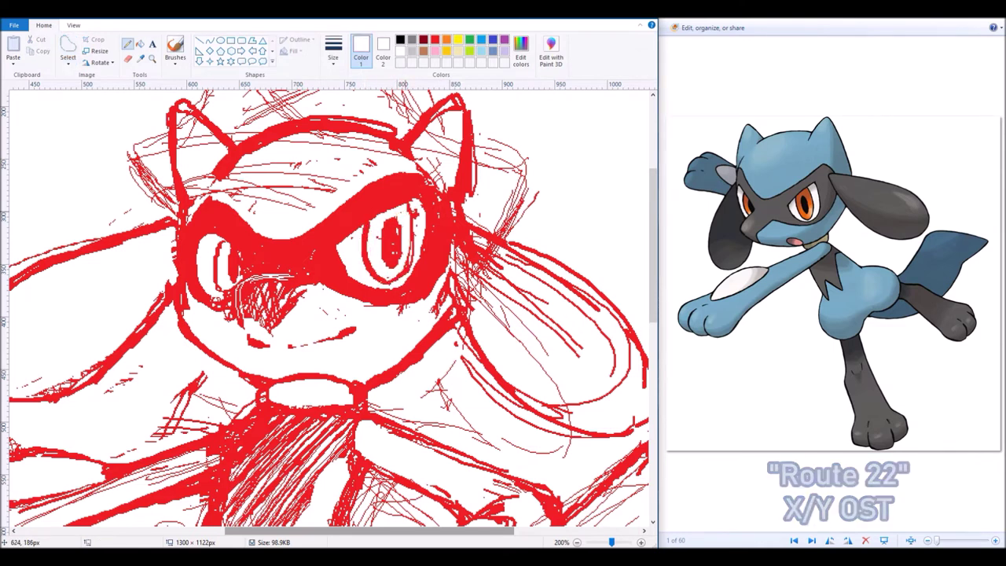
drag(412, 203, 412, 266)
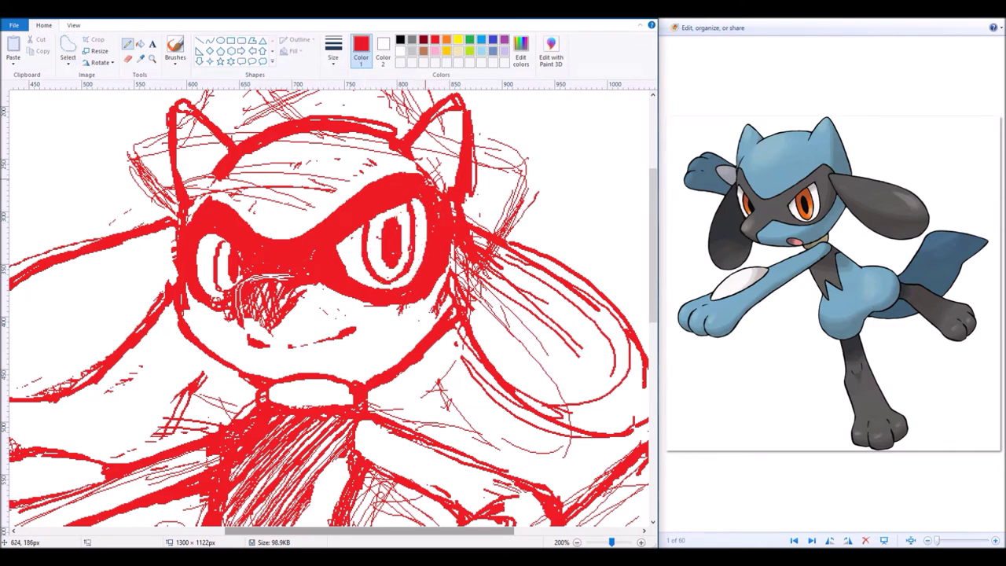
Step: Fill the nose with solid red and separate it from the mask with a thin white outline
click(400, 50)
click(334, 55)
click(308, 125)
click(434, 39)
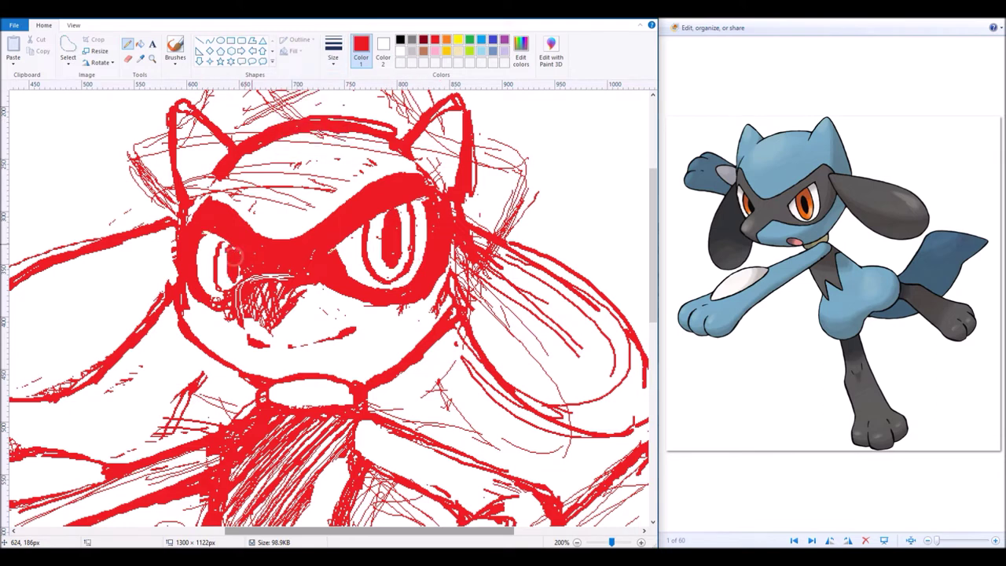
mouse_move(248, 280)
mouse_down()
mouse_move(240, 311)
mouse_move(291, 273)
mouse_up()
click(435, 40)
click(333, 55)
click(308, 124)
drag(250, 289, 280, 297)
click(128, 58)
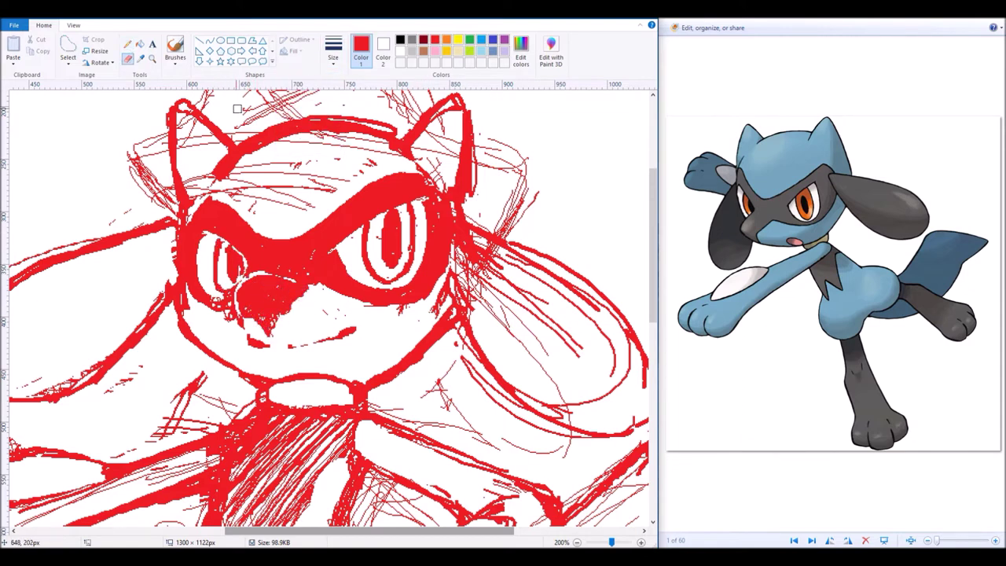
Step: Add small white highlights to the pupils with a thinner line
click(127, 45)
click(334, 55)
click(308, 94)
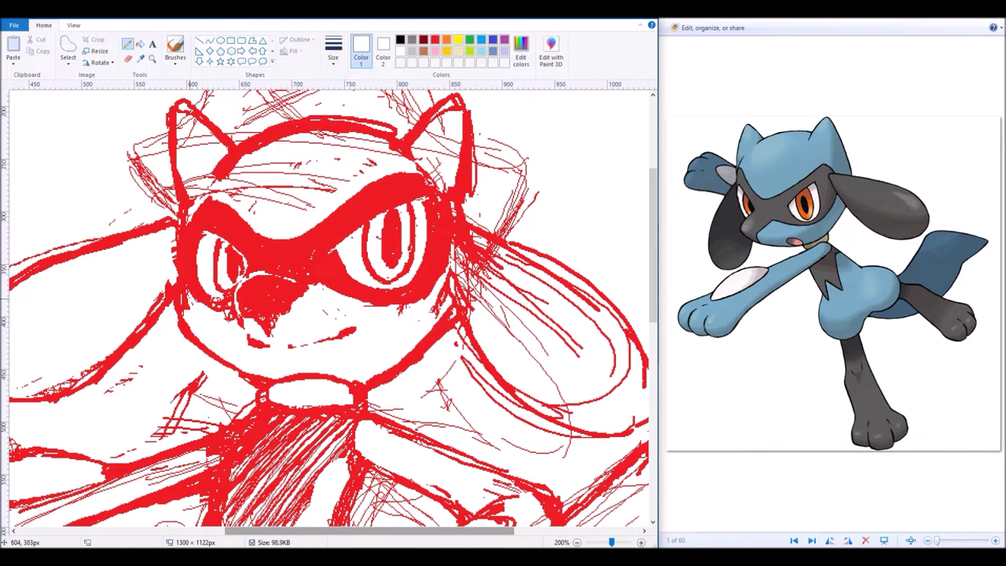
click(435, 39)
Step: Shade the left-hand drooping ear with thin red diagonal hatching and bolden its edges
drag(371, 531, 334, 531)
mouse_move(56, 362)
mouse_down()
mouse_move(79, 314)
mouse_move(118, 283)
mouse_move(140, 360)
mouse_move(228, 236)
mouse_move(63, 378)
mouse_move(43, 338)
mouse_move(238, 343)
mouse_up()
click(127, 58)
click(127, 45)
mouse_move(244, 236)
mouse_down()
mouse_move(249, 275)
mouse_move(79, 346)
mouse_move(157, 330)
mouse_move(245, 269)
mouse_move(228, 314)
mouse_up()
click(333, 51)
click(310, 118)
click(334, 51)
click(310, 118)
mouse_move(236, 236)
mouse_down()
mouse_move(173, 367)
mouse_move(86, 393)
mouse_up()
drag(212, 310, 177, 358)
Step: Erase the sketch lines where the right-hand drooping ear meets the face mask
scroll(197, 330, right, 5)
click(127, 58)
mouse_move(267, 314)
mouse_down()
mouse_move(237, 210)
mouse_move(275, 306)
mouse_up()
Step: Select the right-hand eye, move it slightly left, and fill the gap beside it with the mask's red
click(68, 57)
drag(112, 187, 223, 300)
drag(181, 236, 159, 244)
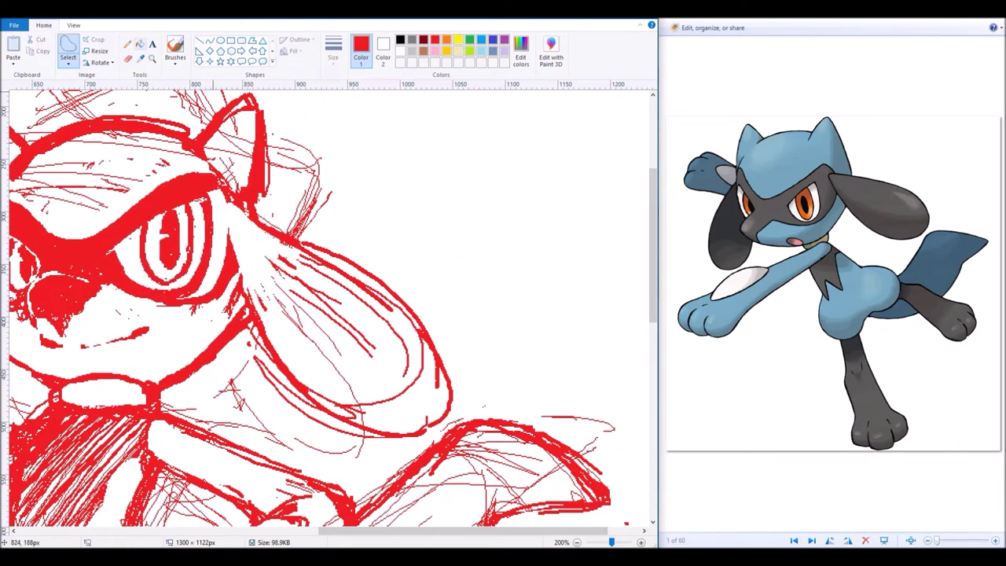
click(127, 58)
Step: Select the right-hand eye again with a free-form selection and move it slightly back to the right
scroll(319, 519, left, 5)
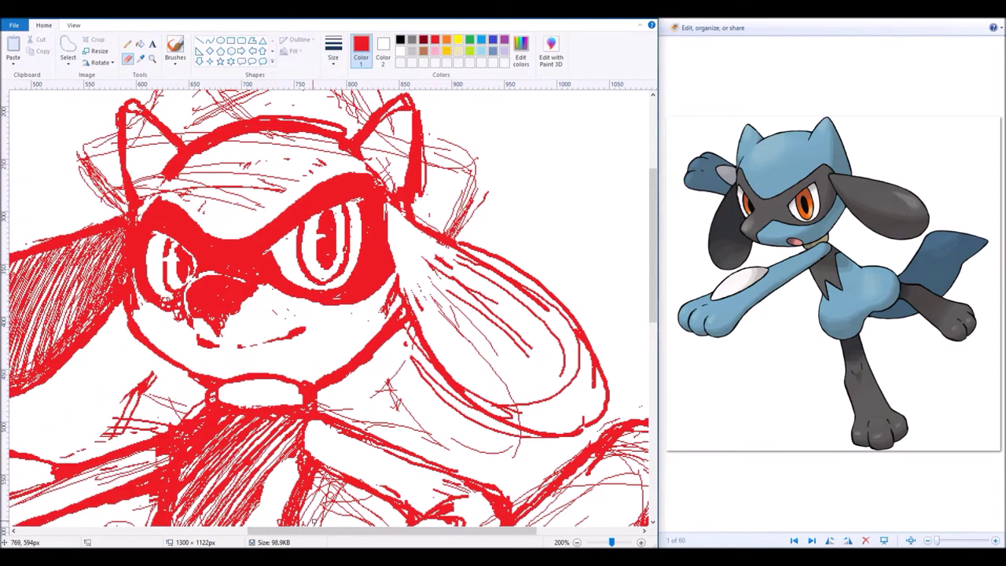
scroll(312, 520, left, 2)
click(67, 57)
drag(353, 206, 422, 282)
Step: Redraw the right-hand drooping ear with a bold clean outline and erase the sketch lines inside and around it
scroll(403, 521, right, 5)
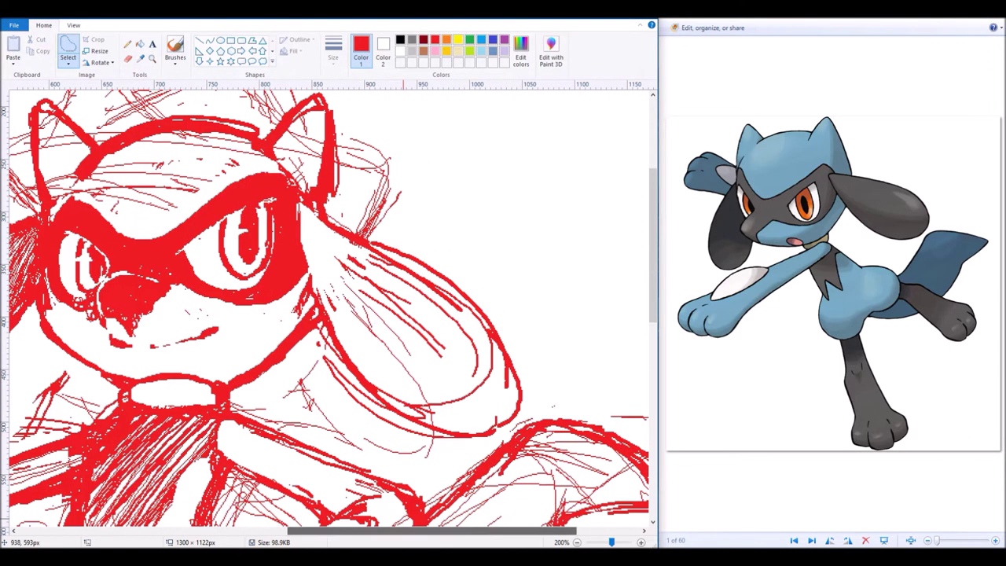
click(127, 58)
mouse_move(299, 221)
mouse_down()
mouse_move(370, 417)
mouse_move(503, 362)
mouse_move(382, 403)
mouse_move(507, 302)
mouse_up()
click(128, 43)
drag(330, 224, 401, 258)
drag(499, 314, 483, 397)
click(127, 58)
mouse_move(311, 260)
mouse_down()
mouse_move(319, 288)
mouse_move(359, 269)
mouse_move(411, 308)
mouse_move(509, 291)
mouse_up()
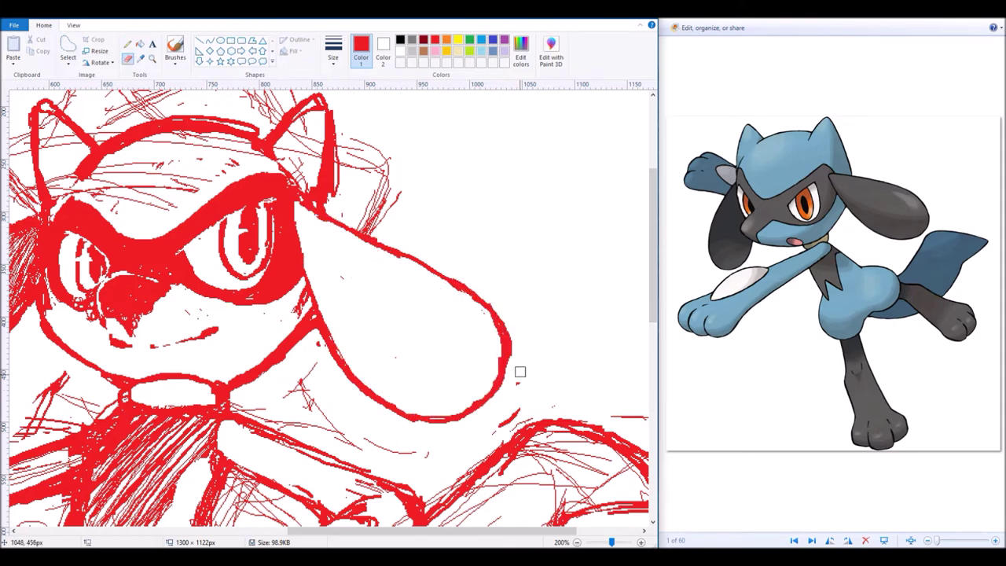
Step: Shade both drooping ears with dense red hatching, leaving a small unshaded highlight in each
scroll(510, 291, left, 3)
click(127, 43)
drag(409, 204, 441, 322)
mouse_move(456, 236)
mouse_down()
mouse_move(507, 365)
mouse_move(488, 377)
mouse_move(519, 315)
mouse_move(582, 353)
mouse_move(576, 288)
mouse_move(534, 315)
mouse_move(598, 330)
mouse_up()
click(333, 55)
click(310, 144)
click(333, 55)
click(310, 144)
mouse_move(472, 349)
mouse_down()
mouse_move(503, 397)
mouse_move(562, 327)
mouse_up()
scroll(330, 306, left, 2)
Step: Touch up the mask's upper edge and brow above the right-hand eye, filling the gap at its corner with red
click(127, 58)
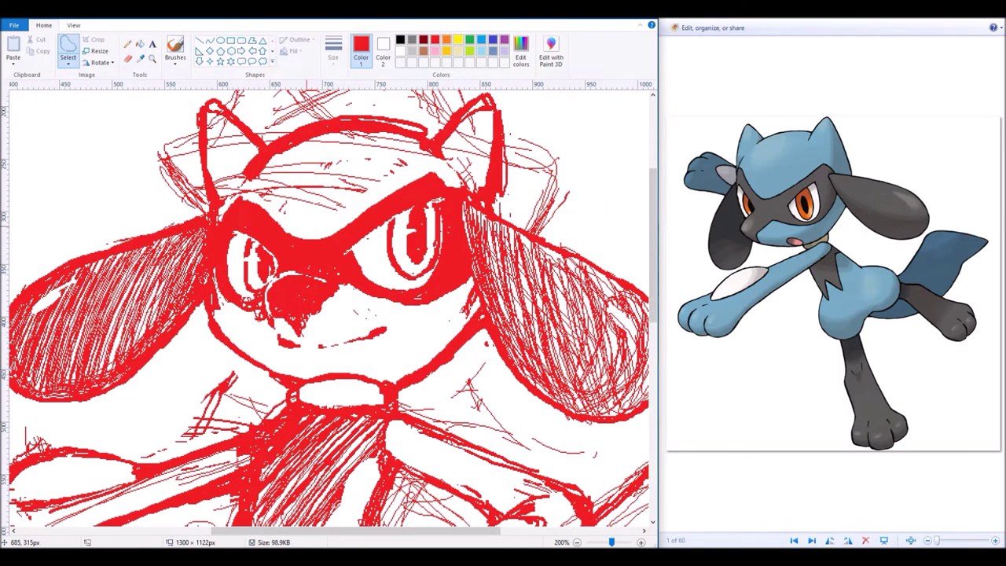
click(127, 43)
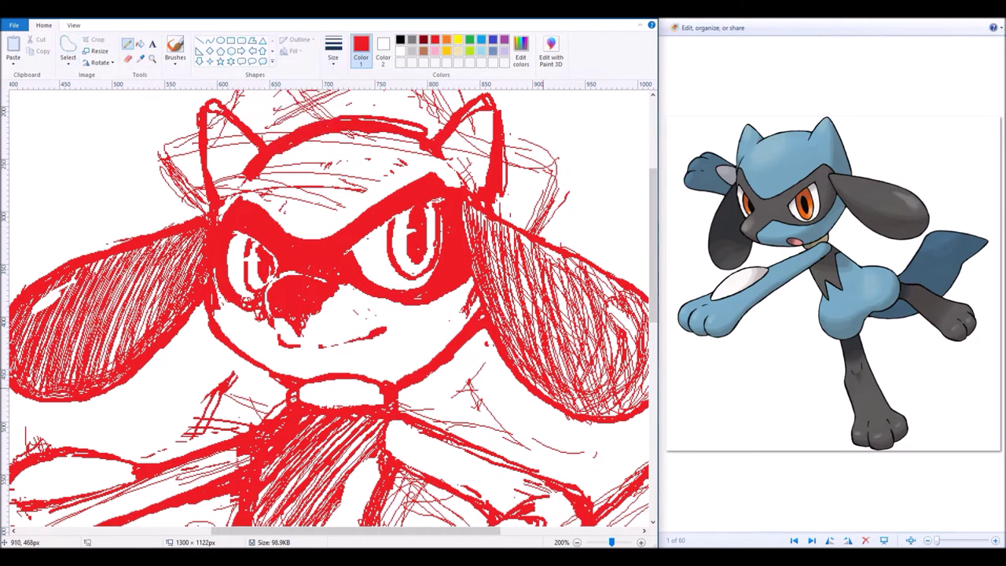
click(128, 58)
drag(370, 210, 430, 171)
click(128, 43)
click(400, 52)
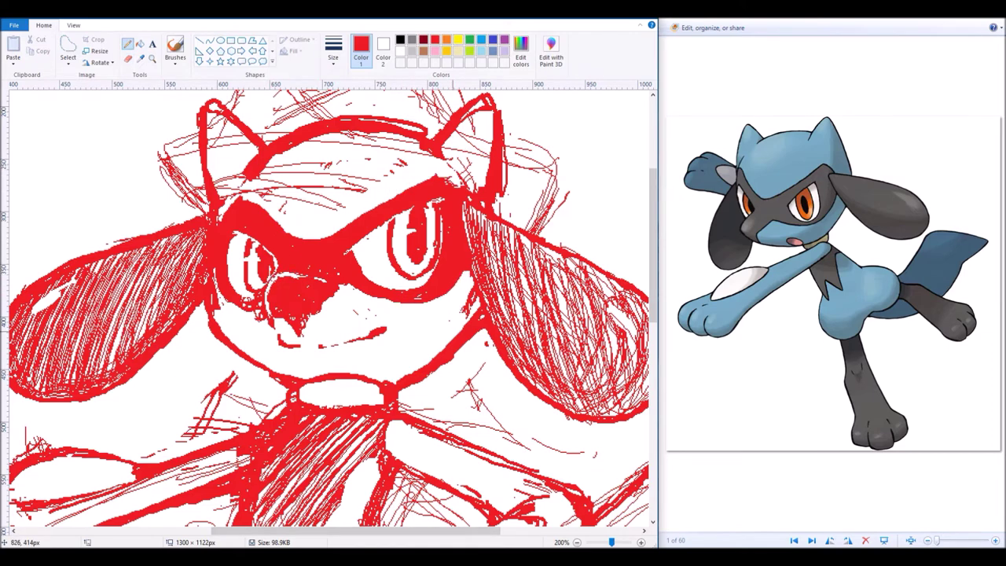
Step: Erase the sketch lines around the left-hand arm resting on the bone cane and redraw its outline cleanly
click(127, 58)
scroll(574, 518, down, 1)
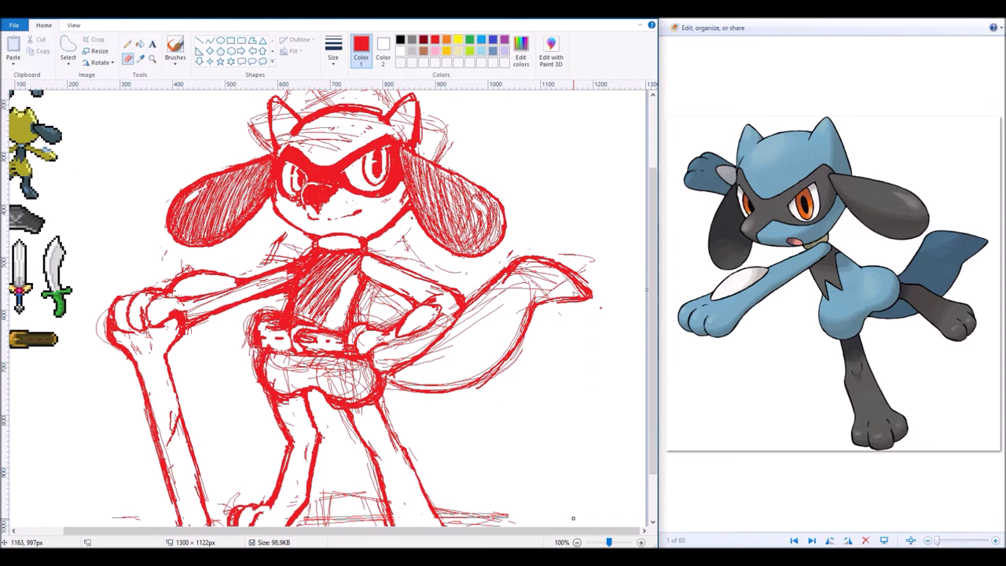
drag(285, 297, 221, 305)
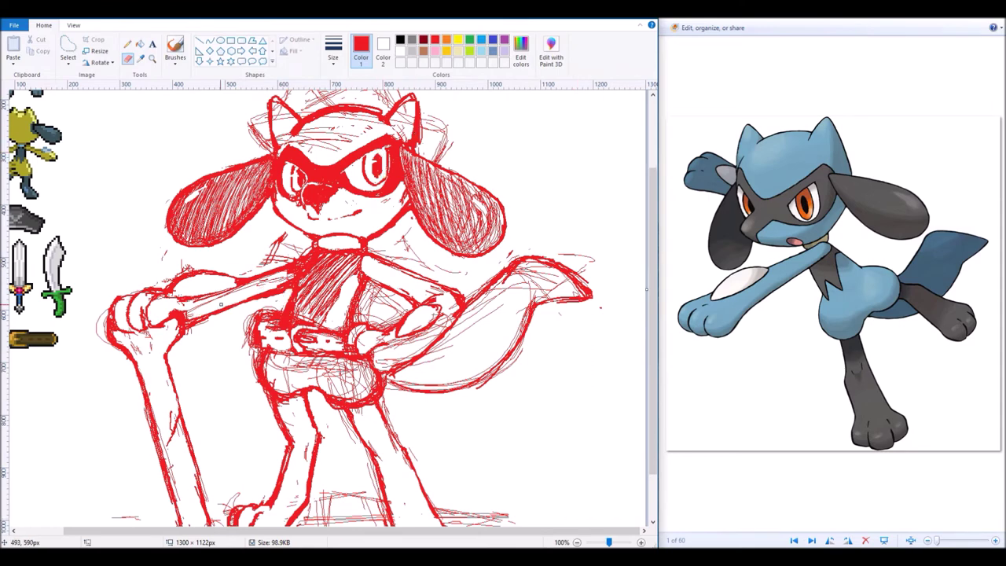
mouse_move(290, 299)
mouse_down()
mouse_move(238, 308)
mouse_move(187, 266)
mouse_move(452, 314)
mouse_move(355, 303)
mouse_up()
click(127, 44)
click(127, 59)
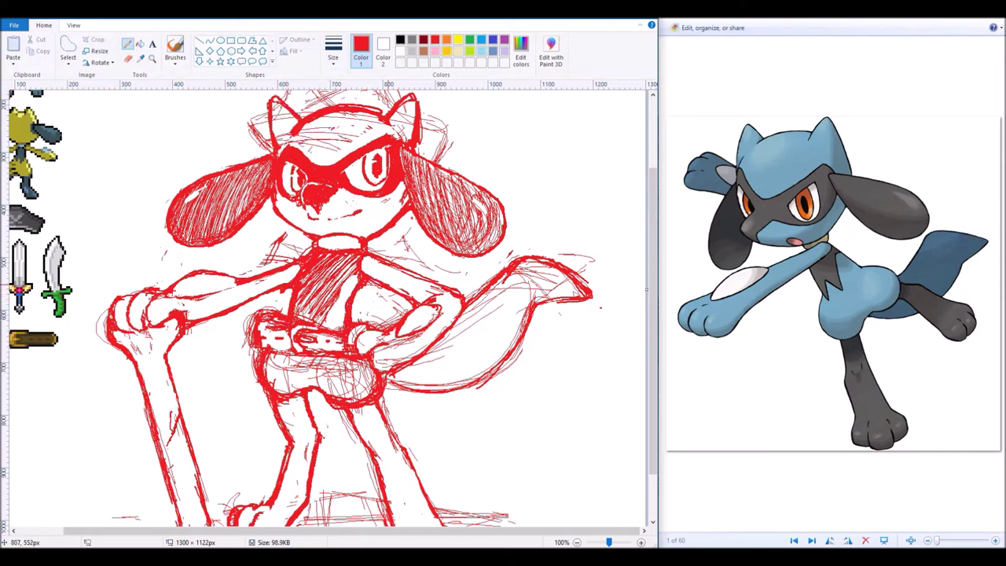
Step: Redraw the right-hand shoulder where it meets the chest and clean up the lines around it in white
click(67, 47)
drag(346, 247, 409, 288)
click(128, 44)
click(127, 58)
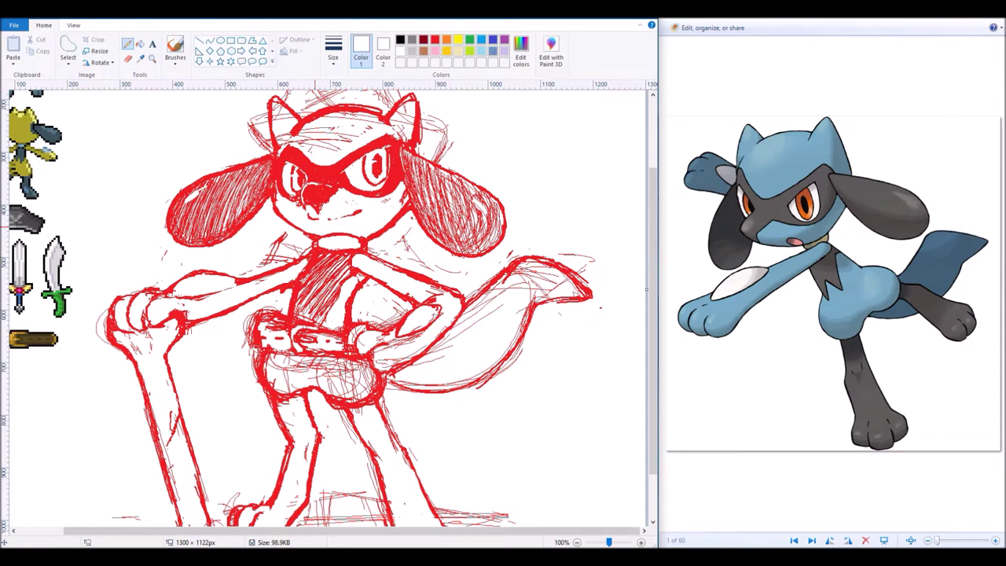
mouse_move(348, 278)
mouse_down()
mouse_move(330, 325)
mouse_move(338, 267)
mouse_up()
Step: Shade both legs and feet with red hatching
scroll(505, 326, down, 3)
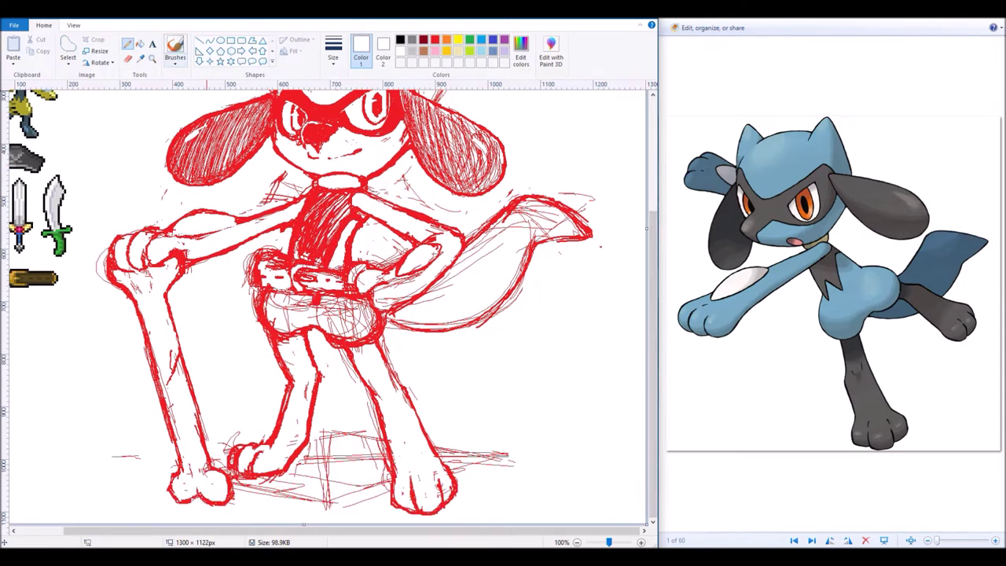
scroll(453, 314, up, 2)
scroll(330, 314, down, 1)
mouse_move(283, 362)
mouse_down()
mouse_move(275, 456)
mouse_move(247, 472)
mouse_move(302, 401)
mouse_move(305, 358)
mouse_move(367, 361)
mouse_move(393, 472)
mouse_move(402, 393)
mouse_move(415, 497)
mouse_move(444, 472)
mouse_move(389, 401)
mouse_move(409, 504)
mouse_move(290, 440)
mouse_move(307, 393)
mouse_up()
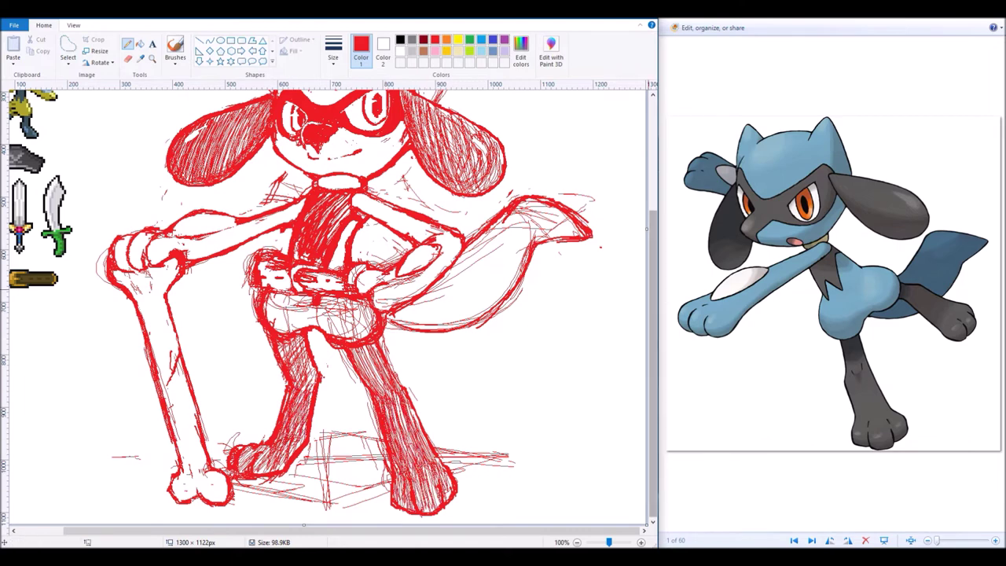
Step: Erase the rough lines in and around the tail and redraw its lower outline and tip boldly
scroll(292, 424, up, 3)
click(127, 57)
drag(550, 303, 471, 358)
drag(424, 393, 491, 409)
click(127, 44)
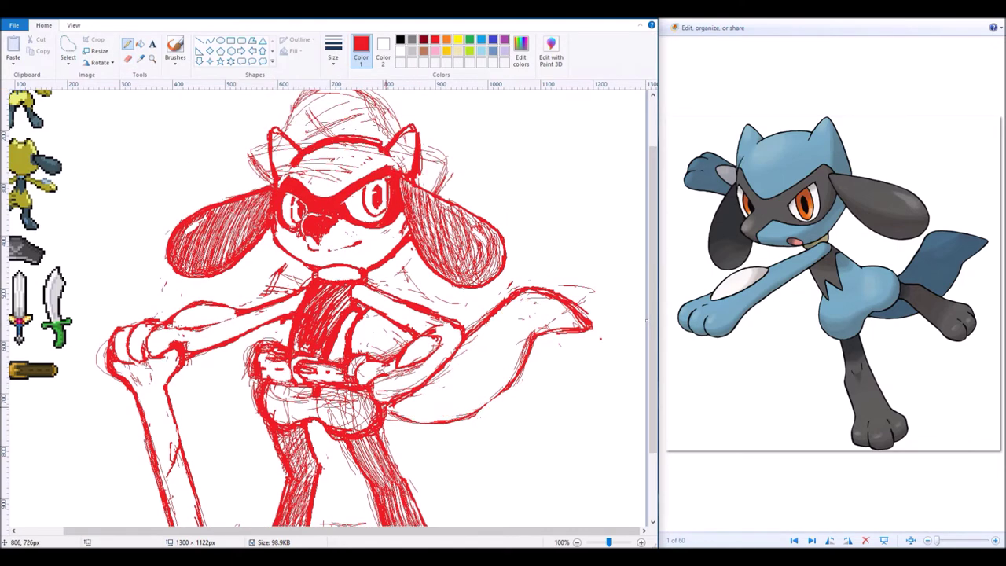
drag(387, 425, 519, 375)
drag(536, 335, 598, 325)
Step: Rework the sketch of the pirate hat's crown and brim over the head, erasing misplaced marks
scroll(550, 330, up, 2)
scroll(550, 331, left, 1)
scroll(331, 315, left, 1)
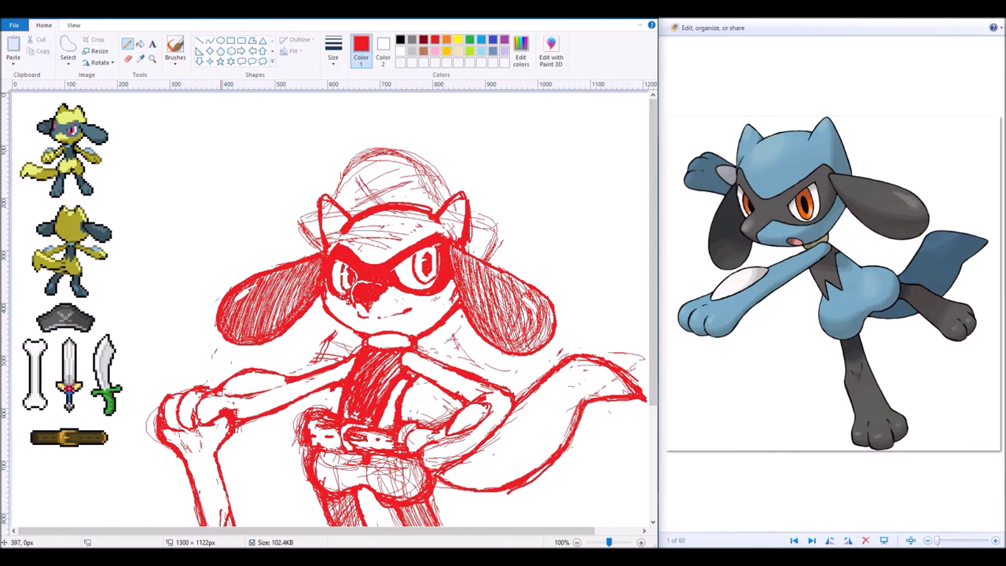
scroll(330, 314, right, 1)
scroll(331, 314, left, 1)
drag(338, 154, 405, 134)
drag(330, 130, 417, 150)
drag(318, 157, 338, 197)
click(127, 58)
mouse_move(366, 125)
mouse_down()
mouse_move(410, 133)
mouse_move(346, 126)
mouse_up()
click(127, 44)
mouse_move(289, 212)
mouse_down()
mouse_move(317, 236)
mouse_move(433, 160)
mouse_up()
drag(323, 236, 436, 251)
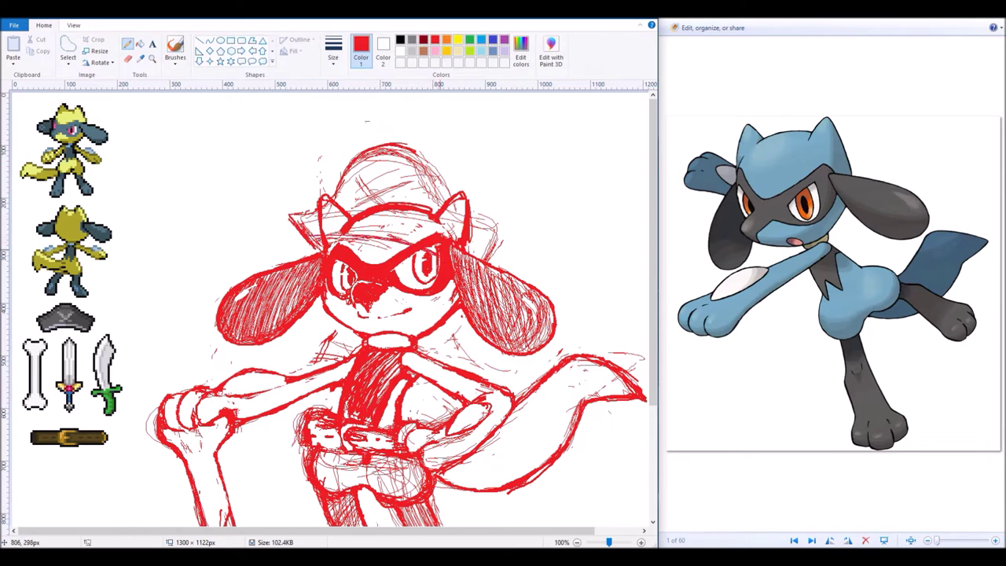
Step: Build up the hat's taller crown with bold strokes and extend its brim into upturned points on both sides
drag(430, 180, 334, 187)
drag(401, 136, 275, 228)
drag(346, 157, 397, 134)
drag(444, 201, 402, 138)
drag(398, 132, 342, 168)
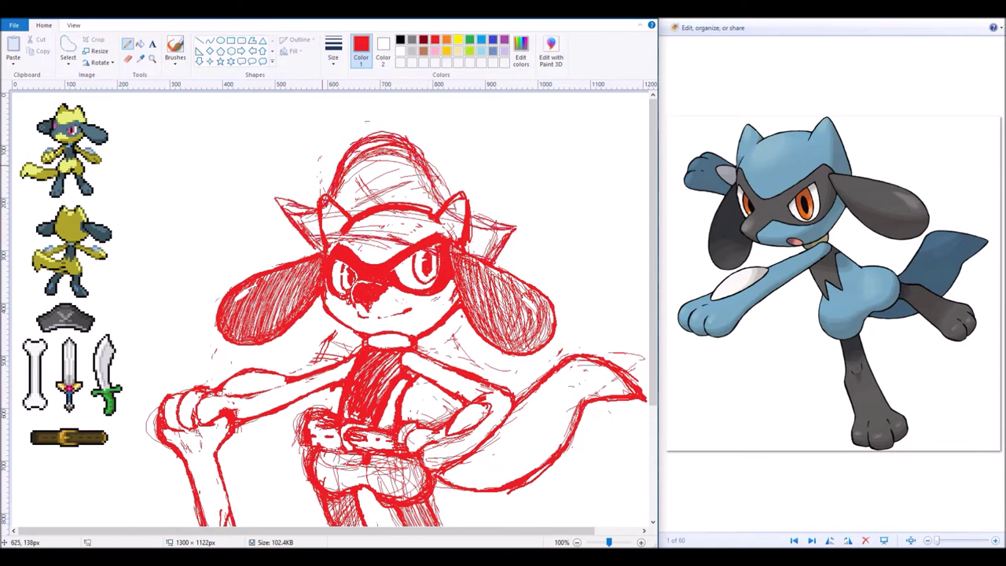
drag(492, 234, 523, 217)
drag(292, 236, 315, 203)
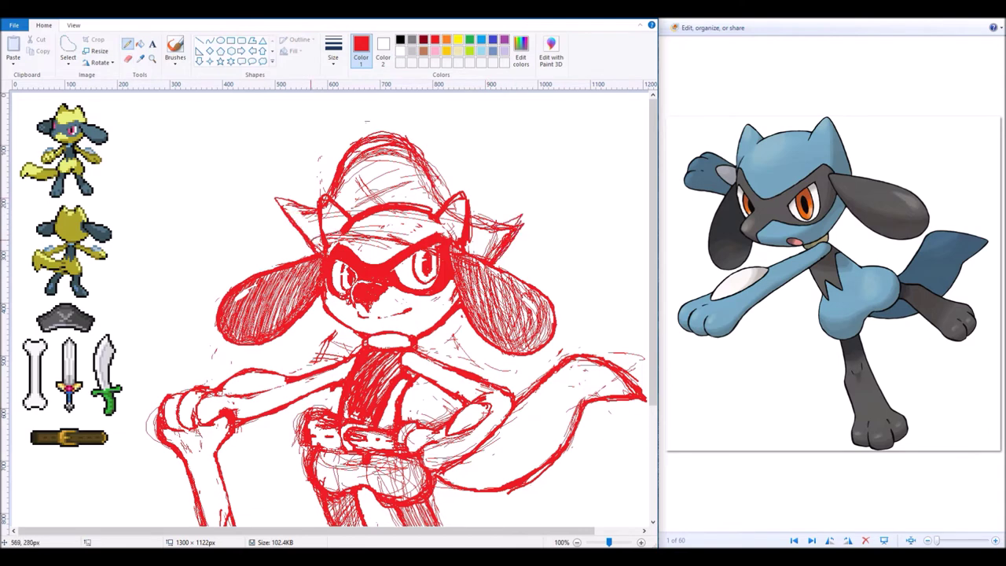
Step: Erase the head and sketch lines inside the hat, then reinforce the brim's lower edge and hatch the forehead beneath it
key(e)
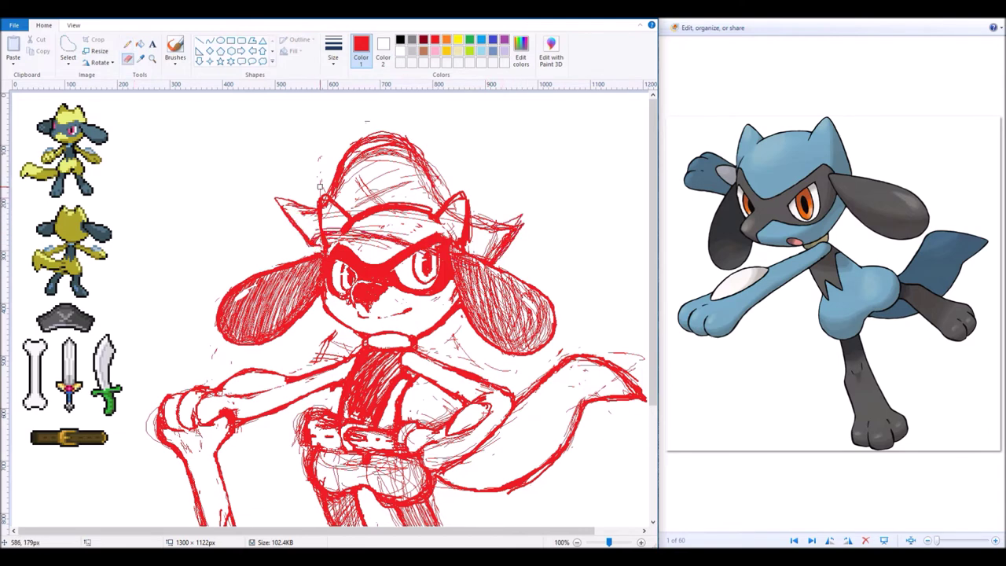
mouse_move(320, 186)
mouse_down()
mouse_move(322, 199)
mouse_move(346, 174)
mouse_move(417, 167)
mouse_move(443, 235)
mouse_move(346, 227)
mouse_move(303, 211)
mouse_move(464, 240)
mouse_move(470, 252)
mouse_up()
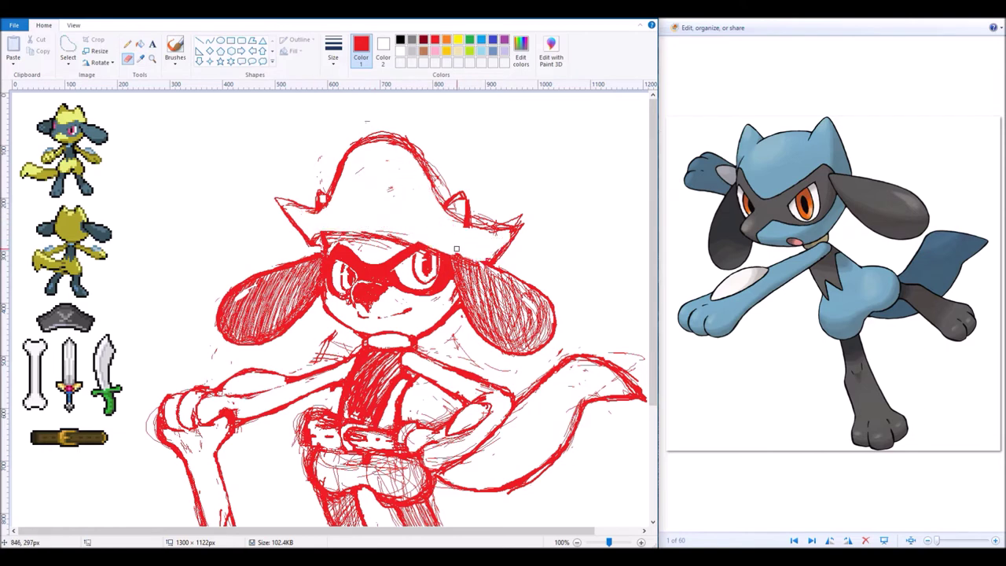
key(p)
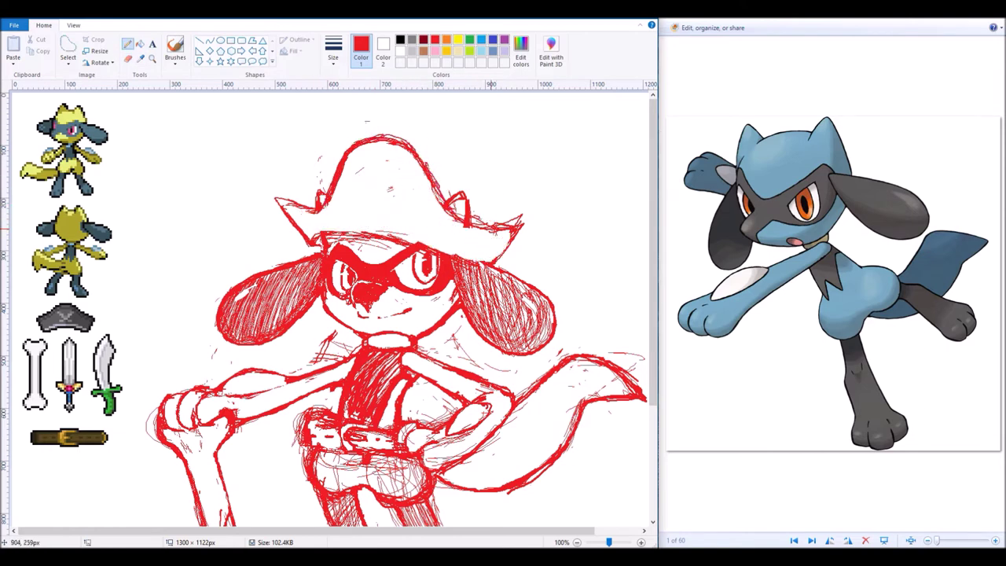
drag(349, 247, 428, 253)
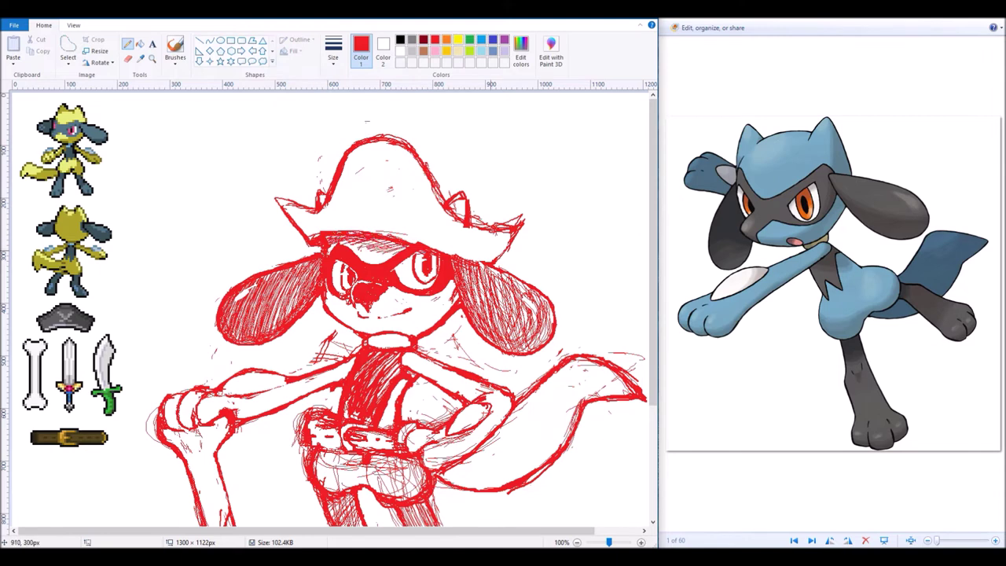
Step: Redraw the pointed ear poking out behind the hat's right-hand side and draw crossed swords on the crown
key(p)
drag(471, 193, 464, 231)
key(e)
key(e)
key(p)
key(p)
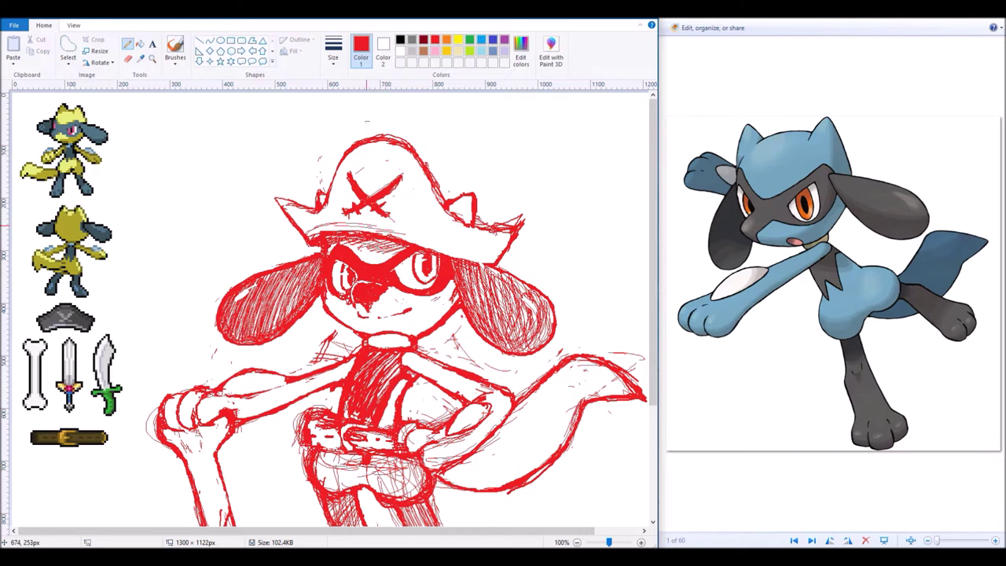
Step: Add the inner band line along the hat's brim and erase the stray sketch lines beside the neck
key(e)
key(p)
scroll(367, 120, down, 2)
key(e)
key(p)
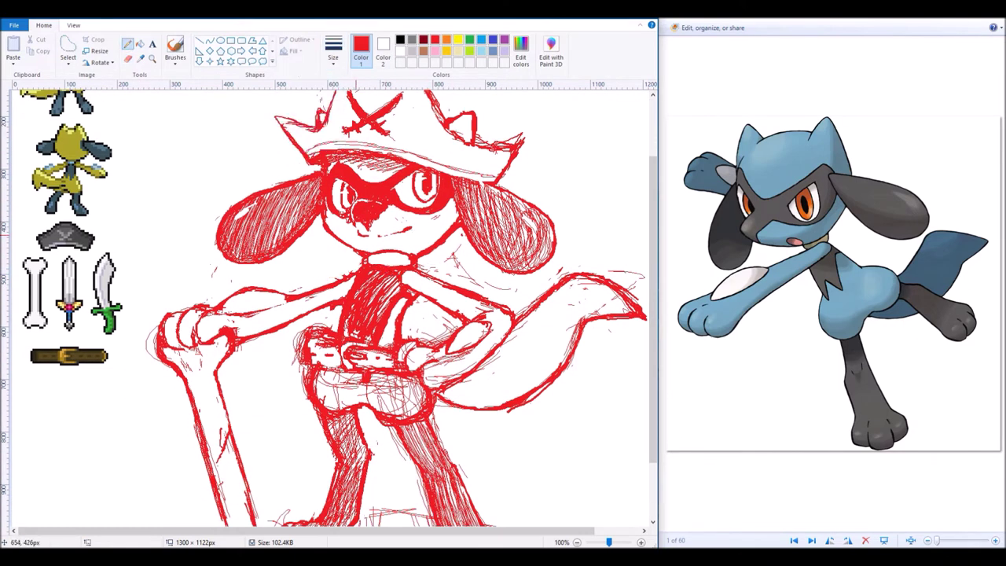
key(e)
key(p)
key(e)
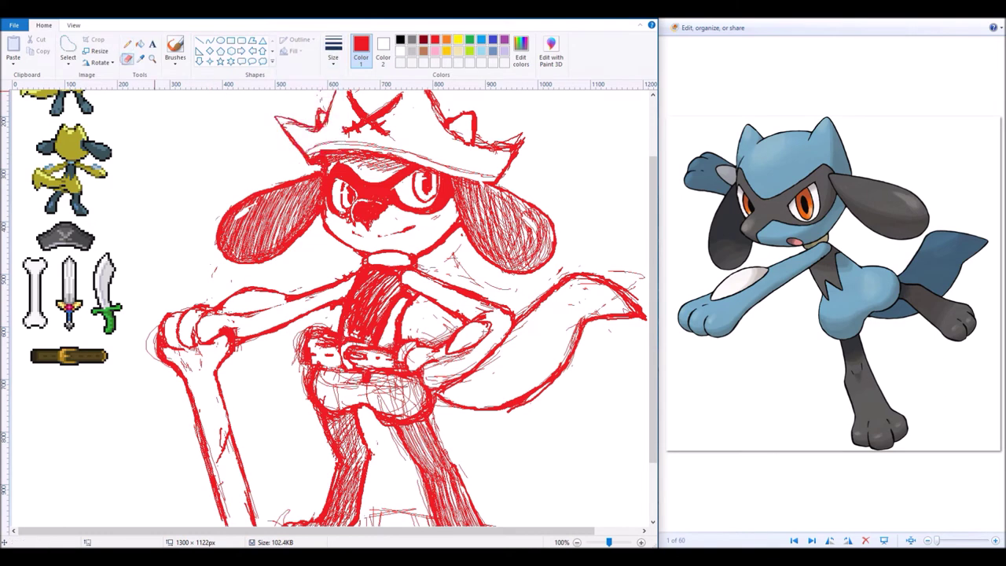
Step: Erase the hatching inside the hips and tidy the lines around the belt
drag(320, 385, 400, 397)
scroll(399, 385, down, 2)
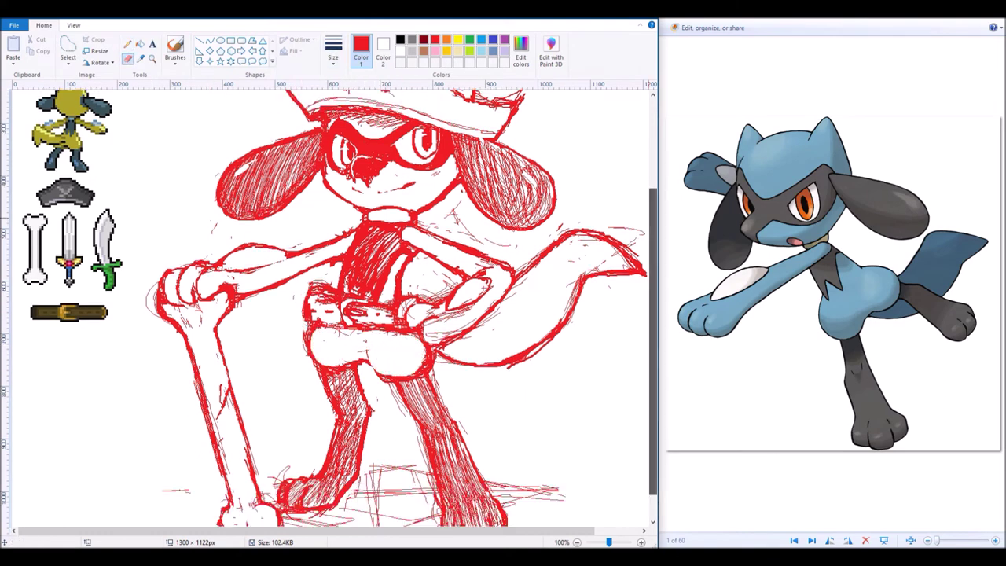
click(127, 44)
scroll(497, 509, up, 3)
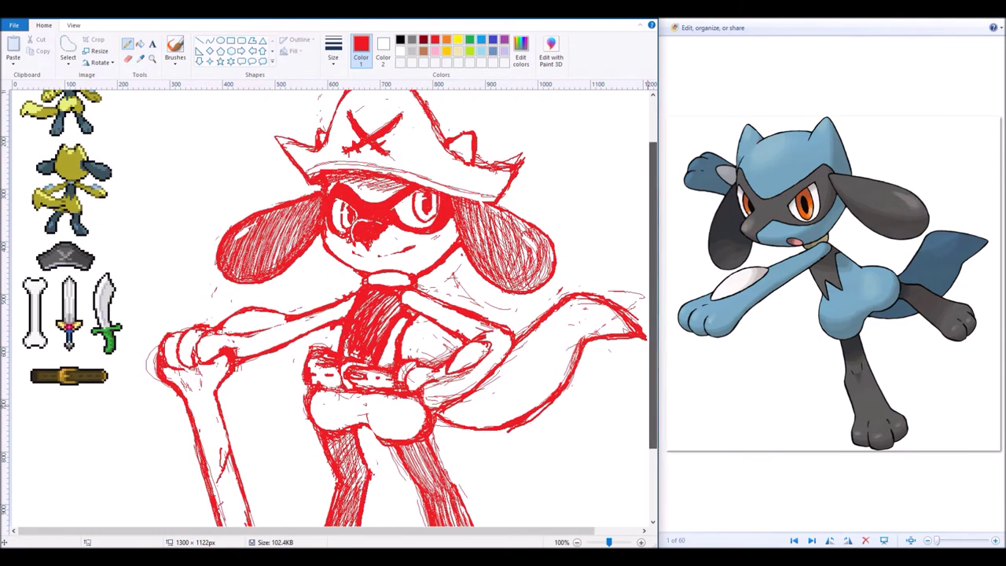
scroll(329, 307, down, 1)
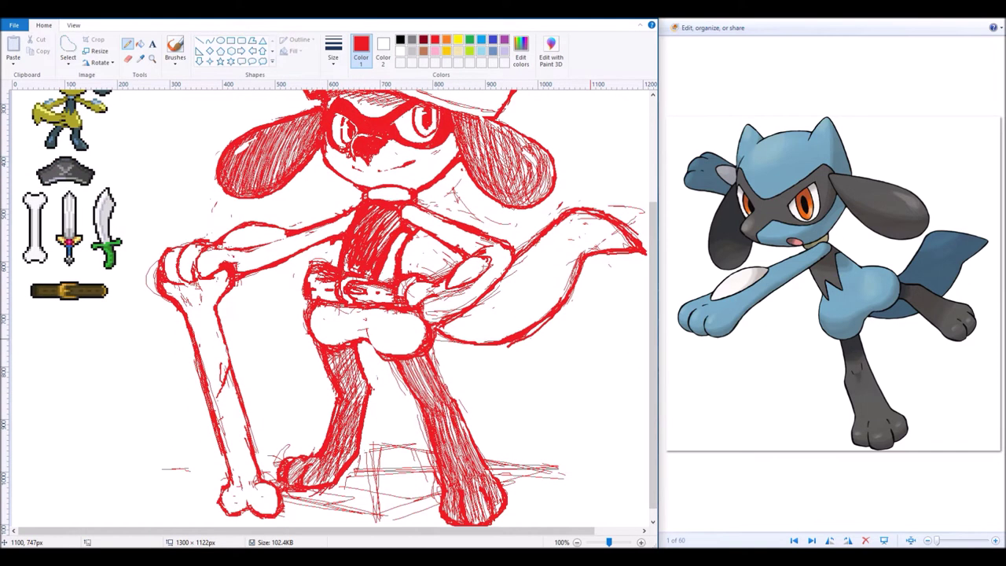
Step: Erase the leftover red sketch marks around the black line art and fill the background with medium grey
scroll(328, 307, down, 1)
drag(122, 110, 230, 181)
mouse_move(286, 223)
mouse_down()
mouse_move(88, 261)
mouse_move(264, 226)
mouse_move(291, 224)
mouse_move(298, 246)
mouse_move(210, 262)
mouse_move(102, 318)
mouse_move(177, 354)
mouse_move(247, 323)
mouse_move(105, 381)
mouse_up()
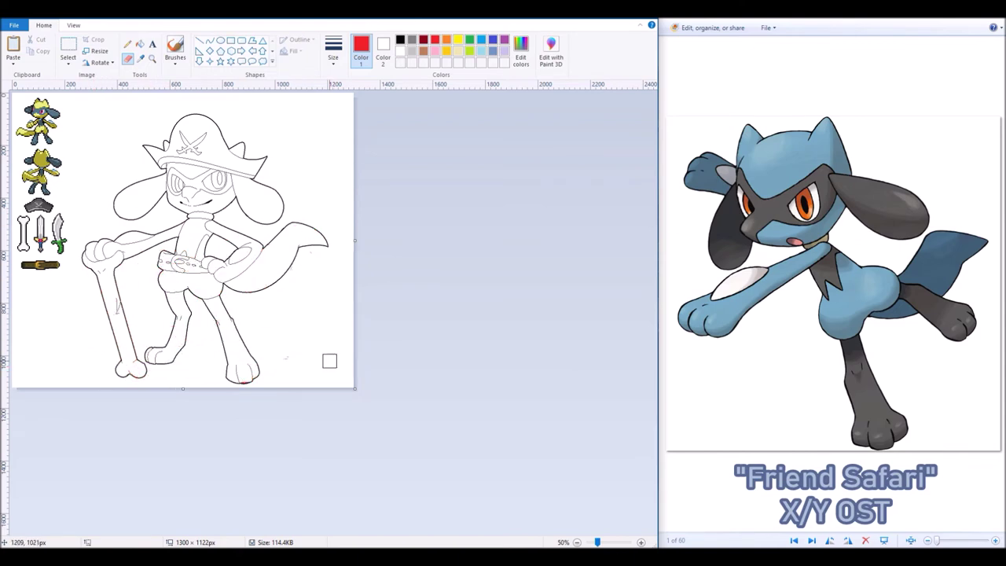
click(221, 251)
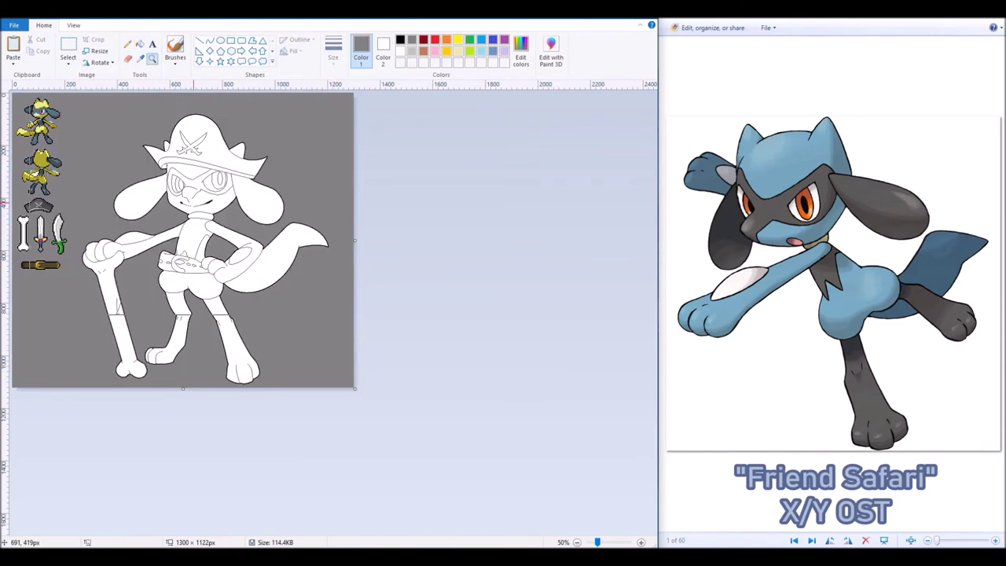
Step: Draw three light-grey arrows fanning out from the background's upper-left area to mark the light direction
click(235, 104)
scroll(338, 236, up, 1)
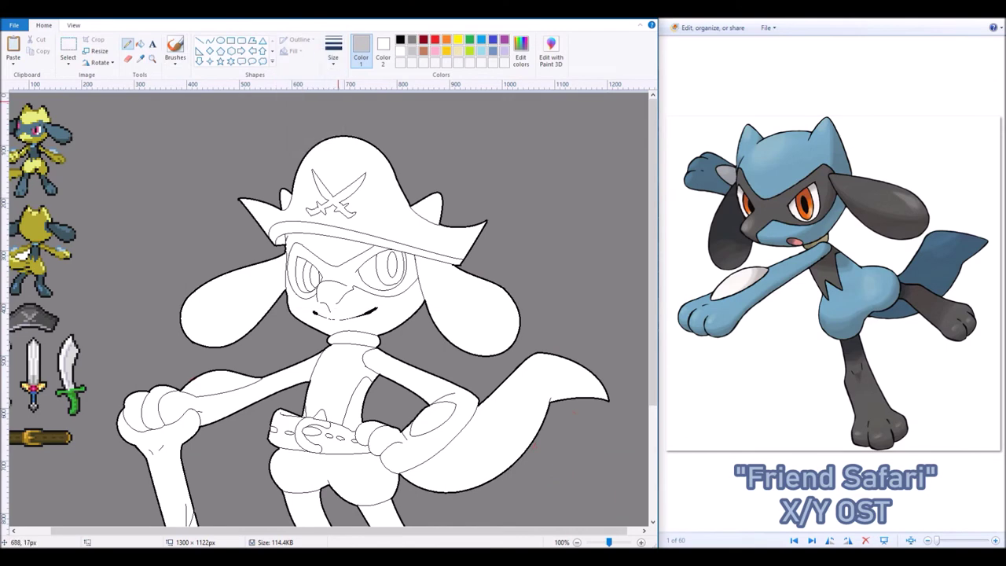
scroll(328, 307, left, 2)
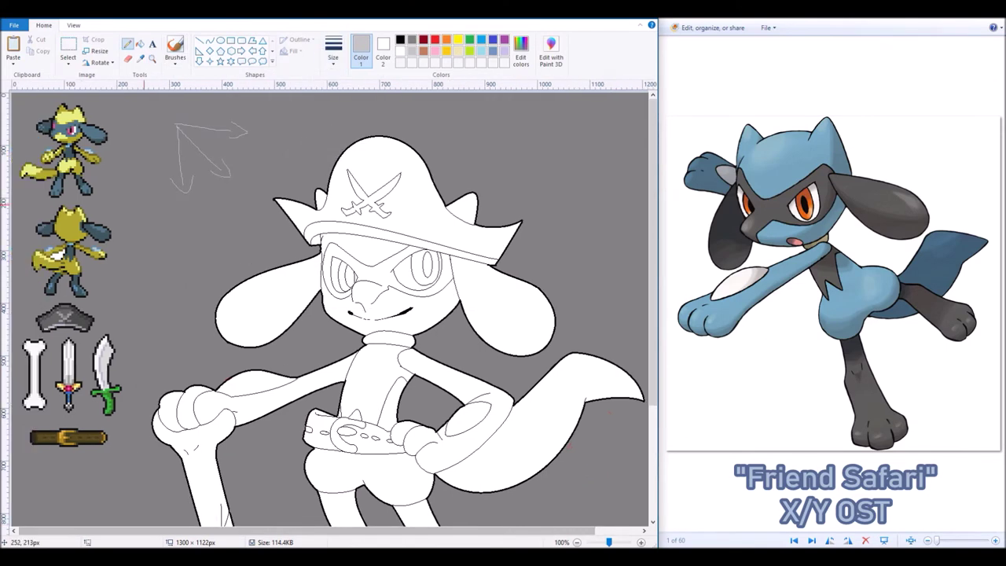
Step: Sample the greys from the hat sprite and fill the pirate hat dark grey and its brim's underside lighter grey
click(140, 58)
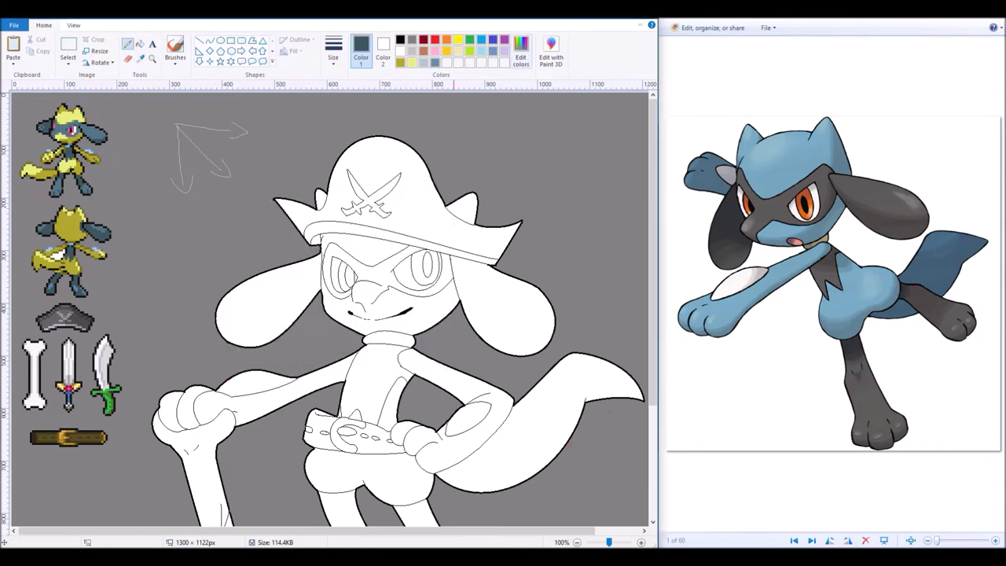
click(87, 324)
click(140, 44)
click(377, 157)
click(140, 58)
click(64, 317)
click(409, 247)
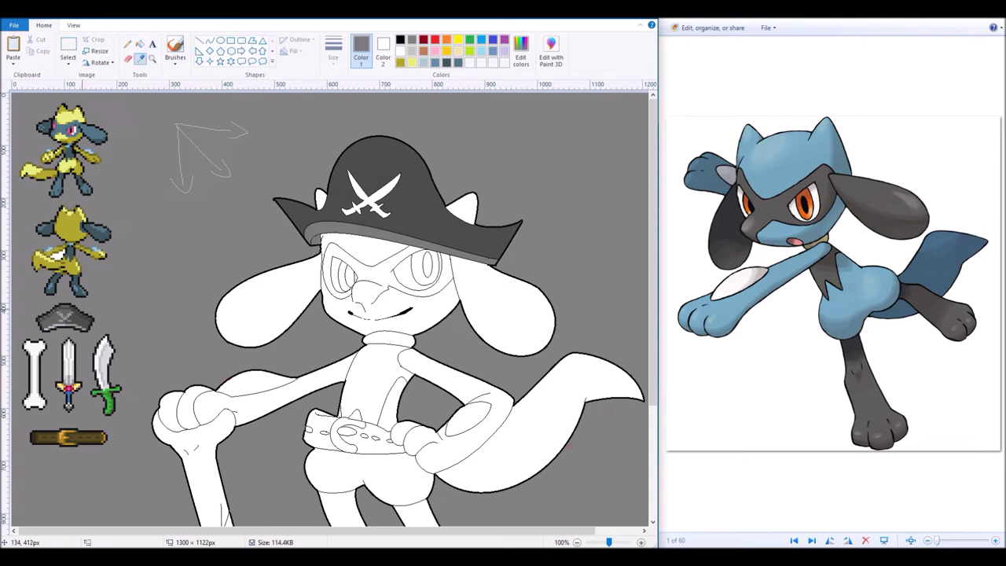
Step: Fill the hat's crossed swords with grey and the bone cane with the light grey sampled from the bone sprite
click(340, 177)
click(375, 194)
click(40, 361)
click(200, 472)
drag(653, 251, 653, 289)
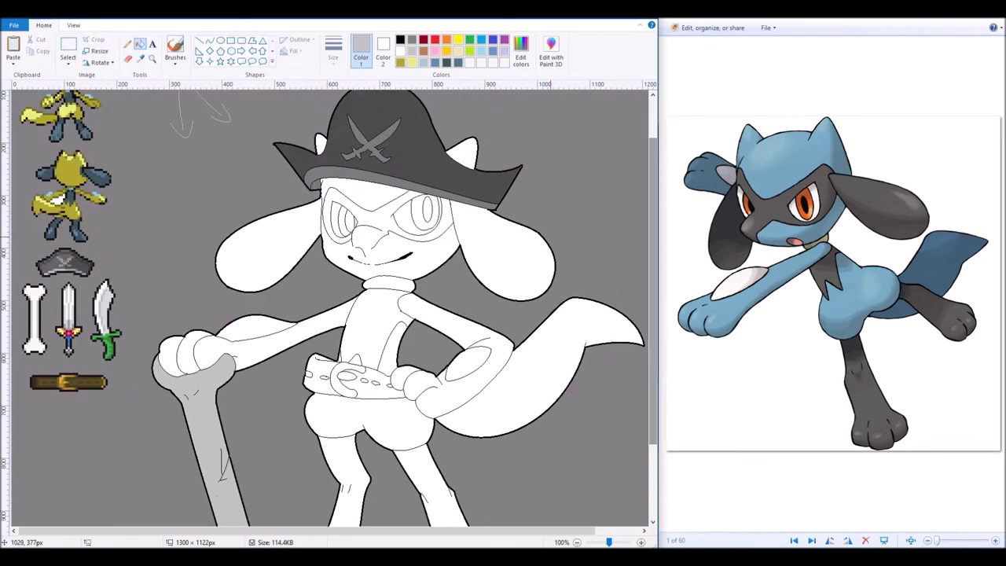
Step: Fill the collar and both forearm patches with the blue sampled from the sprite
click(78, 189)
click(389, 284)
click(257, 329)
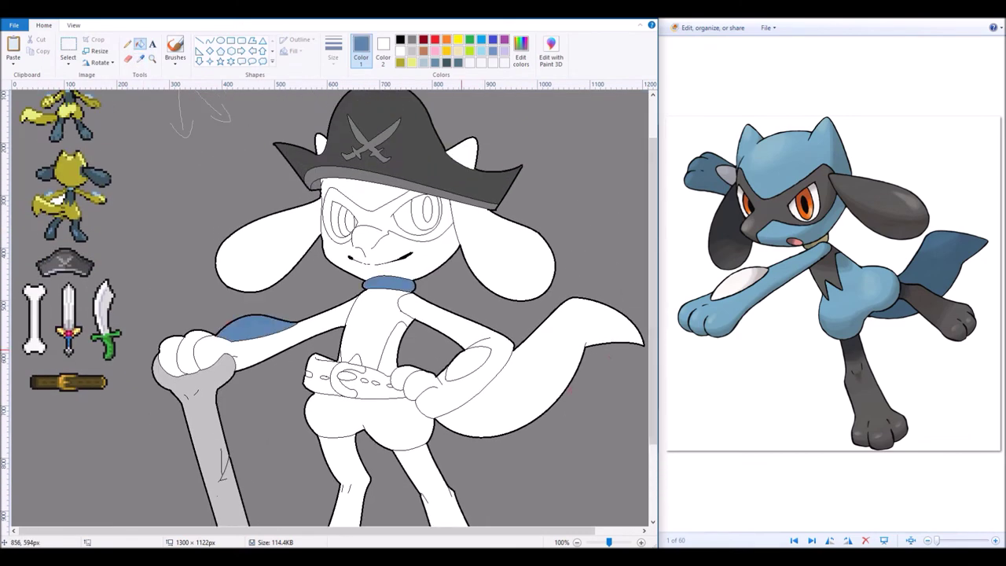
click(127, 58)
click(435, 39)
click(140, 58)
click(389, 284)
click(140, 44)
click(467, 363)
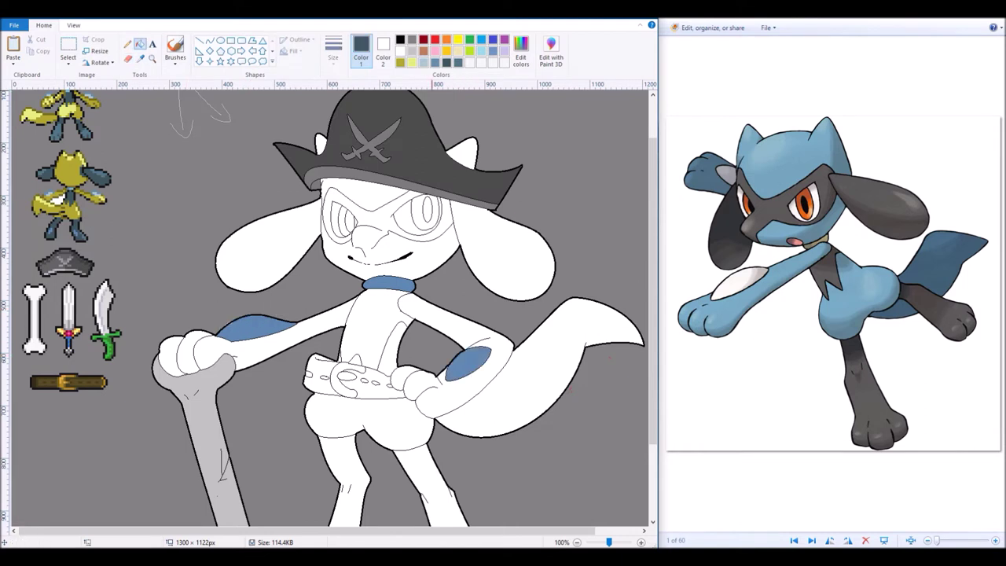
Step: Fill the drooping ears with dark teal, and the pointed ears and face with olive yellow
click(260, 236)
click(503, 236)
click(400, 62)
click(320, 144)
click(464, 154)
click(338, 244)
scroll(329, 308, down, 2)
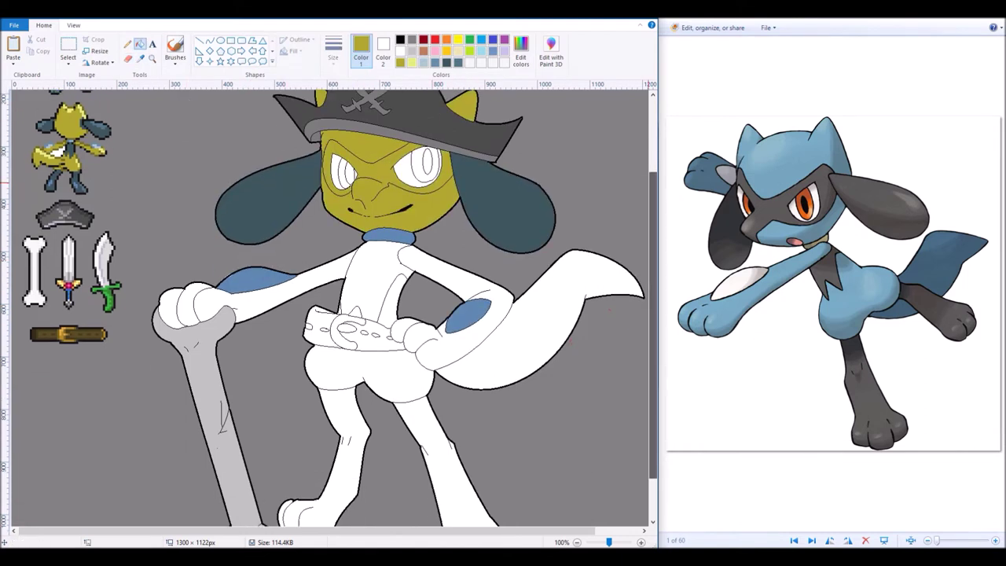
Step: Fill the tail, hips, sides of the torso, arms and hands with olive yellow
scroll(330, 306, down, 1)
click(542, 314)
click(370, 350)
click(393, 271)
click(322, 250)
click(429, 253)
click(193, 280)
click(403, 305)
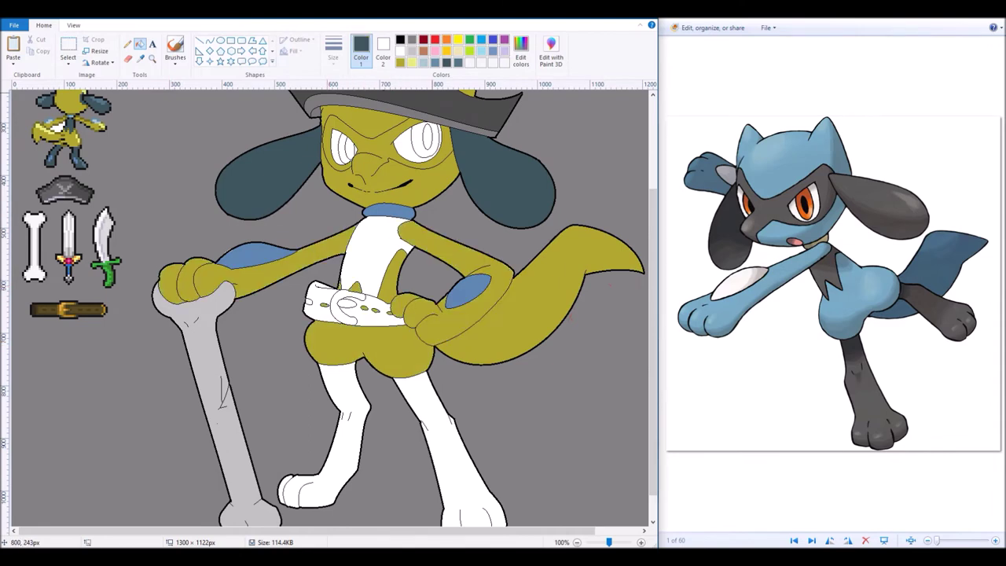
Step: Fill both legs and feet with dark teal
click(338, 425)
click(464, 440)
scroll(463, 393, up, 3)
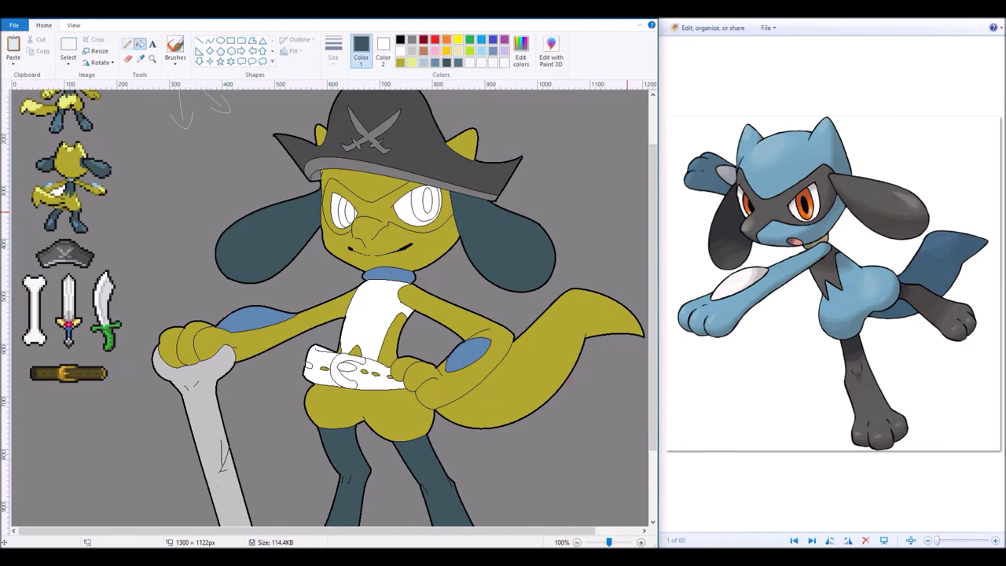
Step: Fill the eye mask, the nose and the front of the torso with dark teal
click(127, 44)
click(199, 40)
click(334, 51)
click(310, 110)
click(300, 39)
click(299, 60)
click(139, 43)
click(413, 187)
click(385, 295)
Step: Fill the belt dark brown, its holes a lighter brown and the buckle gold, sampling the colours from the belt sprite
click(140, 58)
click(69, 373)
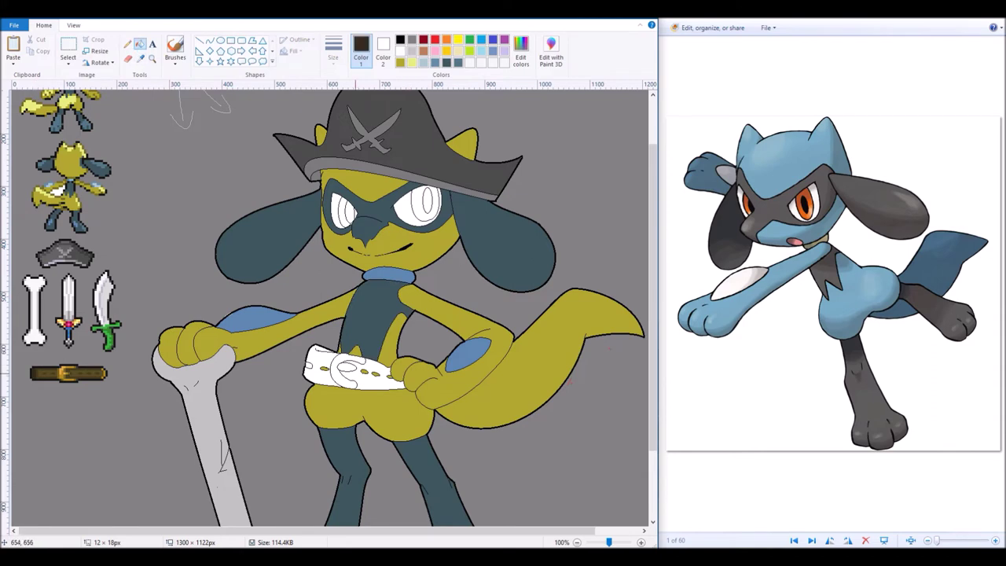
click(309, 371)
click(50, 368)
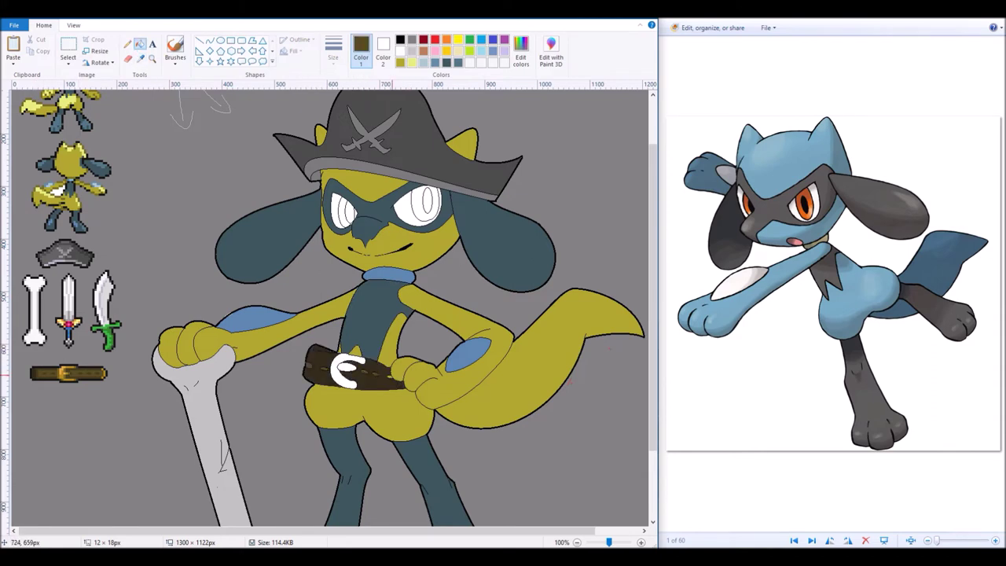
click(63, 372)
click(358, 370)
scroll(347, 357, up, 2)
Step: Fill both irises with the magenta and both pupils with the black sampled from the sprite's eye
click(139, 58)
click(65, 123)
click(346, 275)
click(424, 267)
click(78, 132)
click(350, 275)
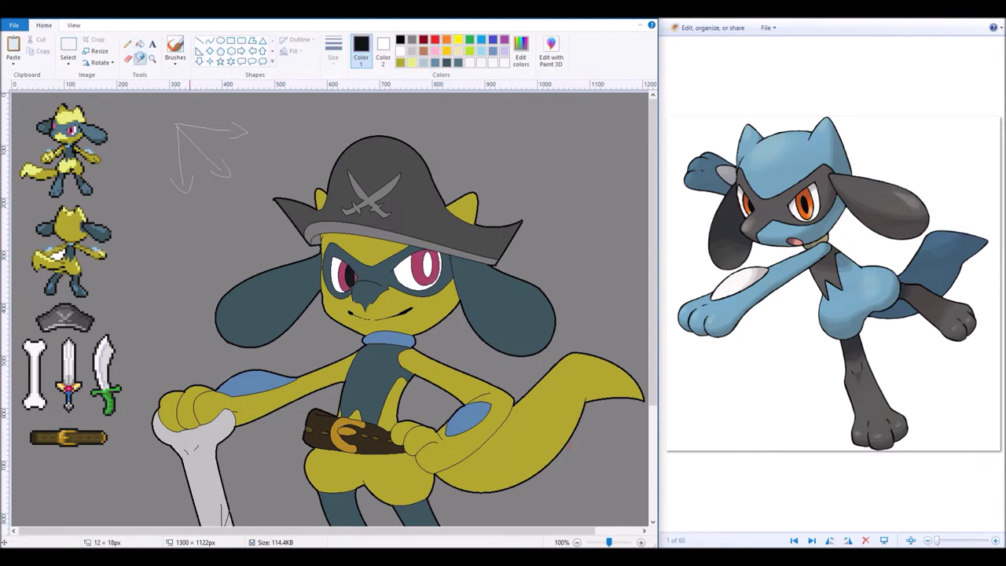
click(140, 58)
click(78, 132)
click(427, 265)
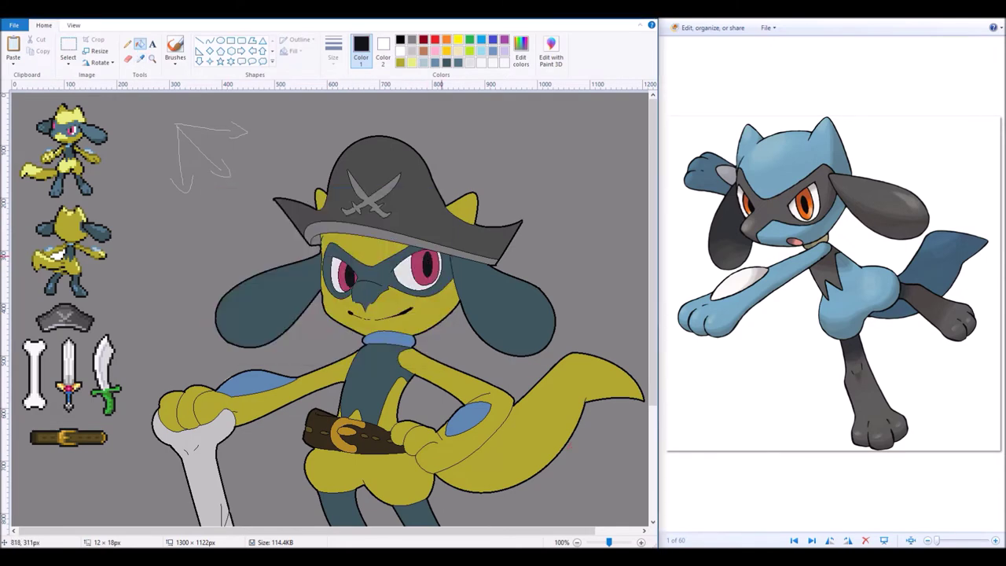
Step: Use the colour-replacing eraser to turn leftover red specks background grey and leftover white specks in the outlines black
click(127, 58)
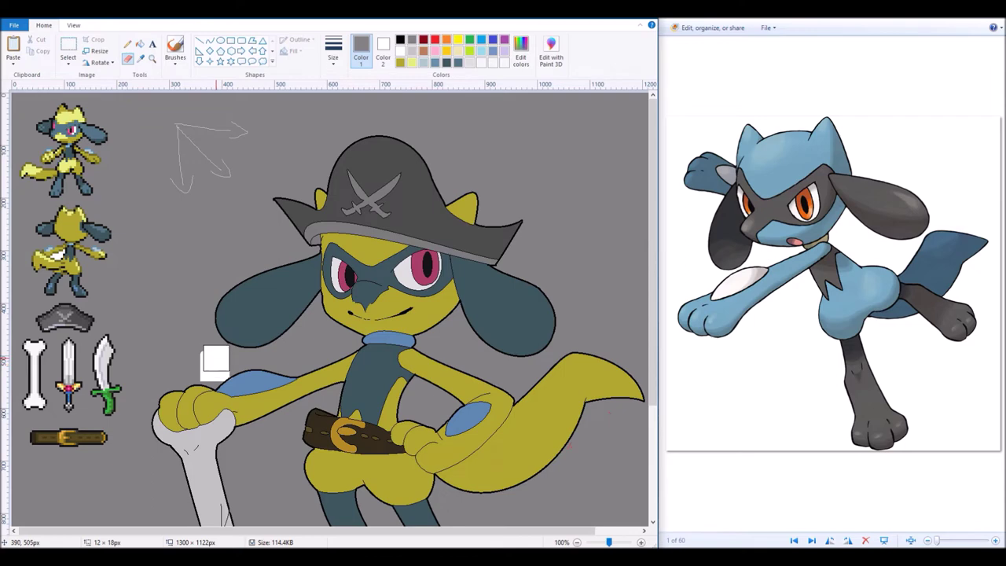
click(383, 48)
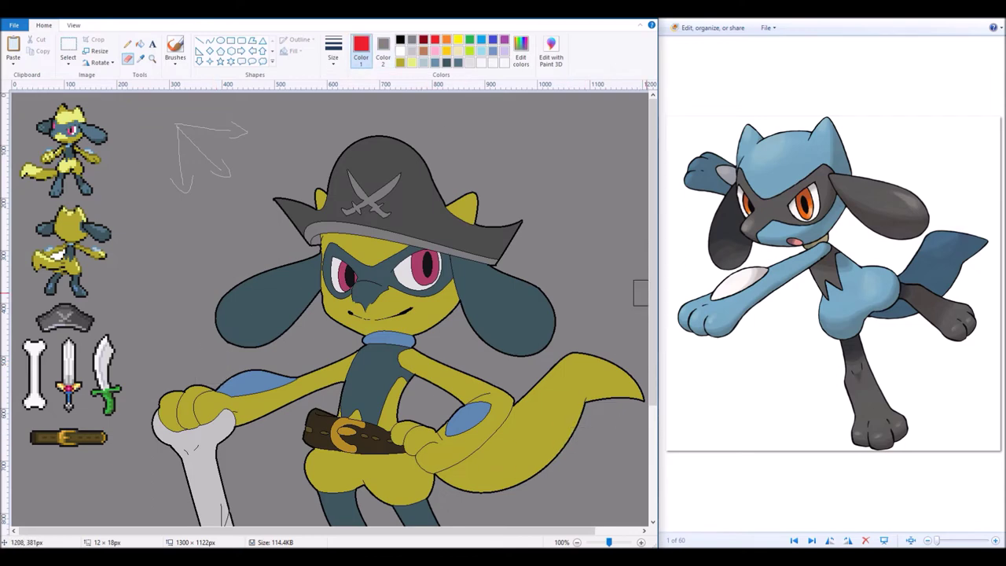
scroll(552, 462, down, 4)
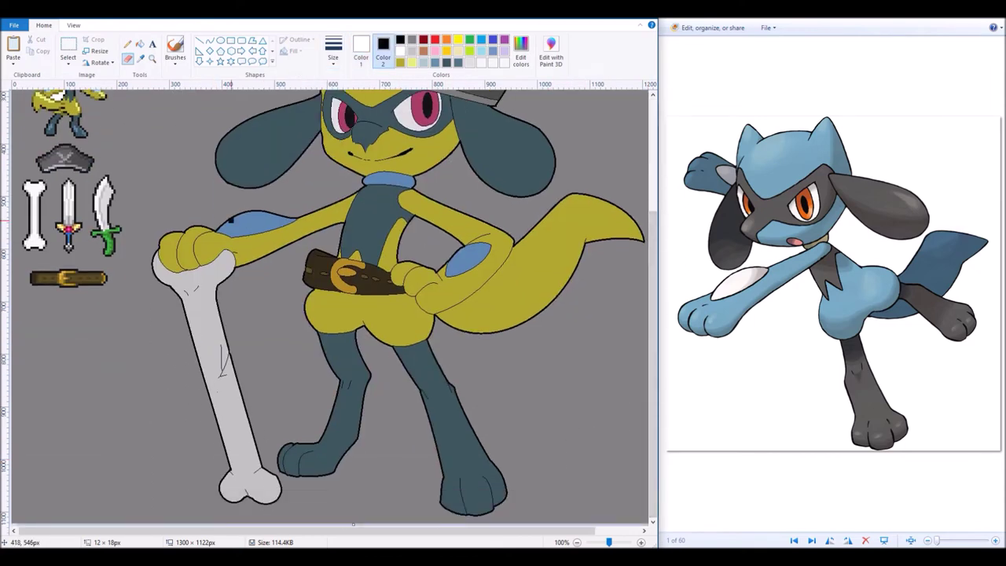
scroll(286, 450, up, 3)
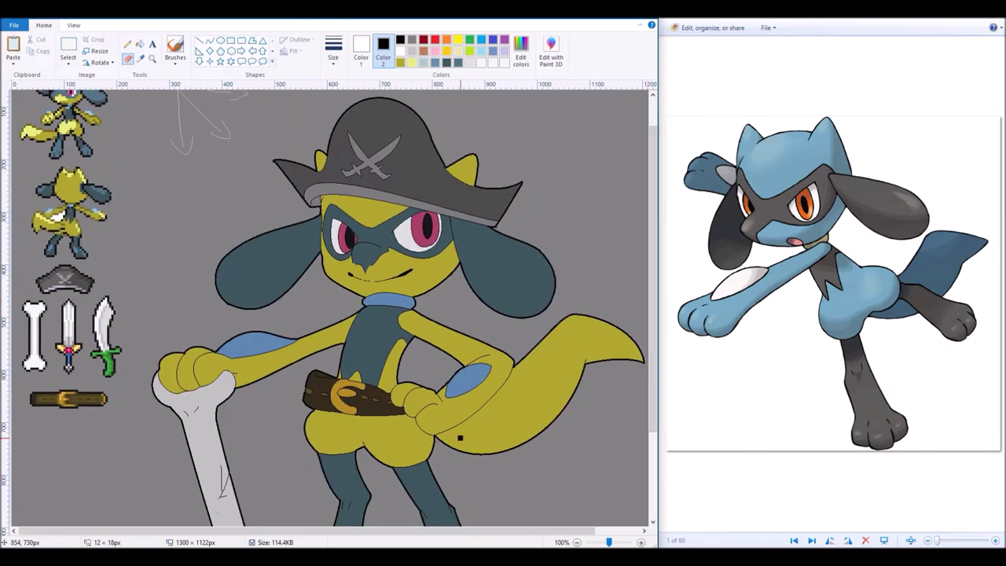
scroll(460, 438, up, 1)
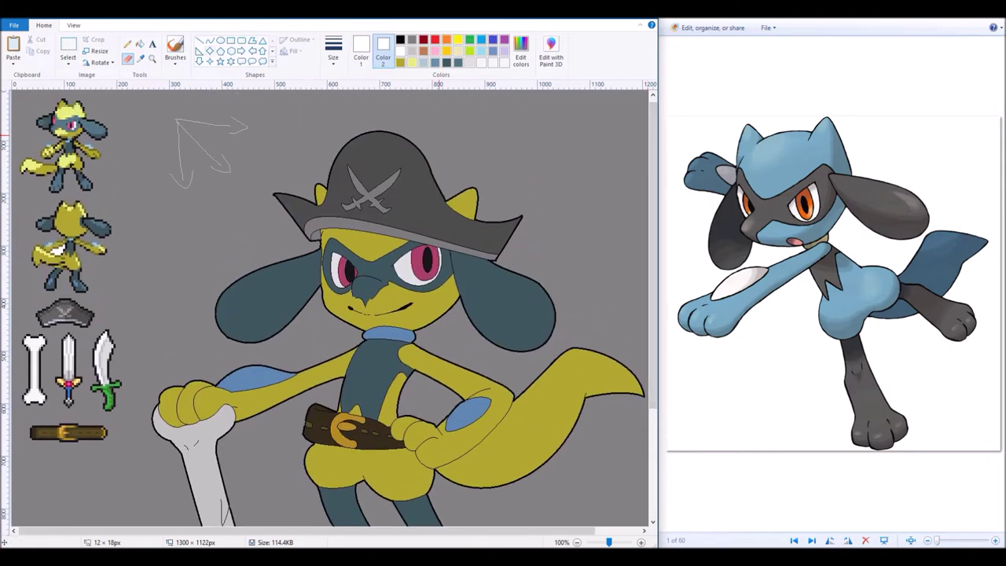
Step: Draw light yellow highlight boundaries on both pointed ears with the Curve tool and fill their lit parts light yellow
click(153, 58)
click(346, 224)
click(209, 40)
click(333, 51)
click(308, 119)
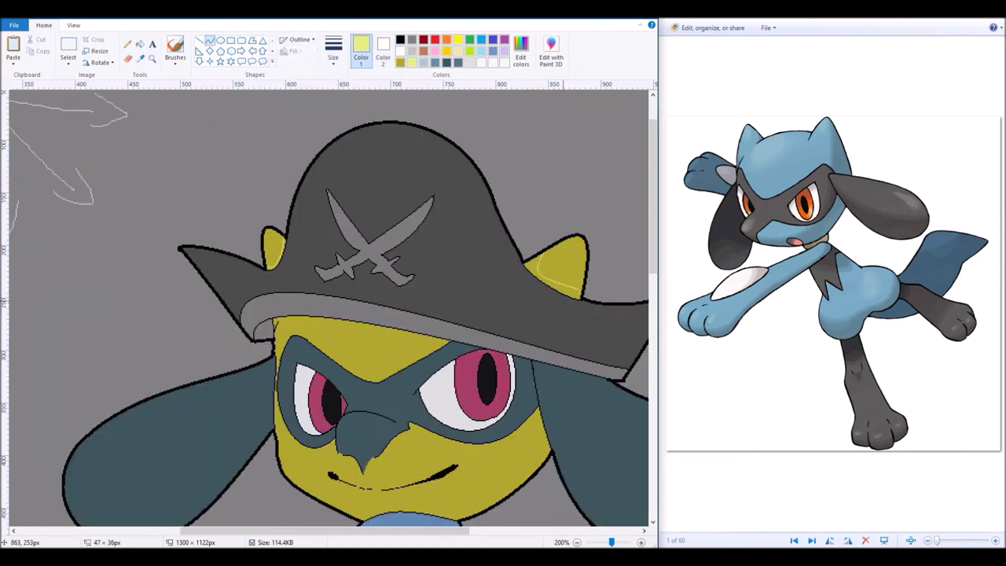
Step: Draw light yellow curves under the hat brim, along the jaw and beside the nose, then fill the face's lit area
scroll(567, 302, down, 3)
drag(274, 214, 446, 209)
drag(358, 211, 332, 179)
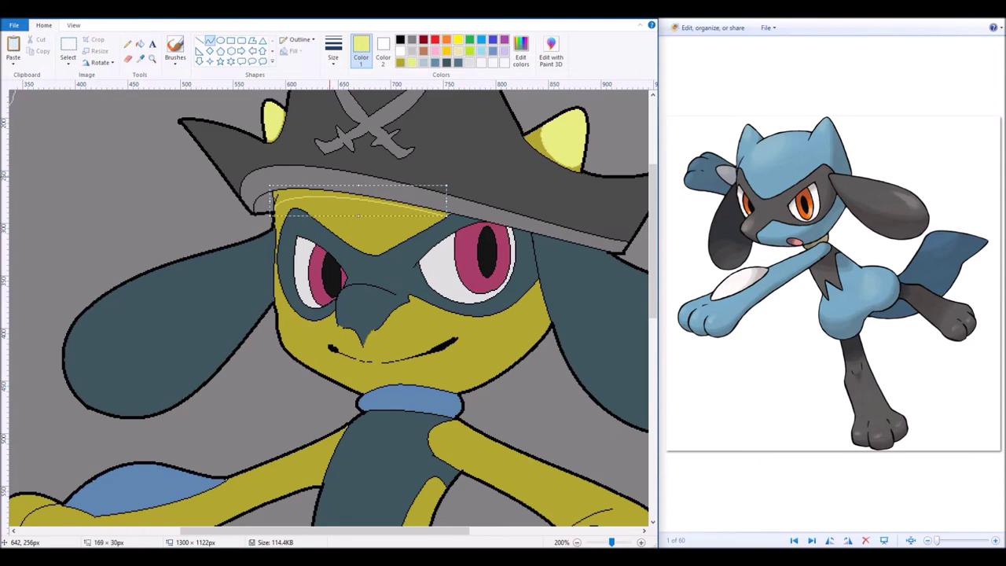
drag(466, 385, 522, 305)
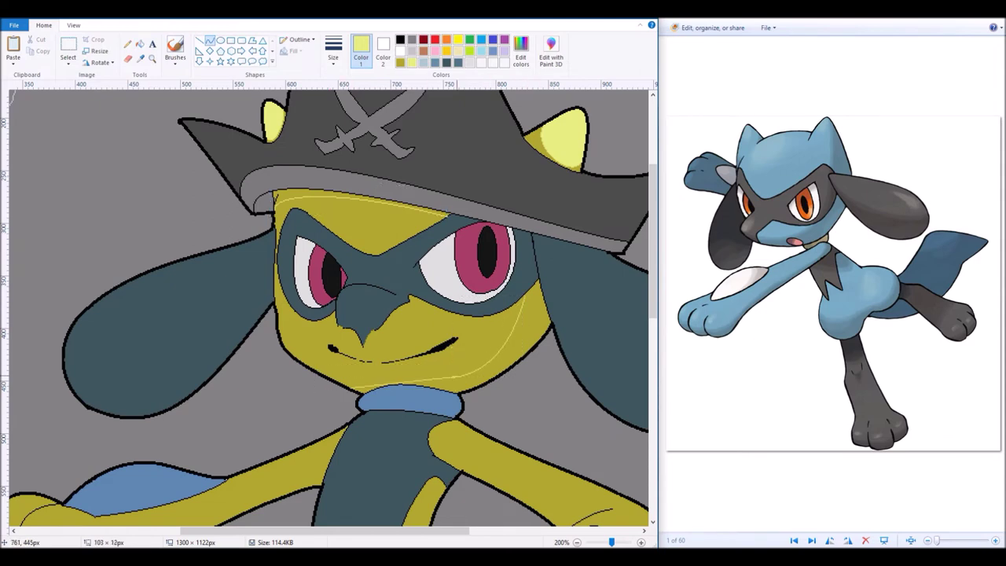
drag(344, 331, 331, 323)
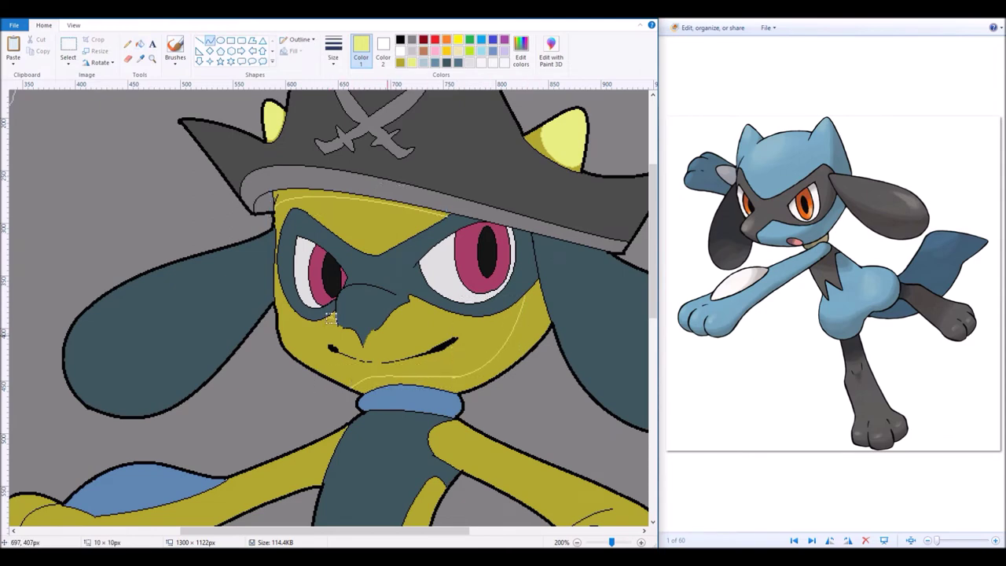
click(128, 43)
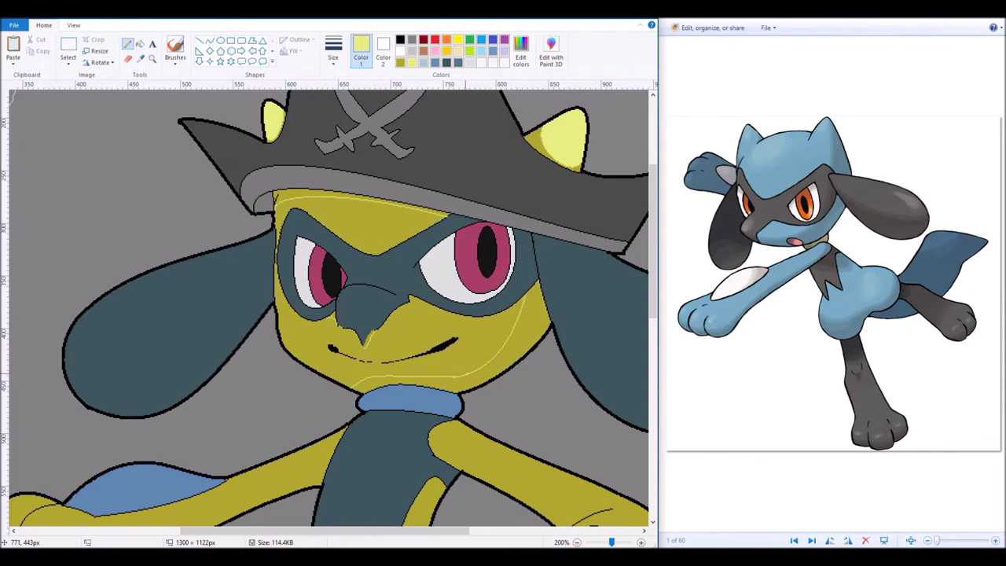
click(139, 43)
click(310, 334)
Step: Draw light yellow shading curves along the hand and arm resting on the bone cane, then fill their lit areas
scroll(596, 314, down, 5)
click(127, 43)
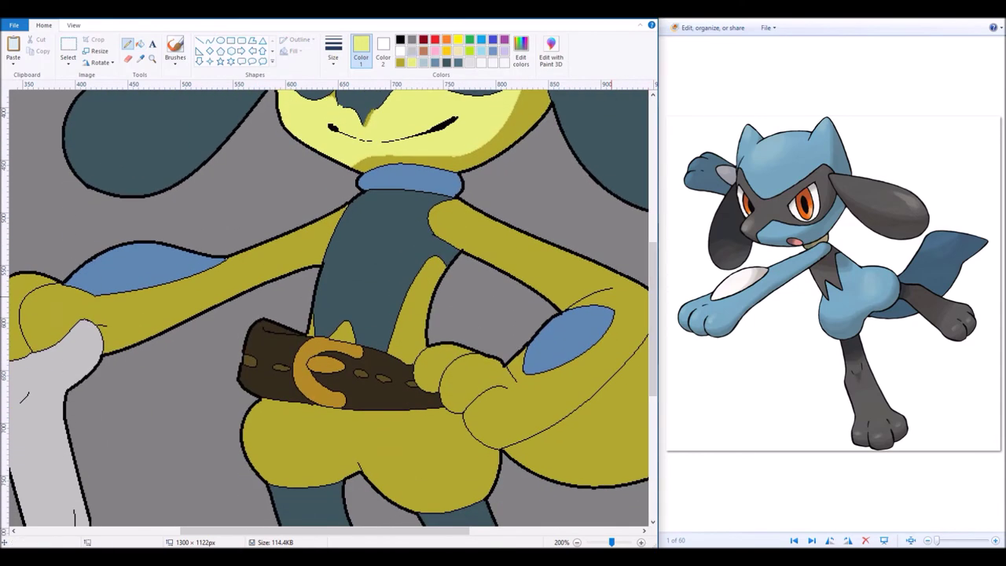
click(411, 63)
drag(325, 531, 254, 532)
click(210, 39)
mouse_move(105, 317)
mouse_down()
mouse_move(143, 333)
mouse_move(126, 338)
mouse_up()
drag(248, 296, 388, 262)
drag(314, 280, 360, 285)
scroll(303, 402, right, 3)
right_click(265, 269)
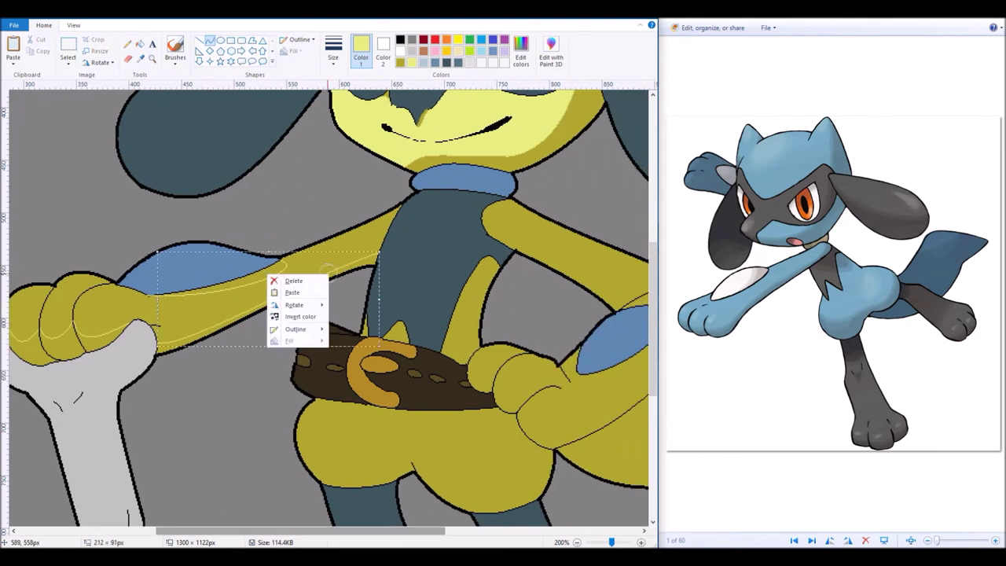
key(Escape)
scroll(292, 281, left, 2)
click(160, 286)
Step: Draw light yellow shading curves along the bent arm's outer forearm, below its blue patch and along the upper arm
scroll(314, 226, right, 5)
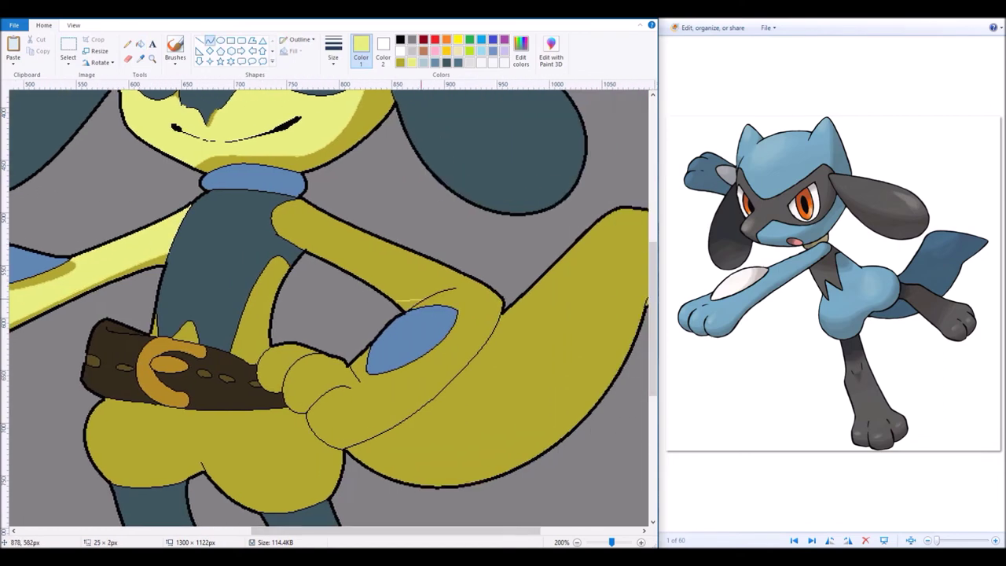
drag(346, 431, 343, 374)
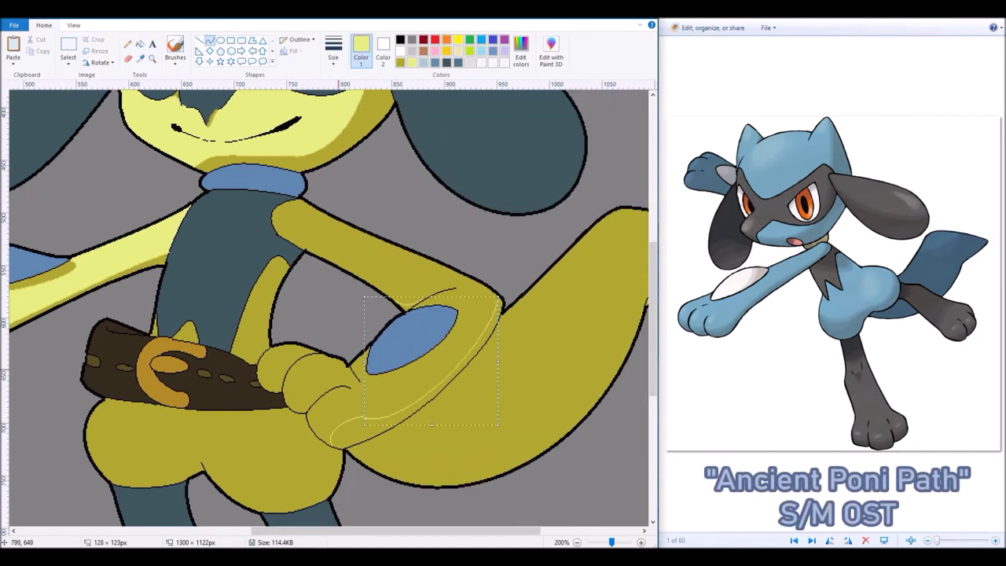
drag(460, 313, 388, 393)
drag(302, 200, 497, 295)
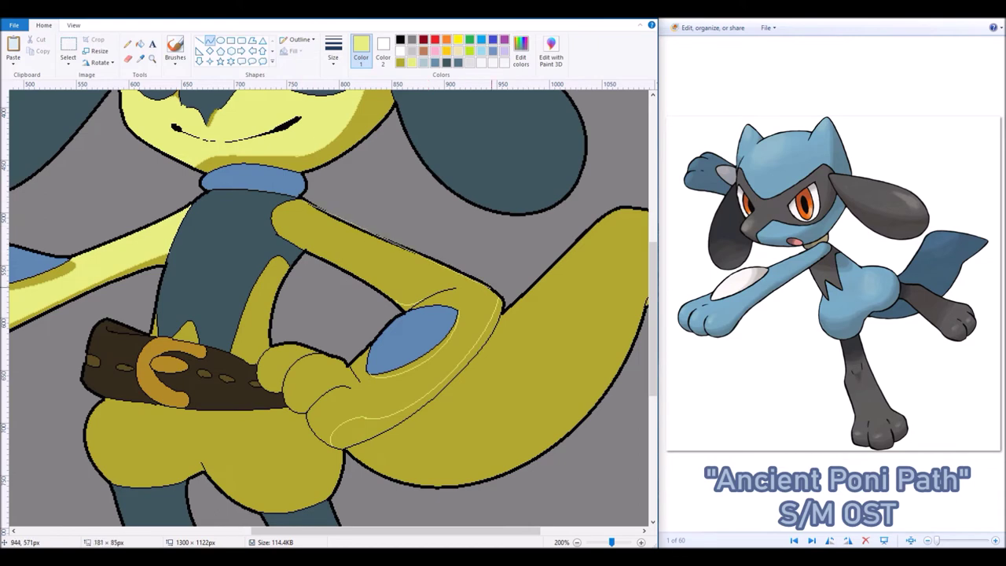
right_click(421, 275)
Step: Add light yellow shading curves to the hand on the hip and fill the lit areas of the bent arm and fingers
click(139, 43)
click(429, 279)
key(ctrl+z)
click(209, 41)
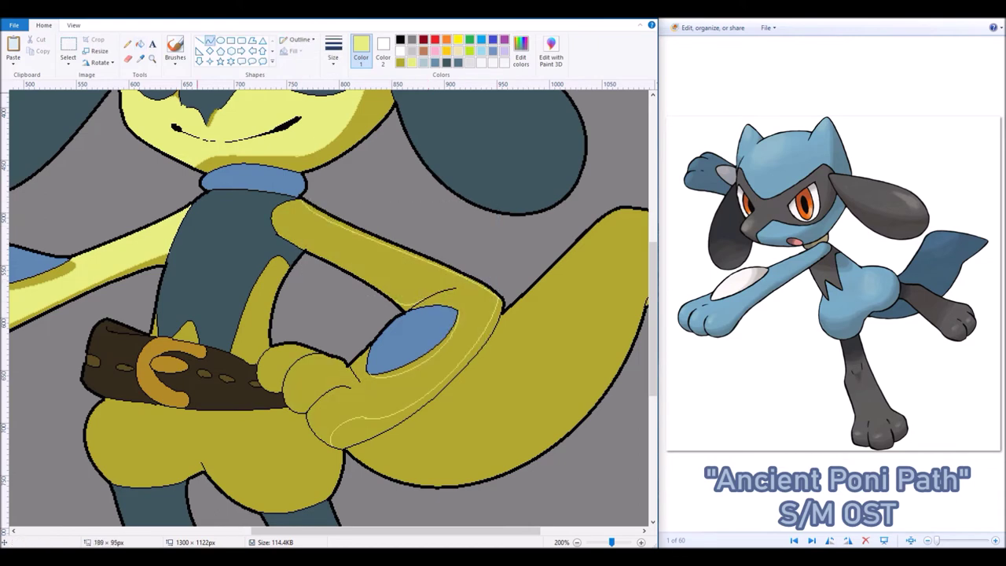
click(140, 44)
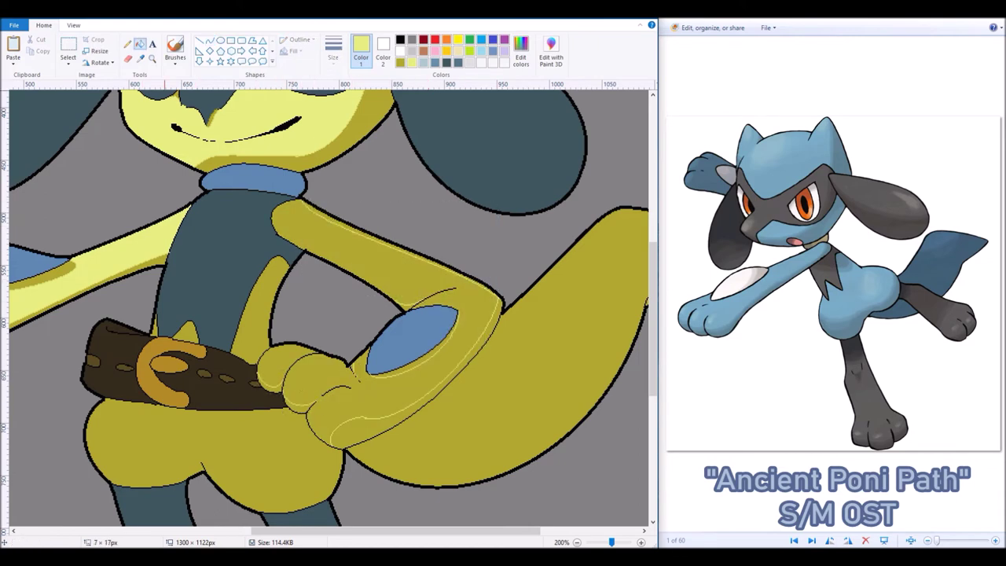
click(409, 260)
click(286, 365)
Step: Draw light yellow shading curves on the torso's side patches and around the hips, then fill their lit areas
drag(396, 530, 353, 530)
click(209, 41)
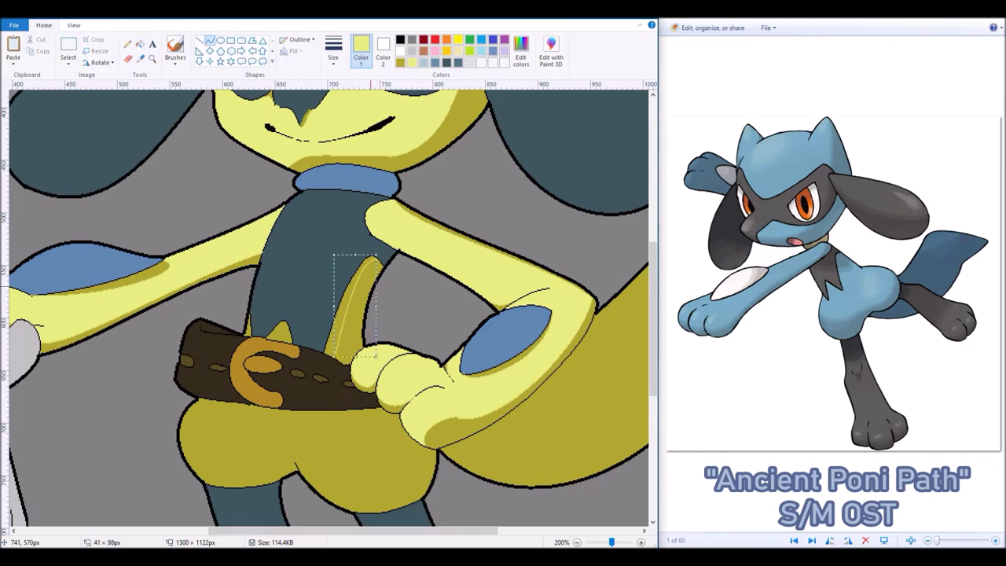
scroll(203, 307, down, 3)
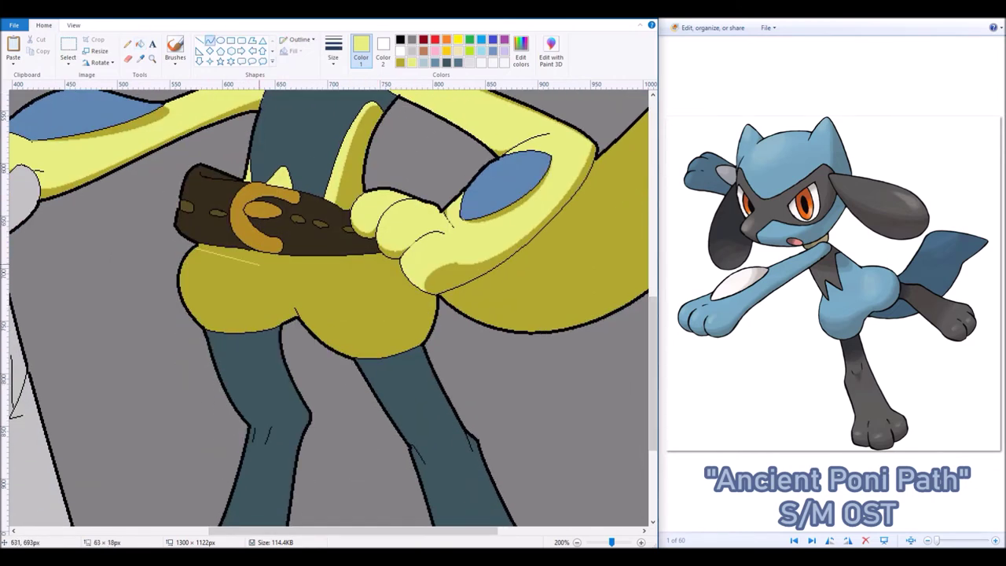
drag(265, 266, 384, 254)
drag(322, 261, 338, 267)
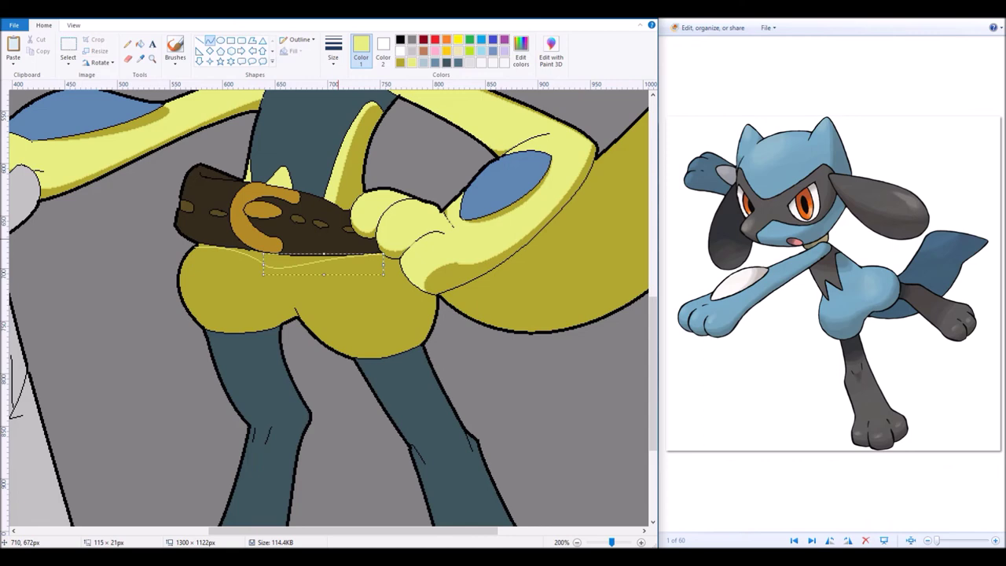
drag(437, 360, 438, 350)
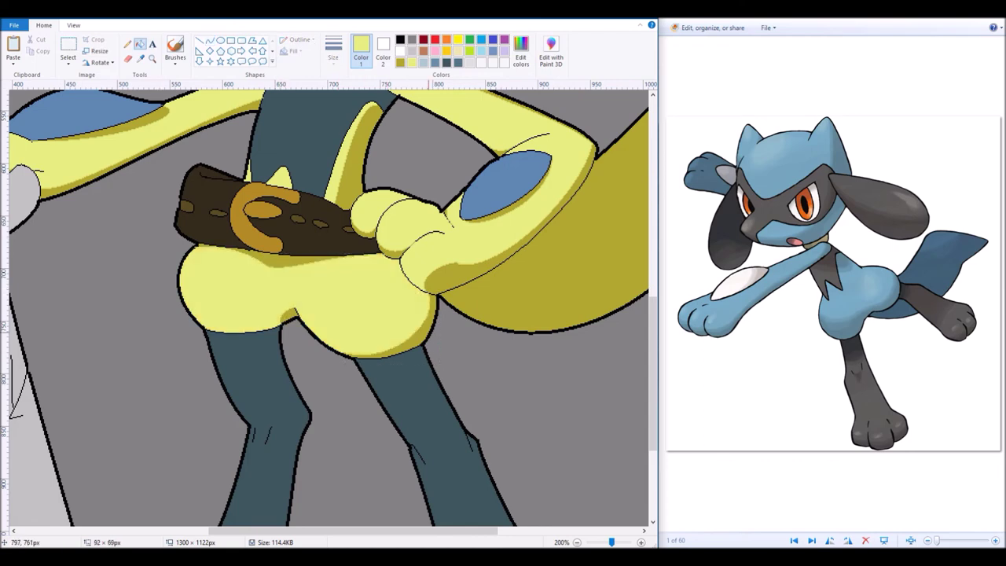
click(397, 279)
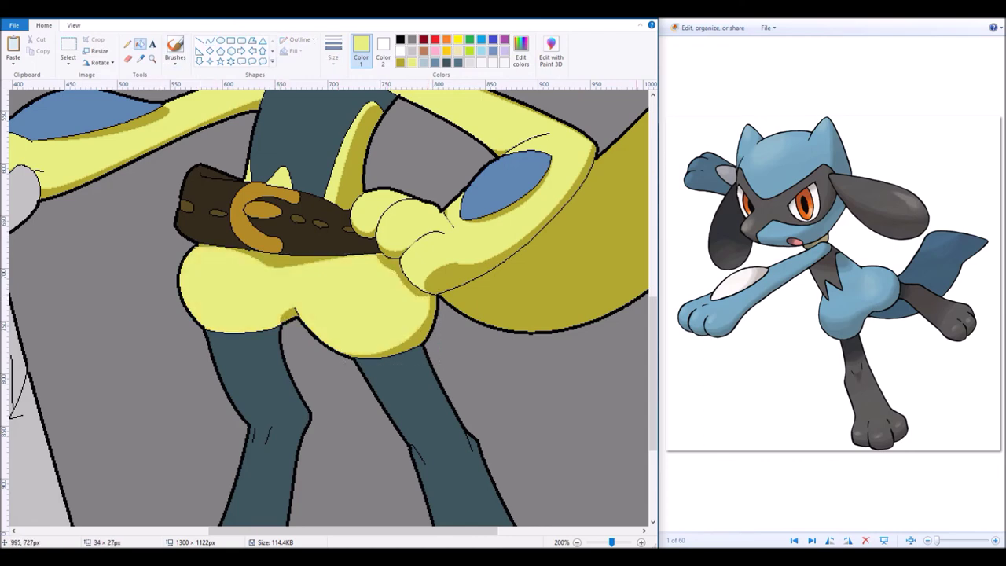
Step: Draw a light yellow curve across the tail and fill the part above it light yellow
drag(498, 531, 623, 531)
scroll(623, 531, up, 2)
mouse_move(487, 265)
mouse_down()
mouse_move(484, 250)
mouse_move(319, 277)
mouse_up()
drag(377, 291, 378, 345)
click(140, 43)
click(409, 268)
Step: Draw steel blue shading curves on the leg and toes nearest the bone cane, then fill their lit areas steel blue
scroll(328, 307, down, 5)
scroll(329, 307, left, 5)
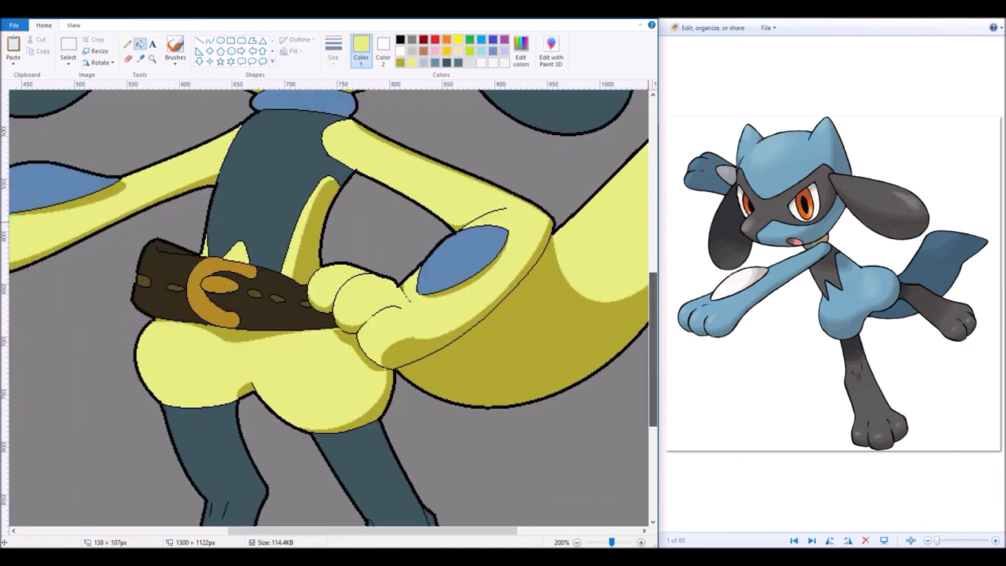
click(446, 63)
click(209, 41)
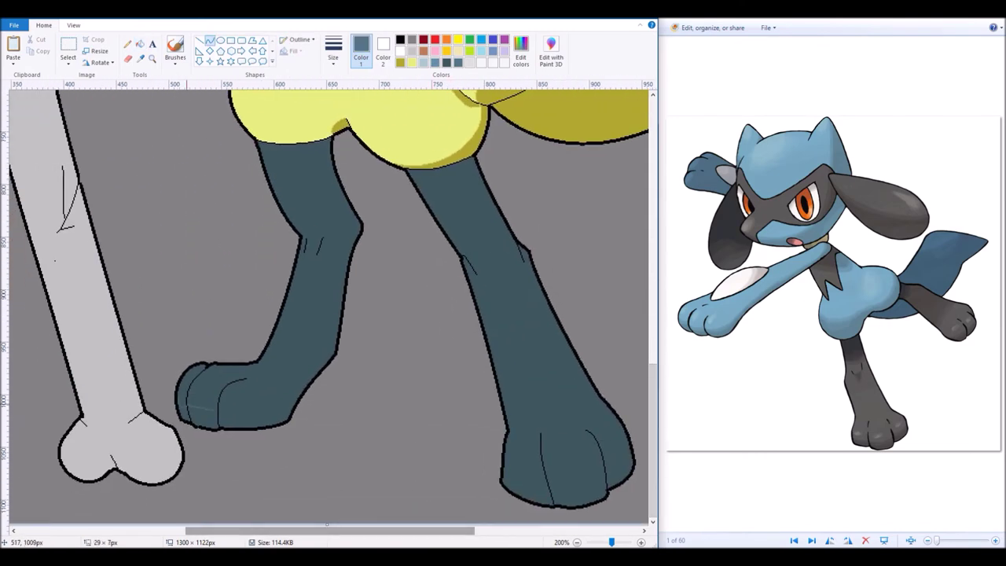
ctrl+scroll(396, 119, down, 2)
click(152, 59)
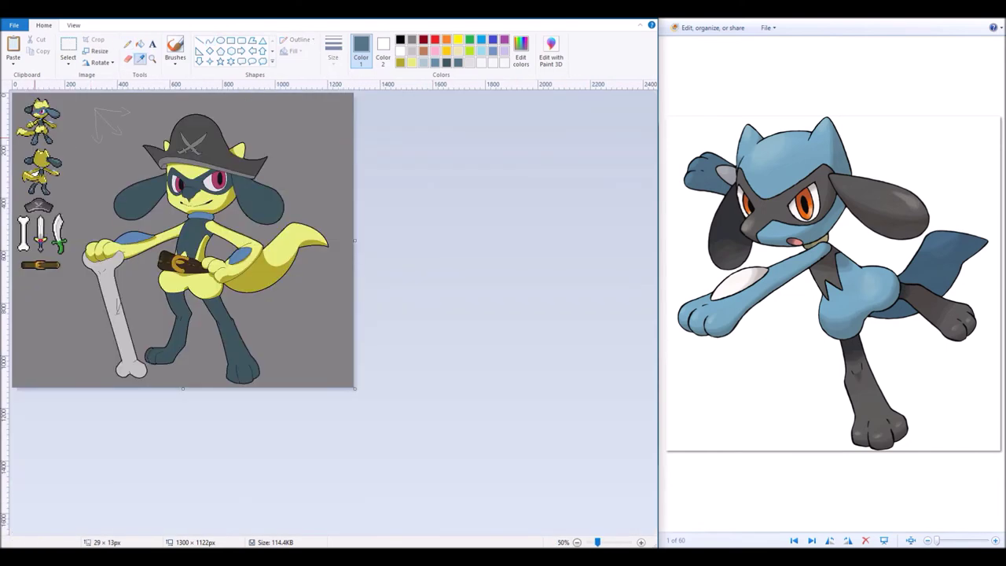
click(287, 383)
click(306, 417)
click(209, 40)
drag(207, 410, 250, 418)
drag(341, 244, 338, 261)
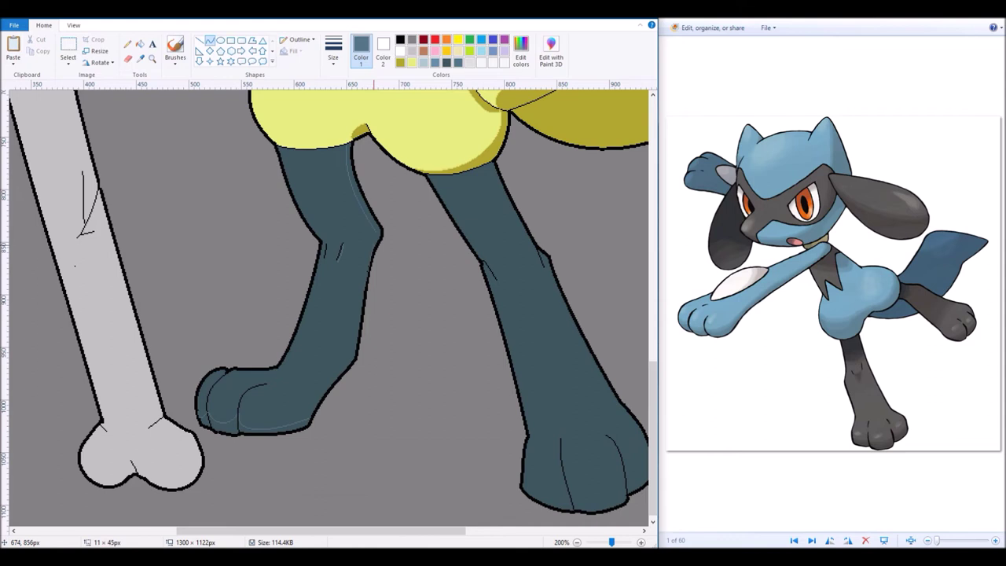
click(140, 43)
click(223, 388)
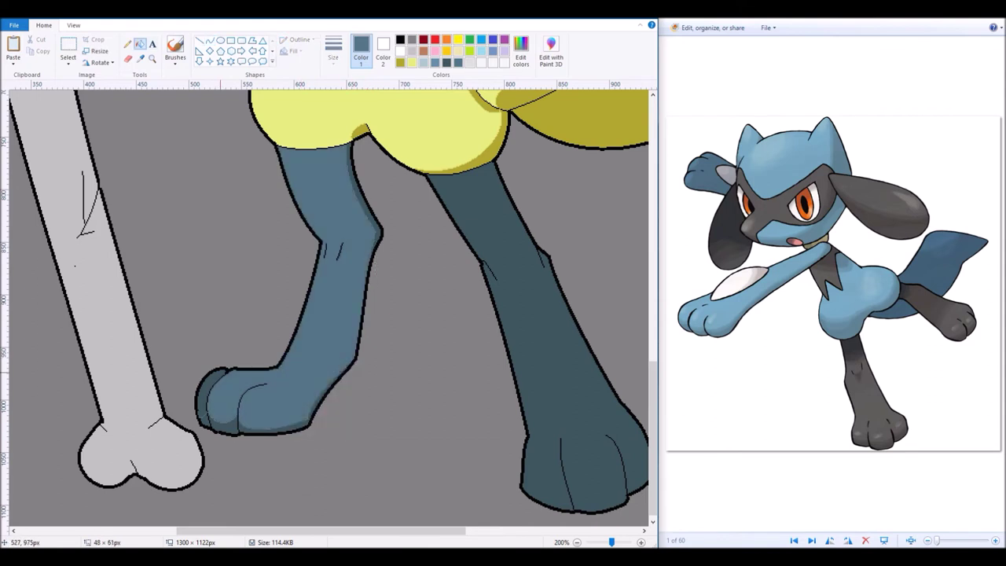
Step: Draw steel blue shading curves along the toes and outer edge of the other leg, then fill its lit areas
scroll(329, 306, right, 5)
click(209, 40)
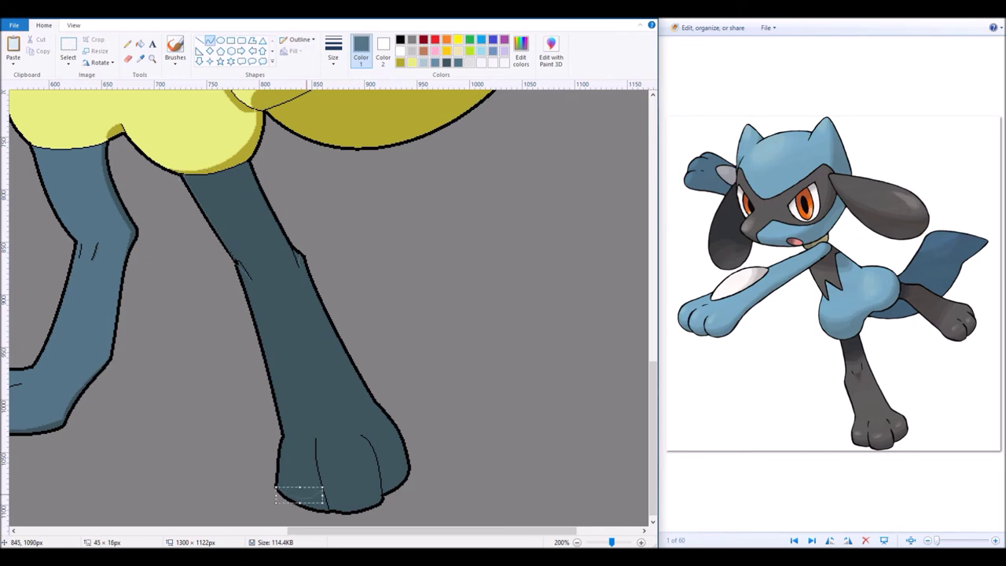
drag(301, 265, 383, 409)
click(140, 43)
scroll(329, 306, left, 5)
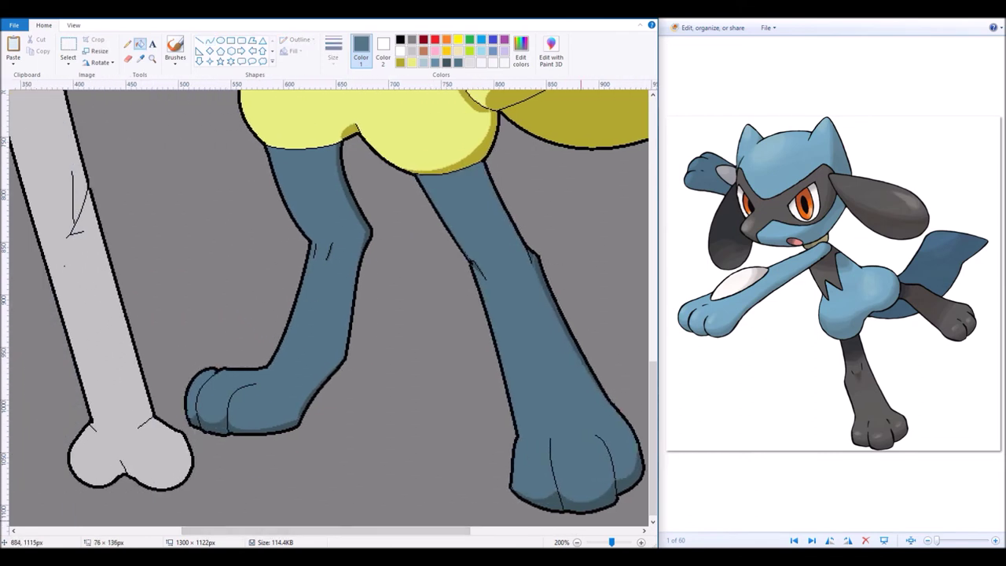
Step: Draw steel blue shading curves on the chest and the face mask, then fill their lit areas steel blue
scroll(329, 307, down, 3)
click(152, 57)
click(377, 276)
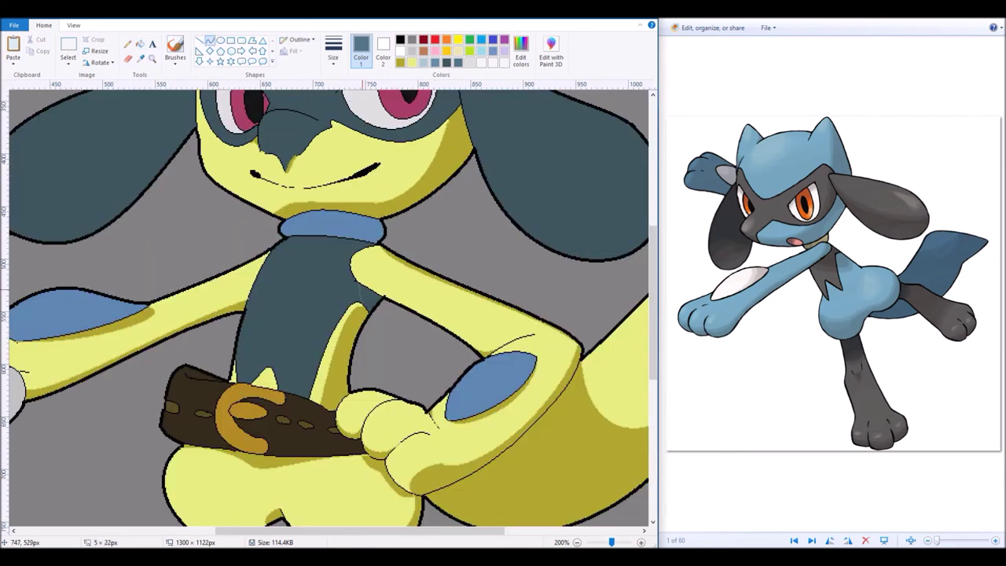
scroll(371, 233, left, 3)
scroll(353, 252, up, 5)
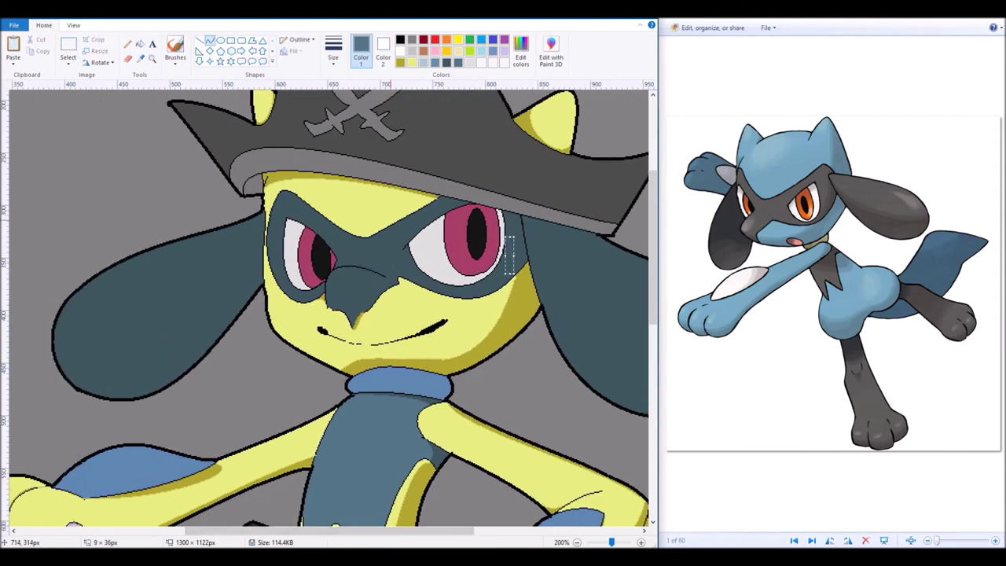
click(140, 44)
click(364, 248)
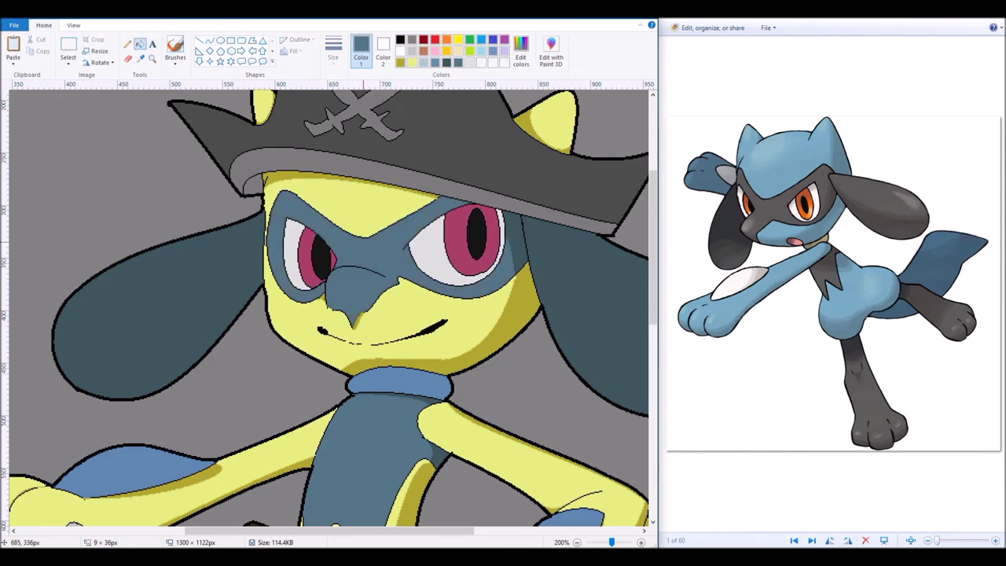
Step: Draw steel blue shading curves near the base of both ears, then fill the ears' lit areas steel blue
click(209, 40)
scroll(340, 250, right, 5)
click(140, 43)
click(398, 314)
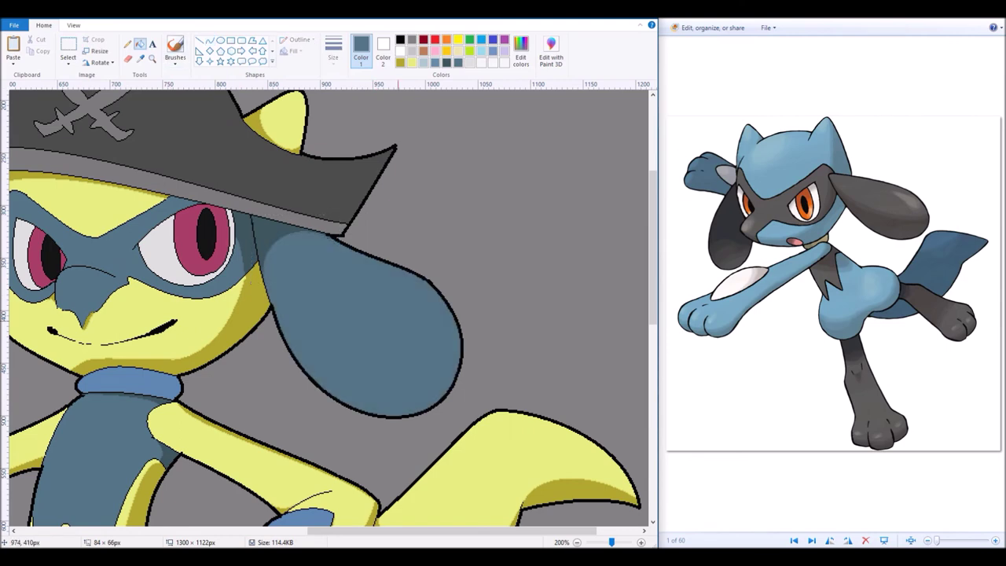
scroll(565, 354, down, 1)
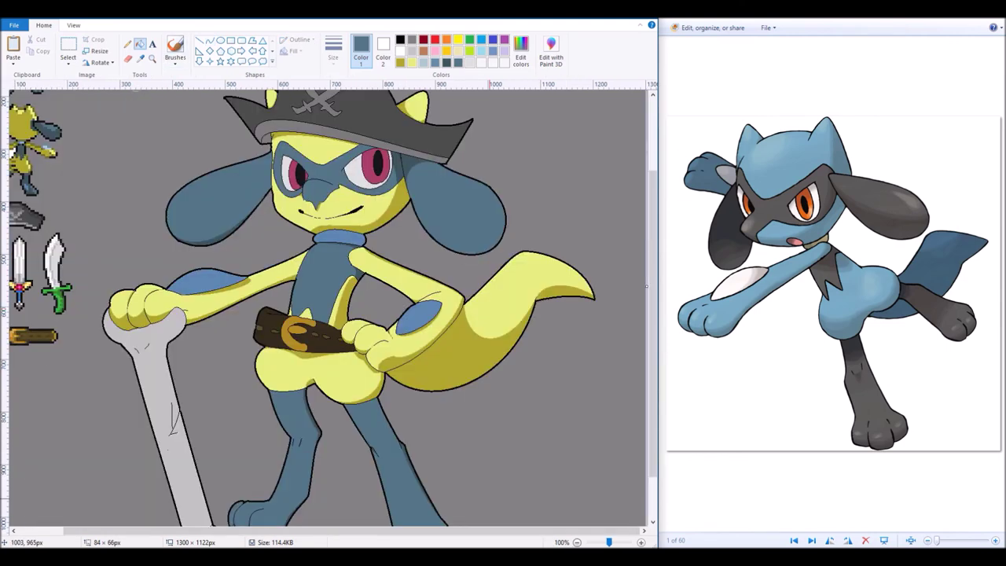
Step: Sample the pale blue from the Riolu sprite, draw shading curves on both forearm patches, and fill their lit areas
scroll(330, 306, down, 1)
scroll(330, 306, up, 1)
click(140, 58)
click(259, 363)
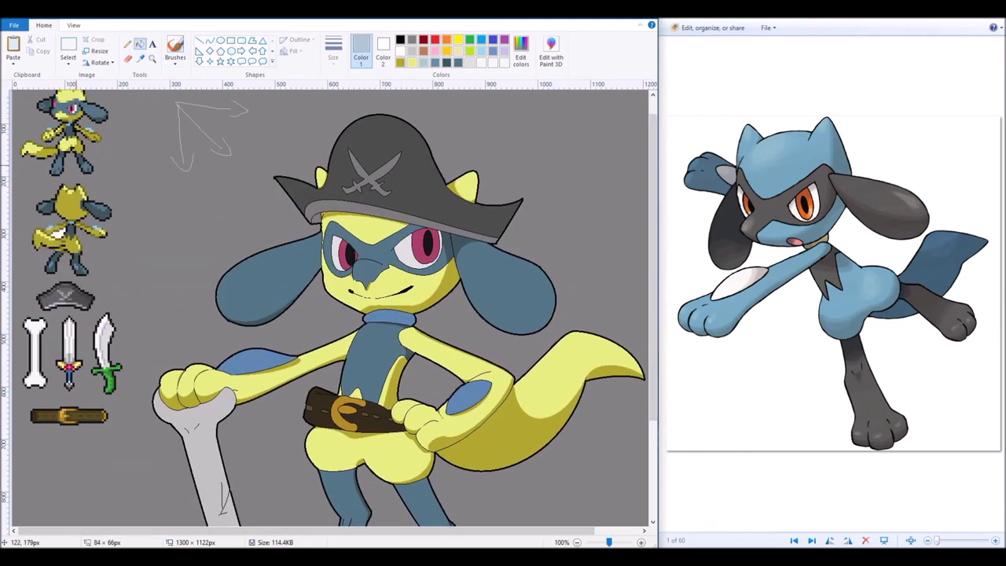
click(152, 58)
click(273, 370)
click(209, 41)
drag(234, 313, 383, 283)
drag(315, 297, 322, 308)
scroll(330, 306, right, 6)
click(140, 44)
click(437, 363)
Step: Draw a pale blue shading curve near the edge of the neck collar and fill its lit area pale blue
scroll(330, 307, up, 3)
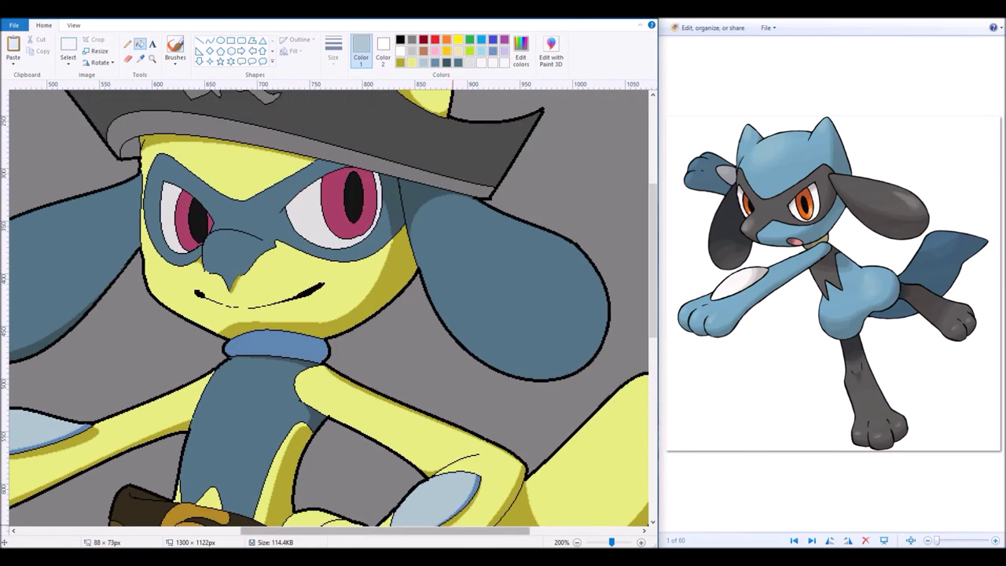
click(209, 40)
click(140, 43)
click(263, 346)
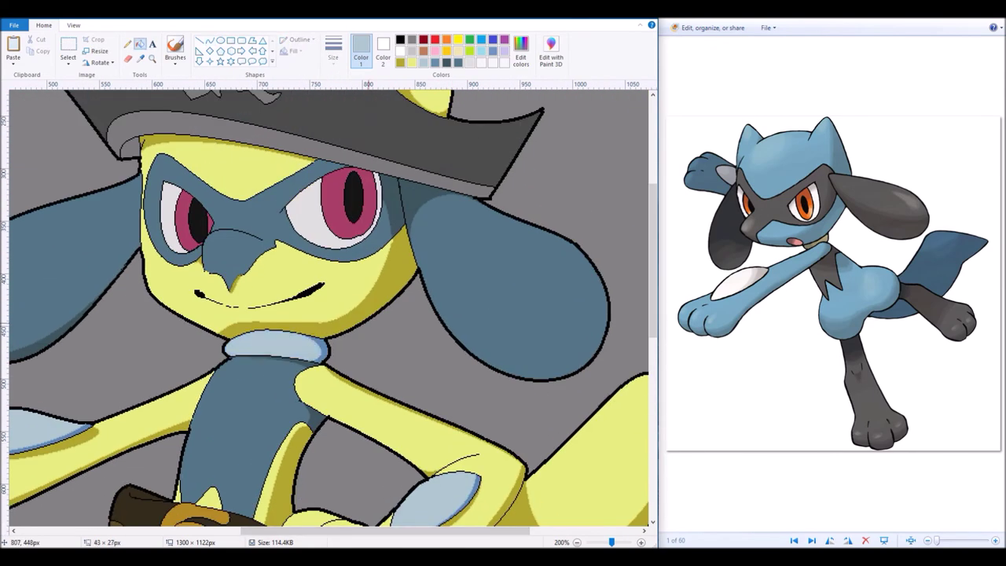
Step: Sample the bright pink from the sprite's eye, draw curves across both irises, and fill their lower parts pink
scroll(331, 306, up, 5)
scroll(330, 307, left, 5)
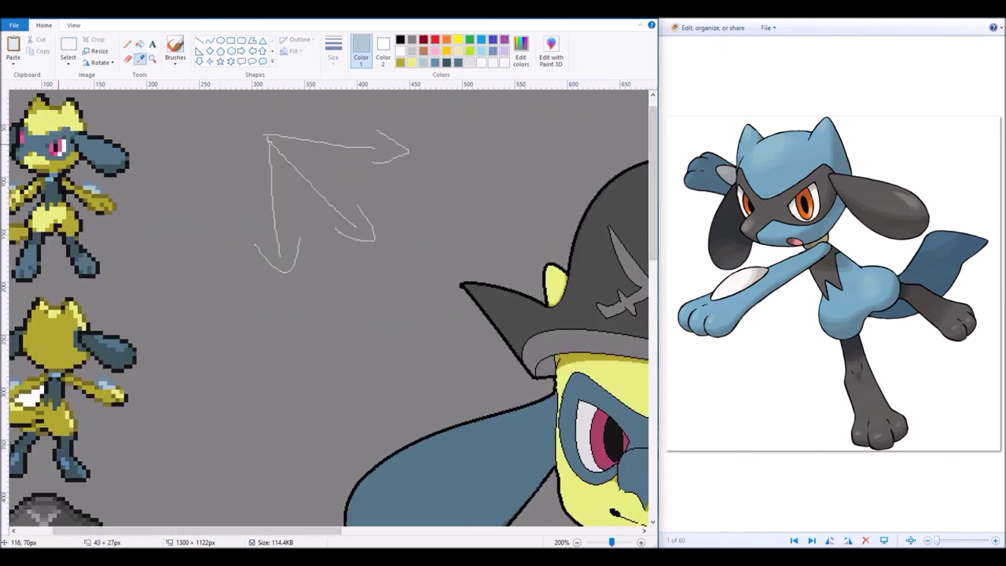
click(59, 147)
scroll(330, 307, up, 3)
click(152, 57)
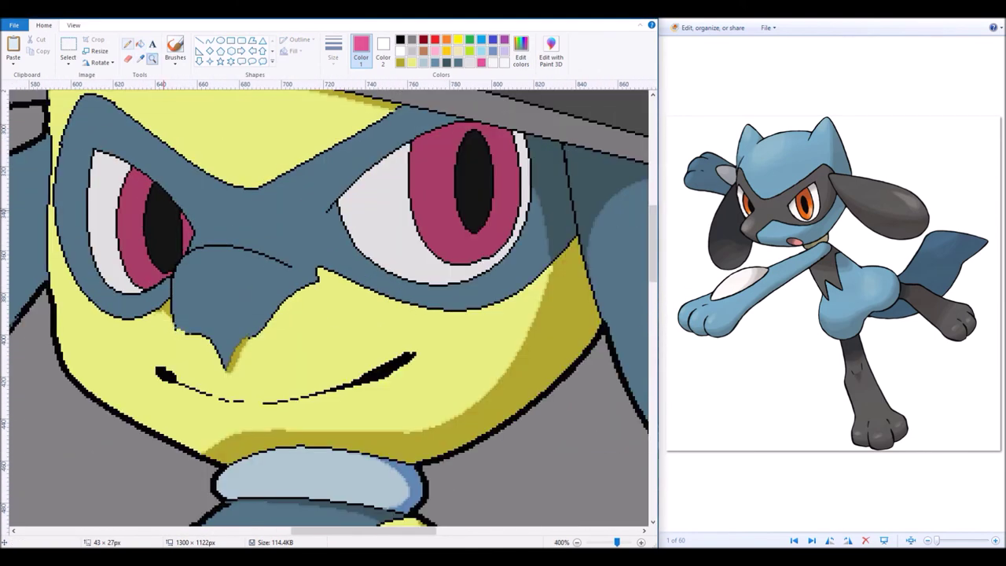
click(209, 40)
mouse_move(126, 240)
mouse_down()
mouse_move(192, 240)
mouse_move(185, 272)
mouse_up()
mouse_move(455, 169)
mouse_down()
mouse_move(494, 169)
mouse_move(474, 236)
mouse_up()
Step: Sample the upper iris magenta, adjust it as a custom color, and draw curves across both irises along the shading boundary
click(140, 57)
click(440, 149)
click(521, 52)
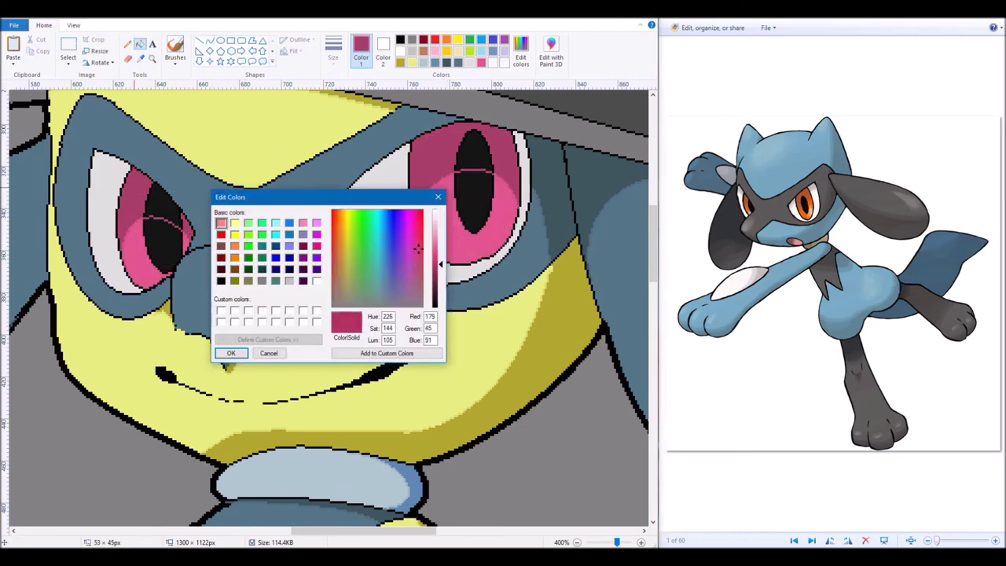
key(Return)
drag(145, 212, 189, 221)
drag(454, 164, 494, 164)
Step: Mix a darker magenta, draw shadow curves across both irises, and fill the upper iris areas with it
click(521, 52)
key(Return)
click(209, 39)
click(140, 44)
click(146, 188)
click(209, 39)
drag(416, 174, 460, 193)
click(140, 43)
click(456, 134)
click(140, 57)
Step: Sample the pupil's black, adjust it as a custom color, and pencil over the stray curve lines crossing the pupils
click(474, 189)
click(521, 52)
key(Return)
click(126, 43)
click(333, 49)
click(333, 79)
drag(158, 211, 164, 218)
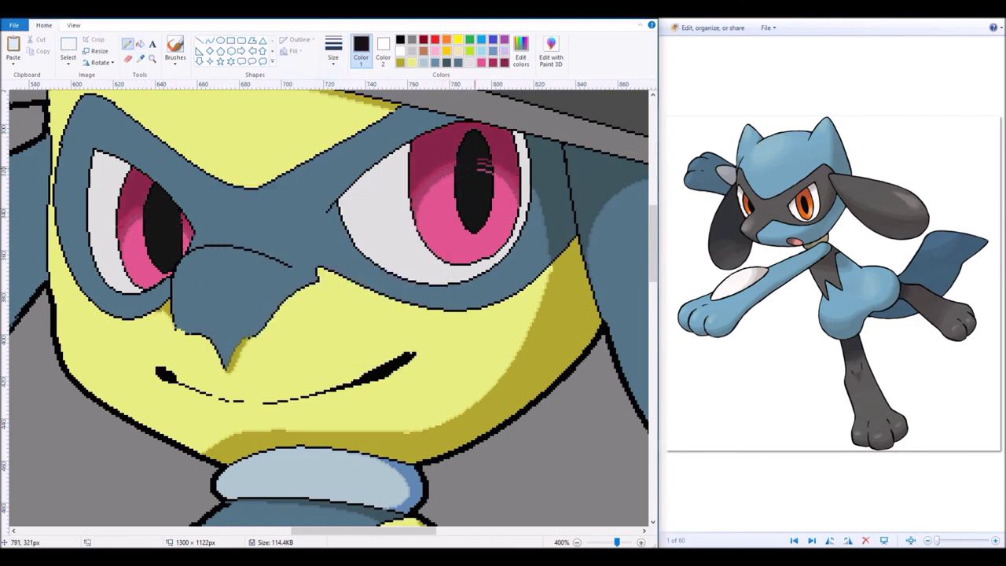
click(474, 191)
Step: Add small steel blue reflections at the base of the pupils and light pink highlights on the lower irises
click(520, 52)
key(Return)
drag(480, 238, 492, 253)
click(150, 279)
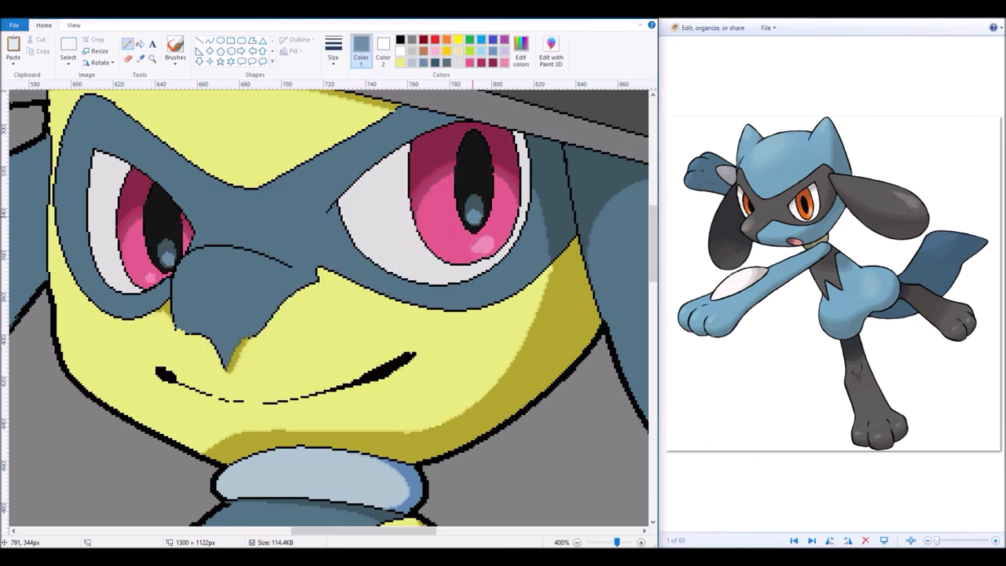
Step: Shade the eye whites light grey, then brush small white highlights across the outer edge of each iris
click(140, 43)
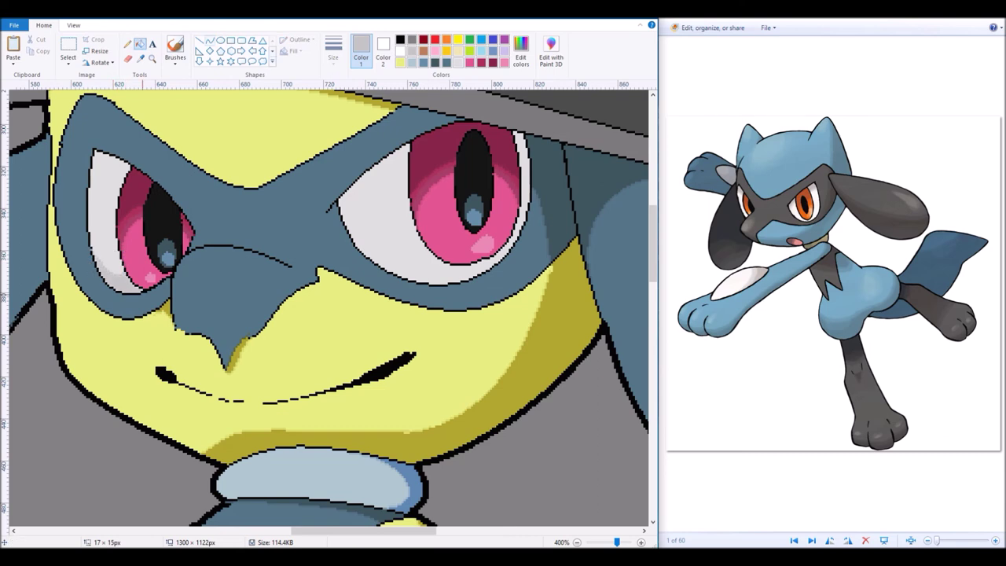
click(408, 191)
click(174, 48)
drag(400, 189, 419, 185)
drag(112, 210, 125, 208)
Step: Fill the grey background around the whole drawing with white
ctrl+scroll(564, 235, down, 3)
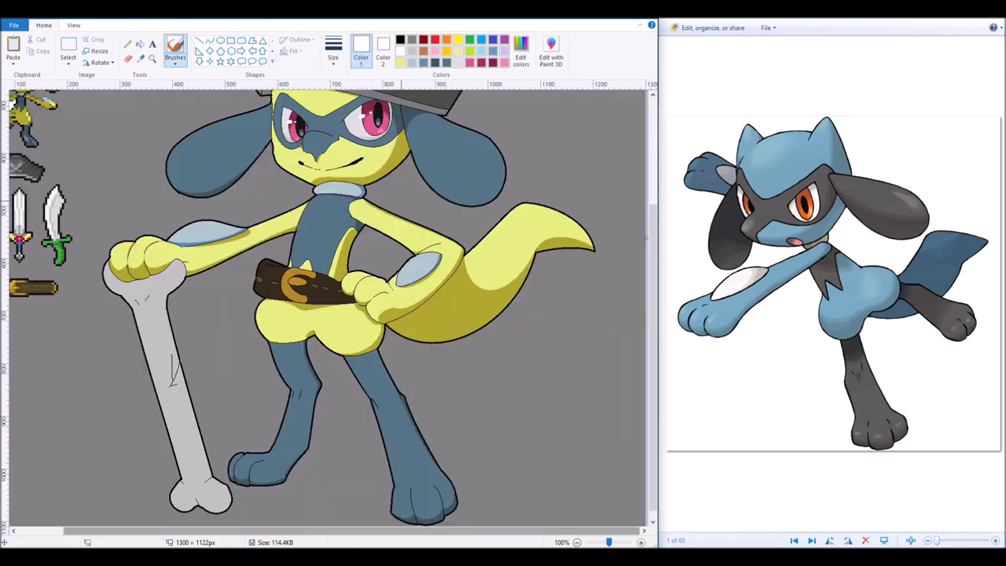
scroll(601, 216, up, 2)
ctrl+scroll(525, 485, down, 3)
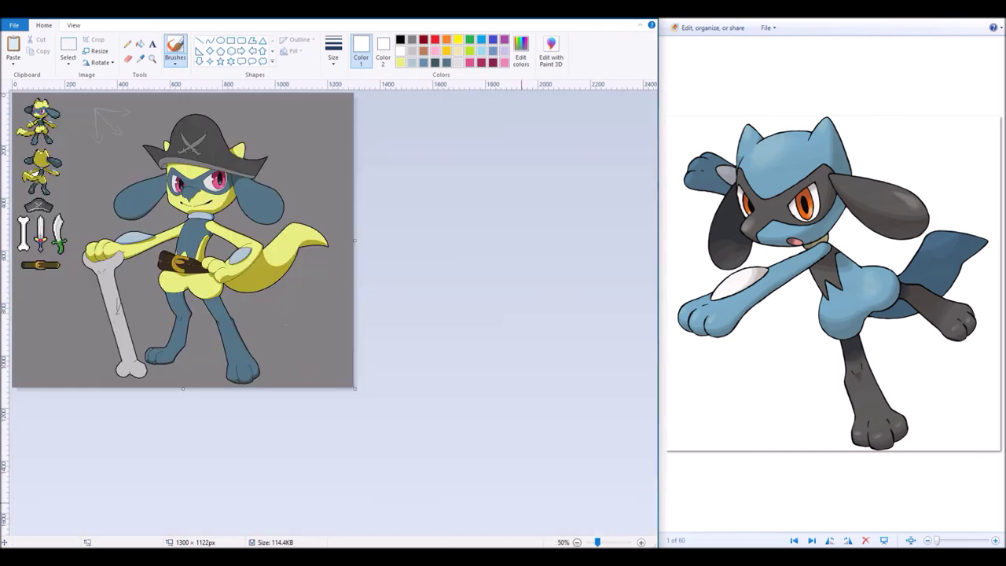
click(139, 43)
click(299, 165)
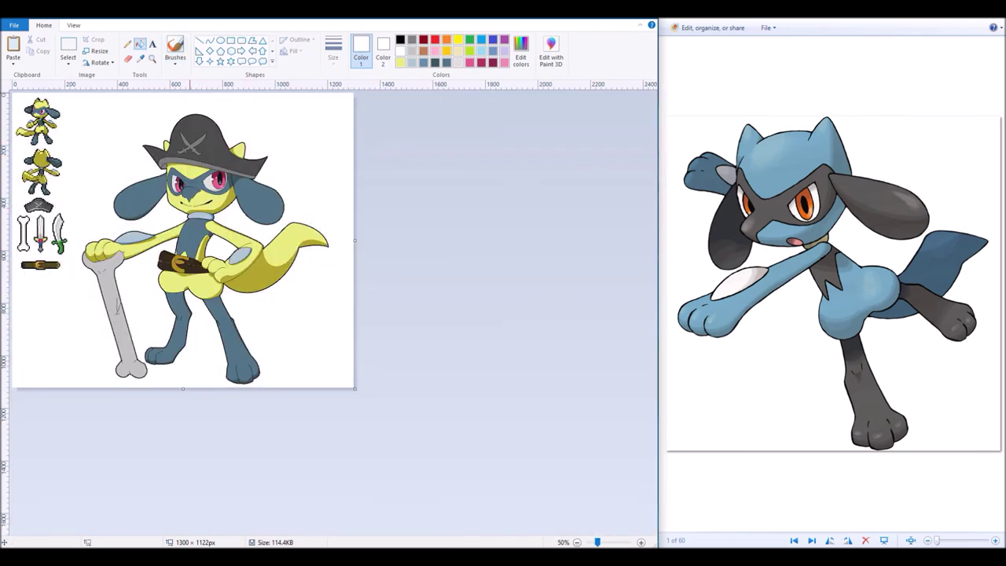